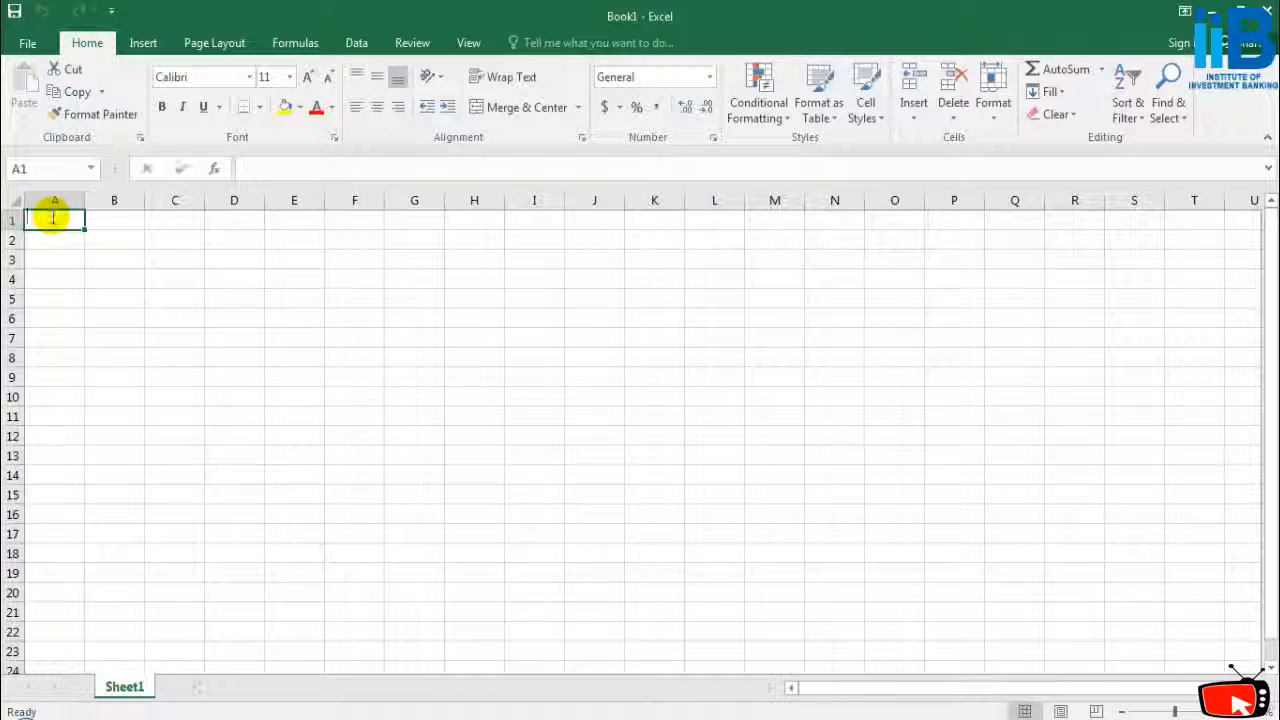
Enter the date of birth in cell A1.
type("06")
key("Escape")
type("06/03/")
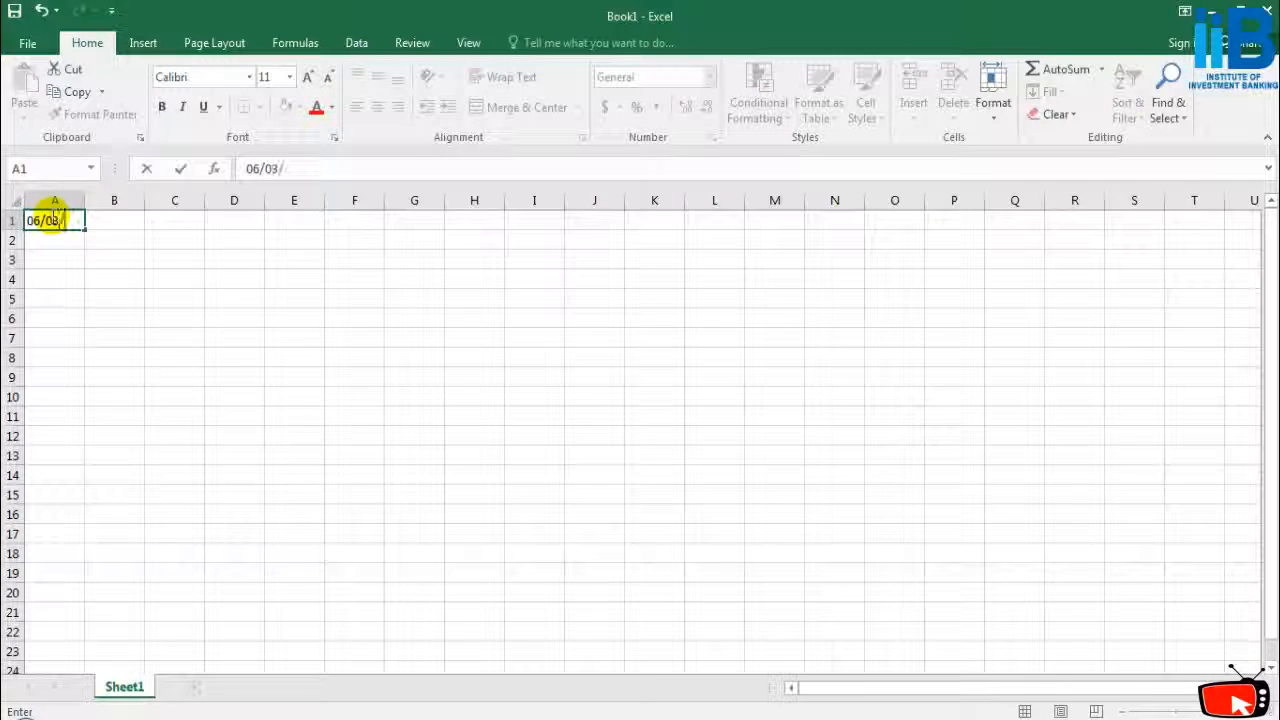
type("1993")
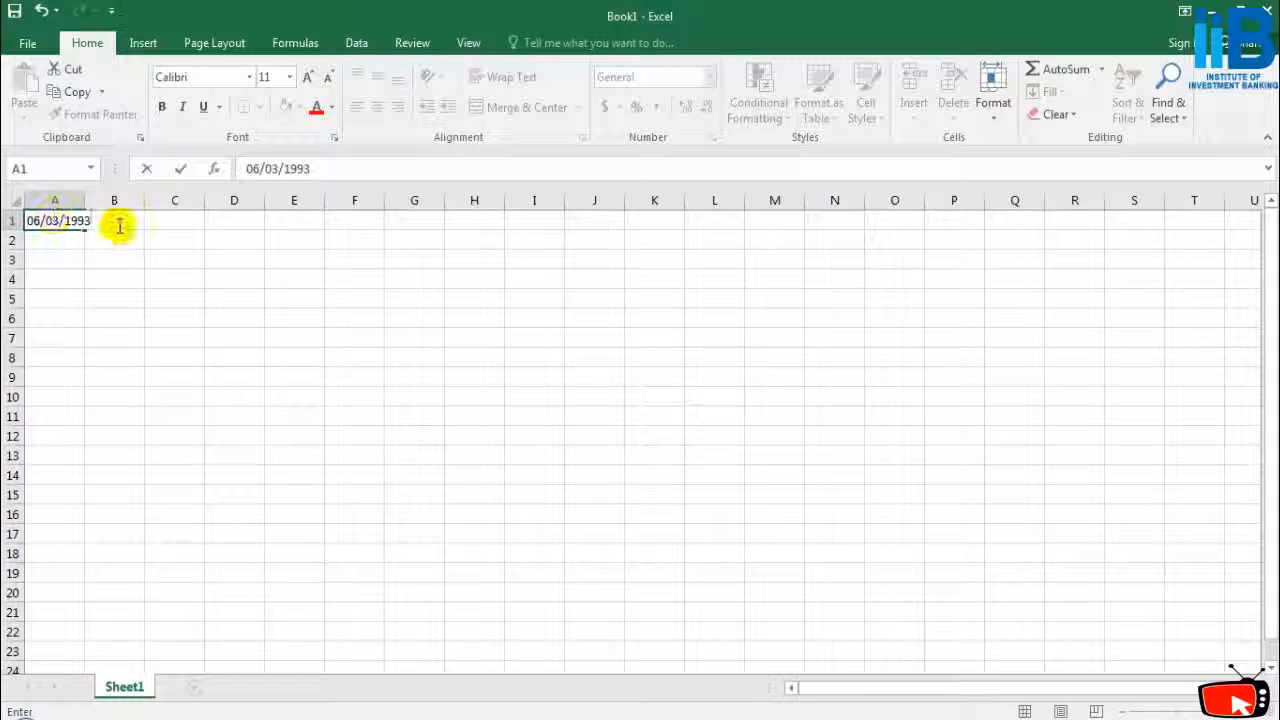
left_click(139, 278)
Enter the formula =TODAY() in cell B1 to supply the current date.
left_click(133, 222)
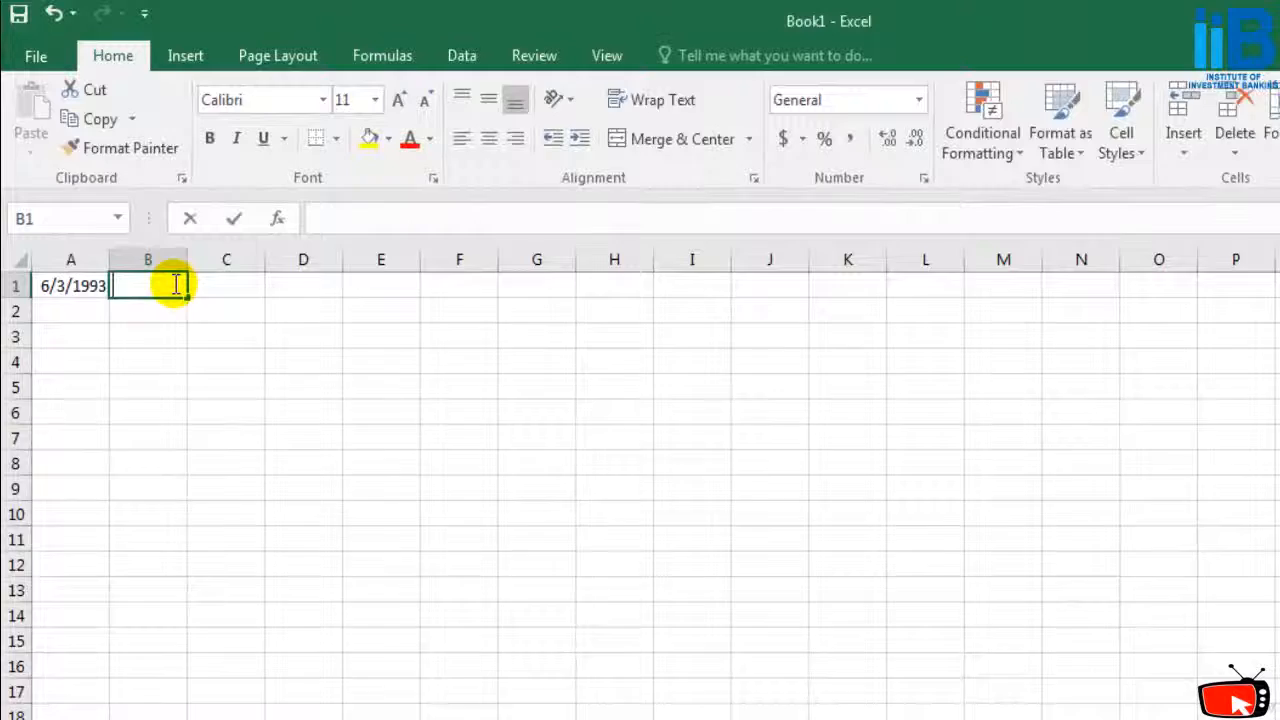
type("5/29/2017")
key("Return")
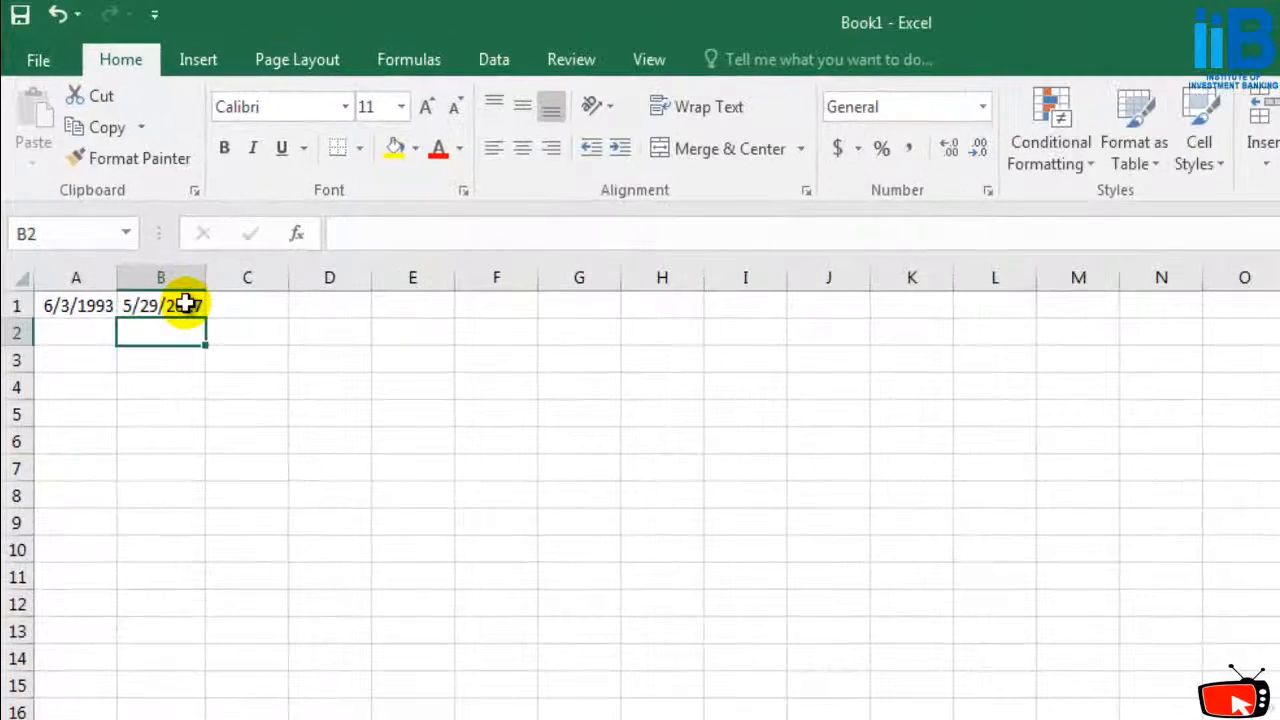
Begin a DATE formula in cell C1 with YEAR(A1) as the start of its year argument.
left_click(233, 298)
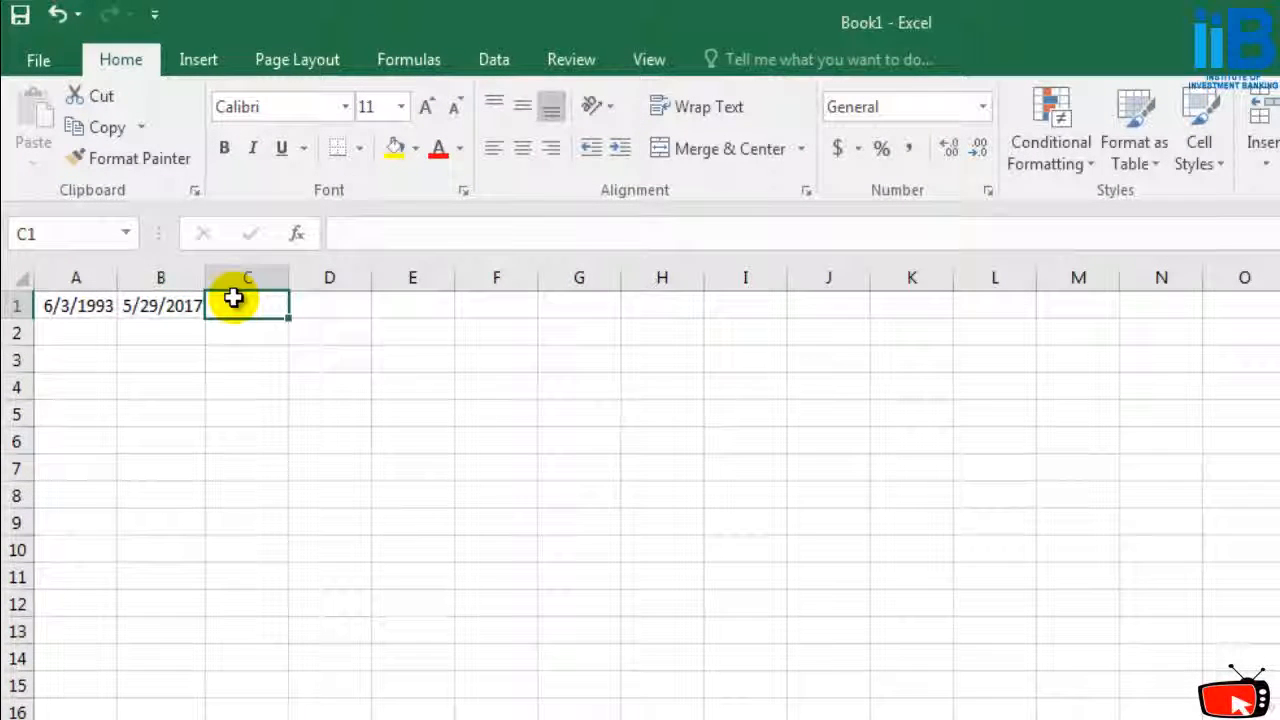
type("=")
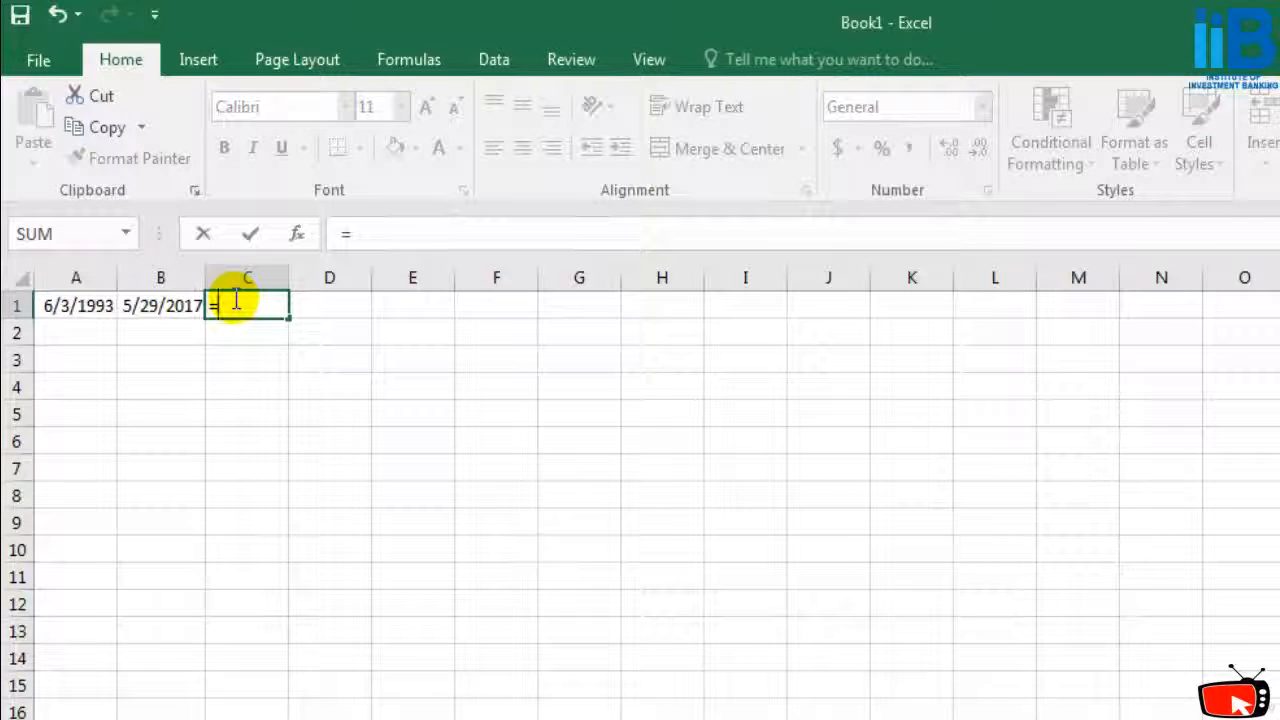
type("date")
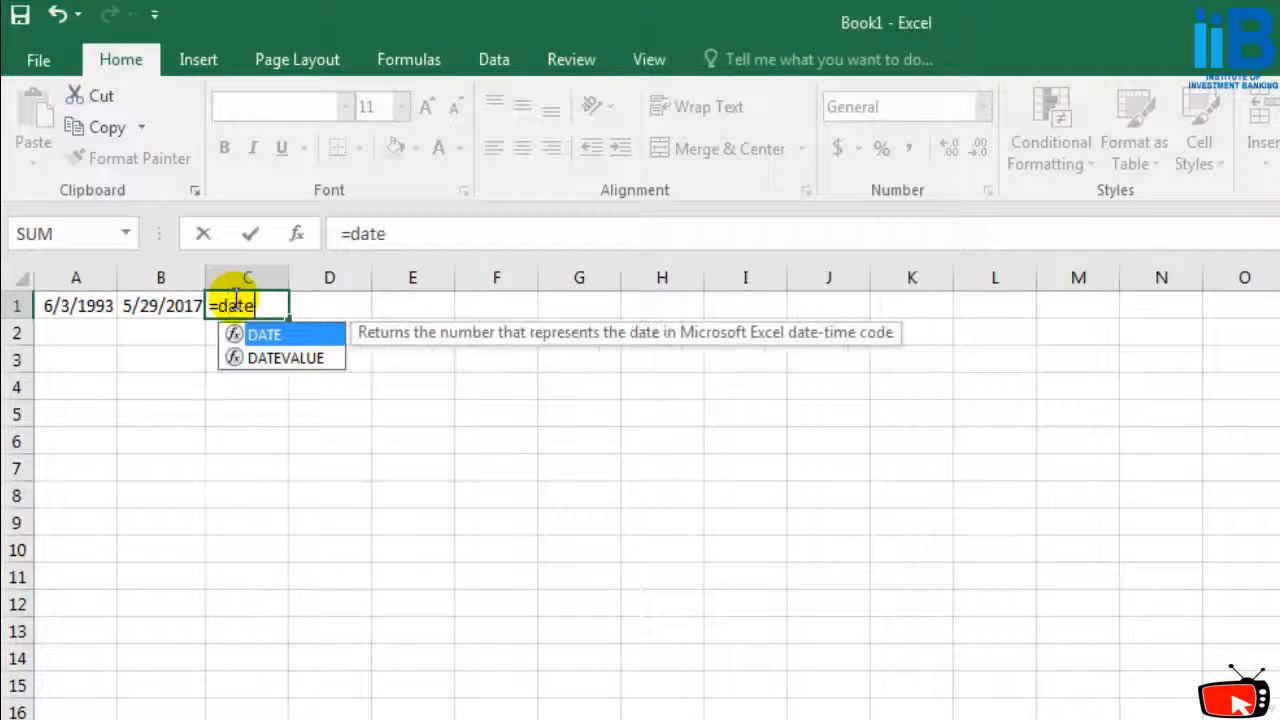
type("(")
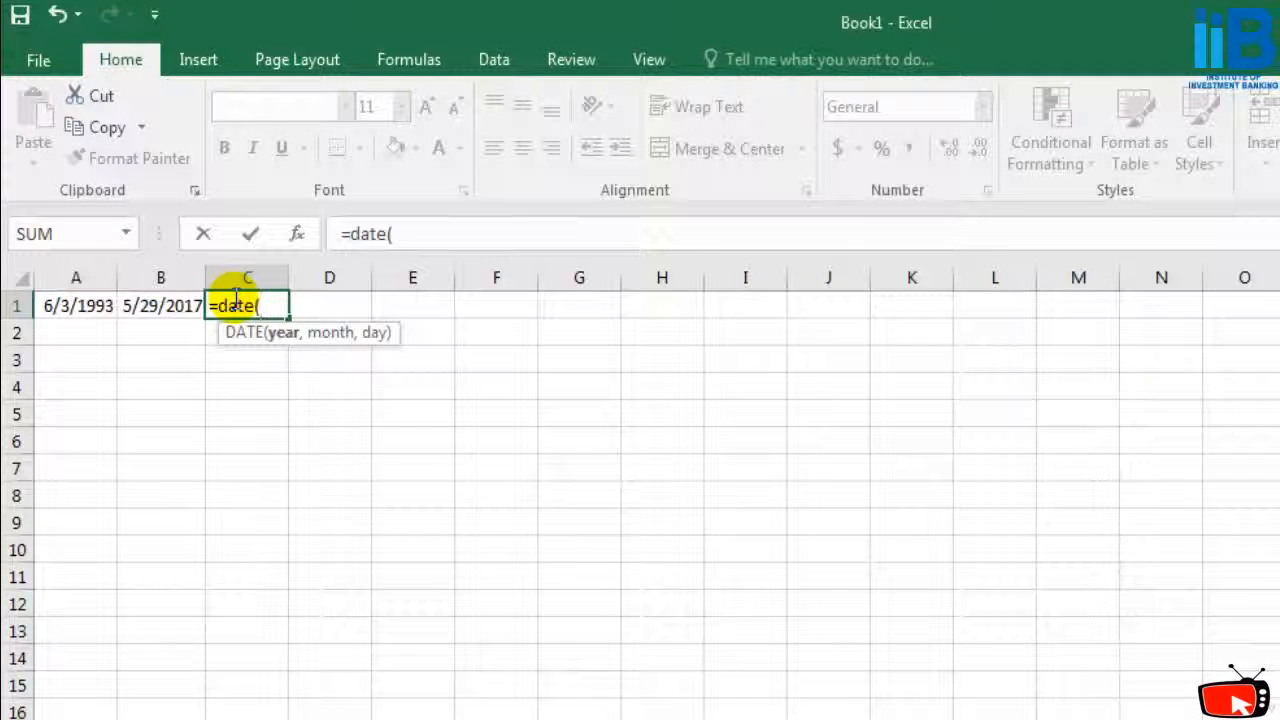
type("year(")
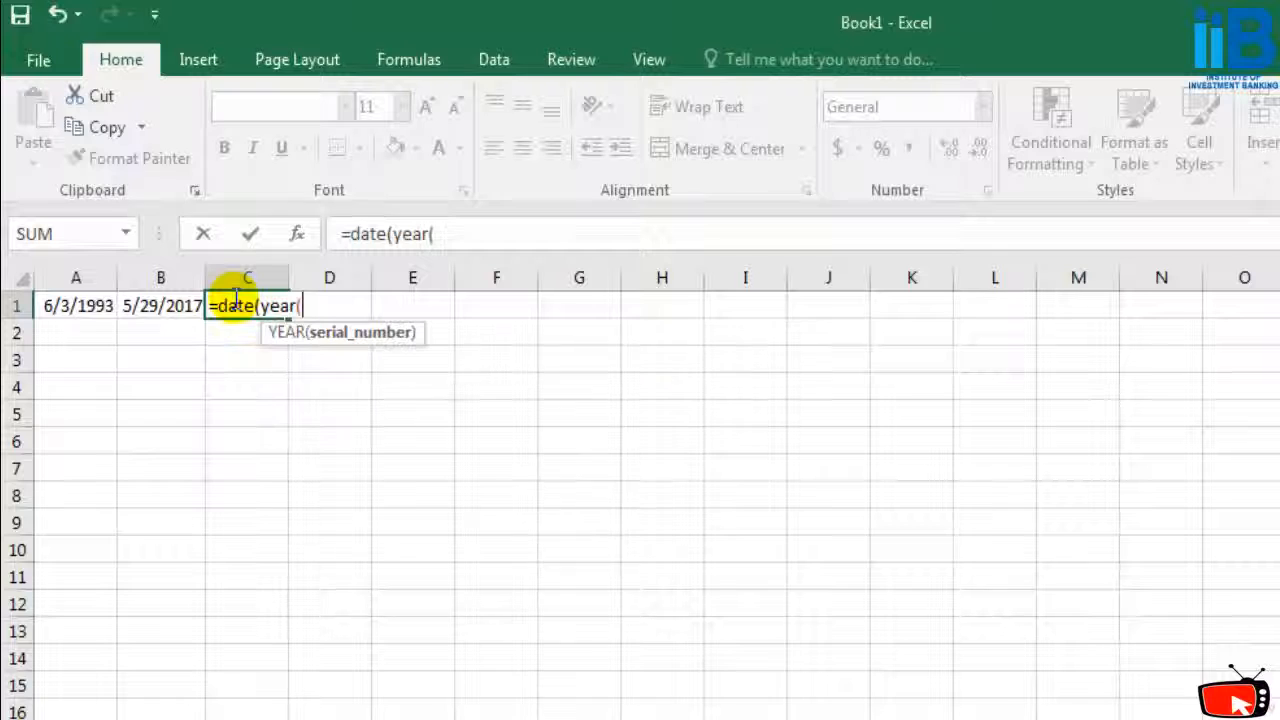
type("A")
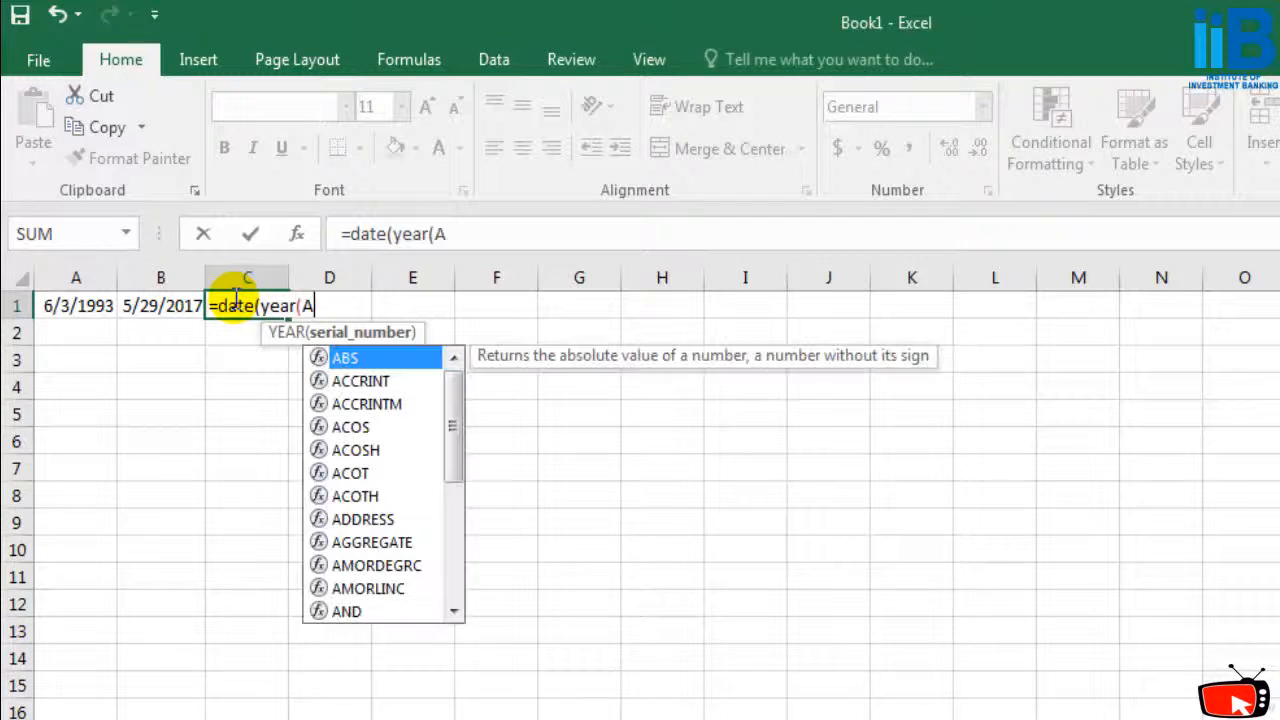
type("1)")
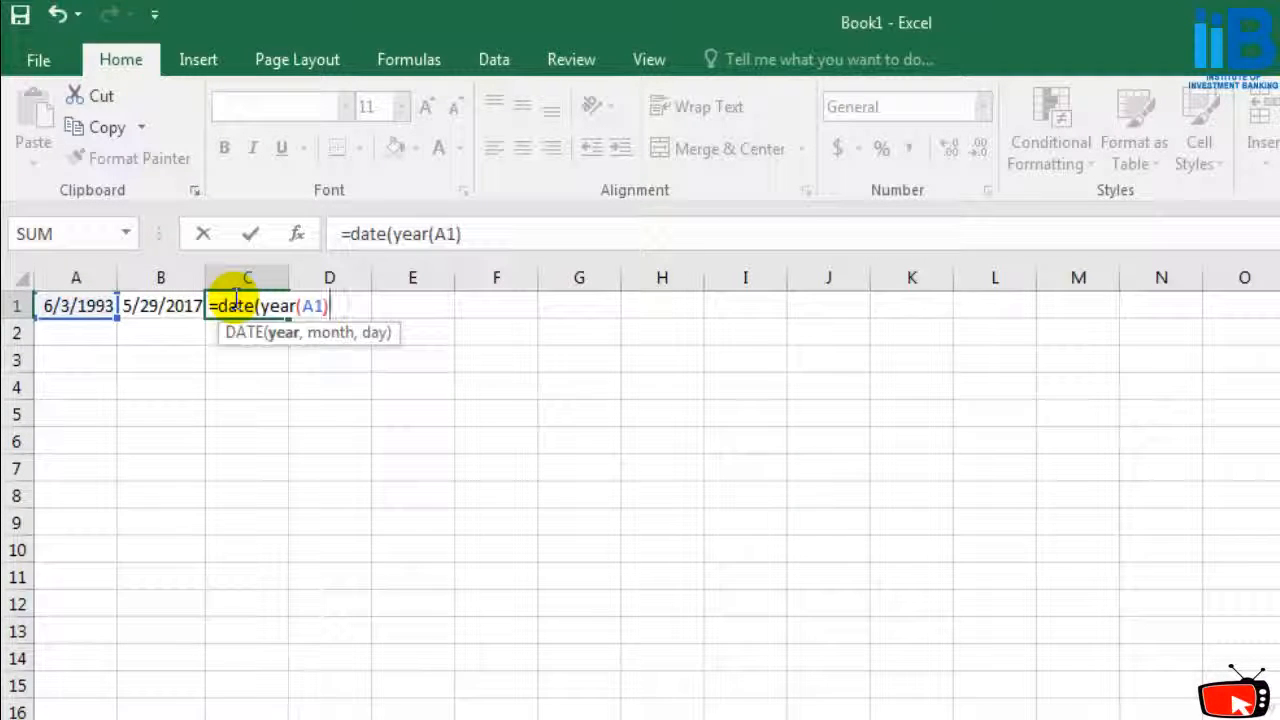
Add DATEDIF(A1,B1,"y") to YEAR(A1) in the year argument of the C1 formula.
type("+datedif")
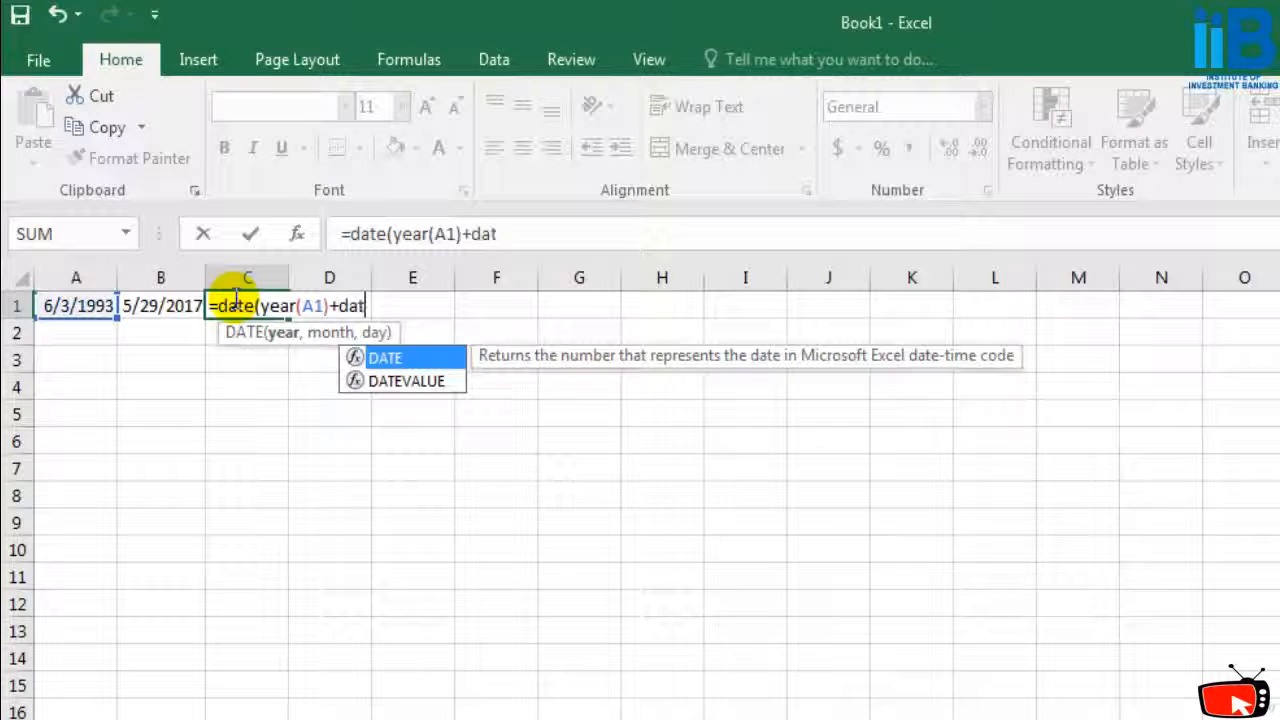
key("BackSpace")
key("BackSpace")
key("BackSpace")
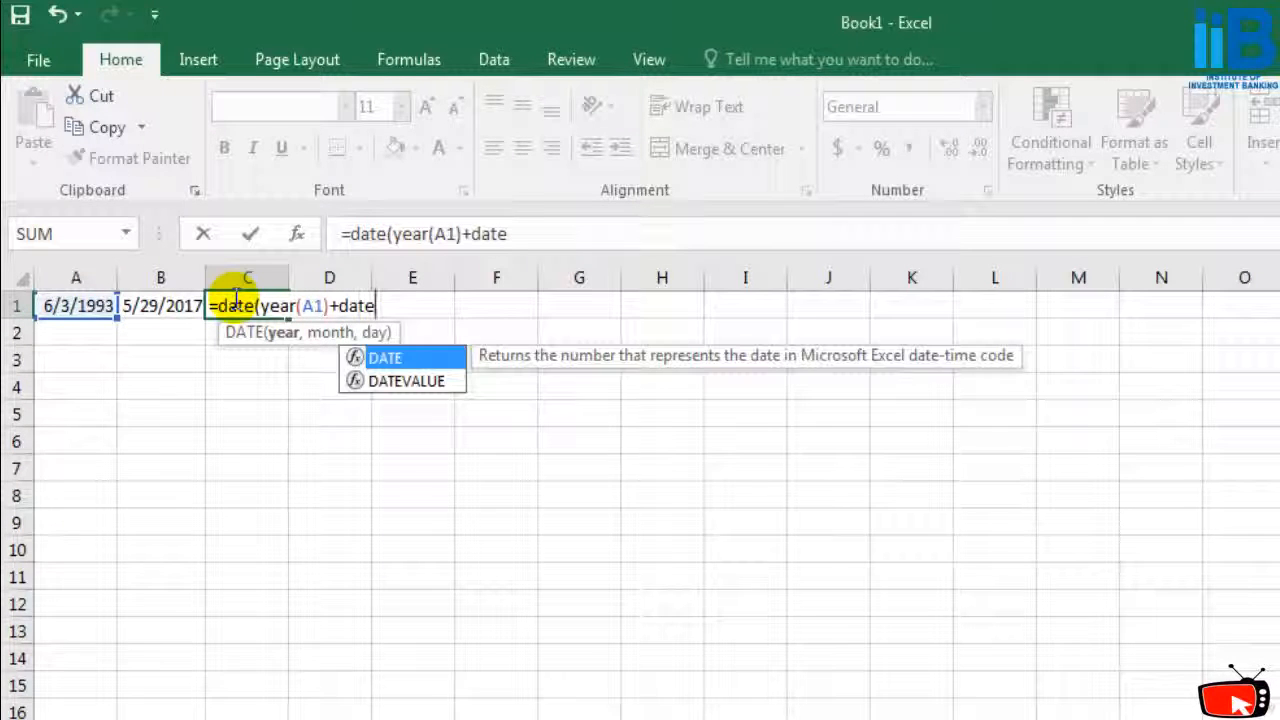
type("dif")
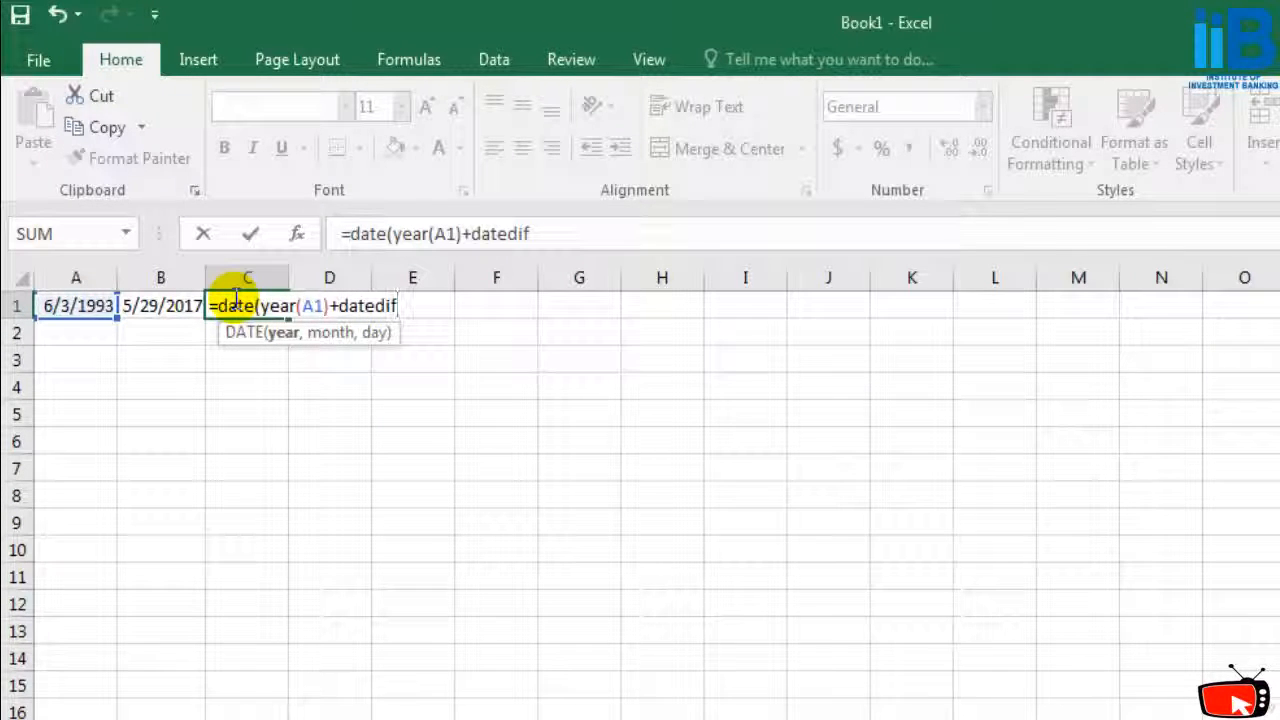
type("(")
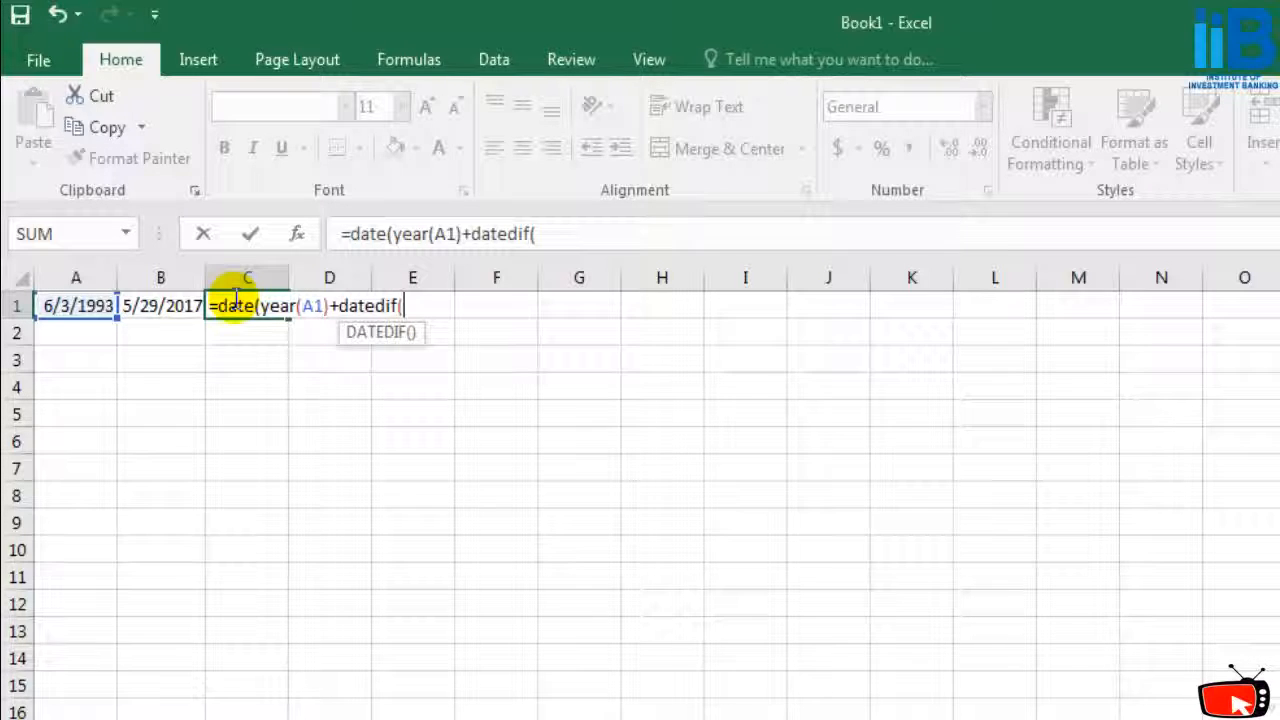
type("A")
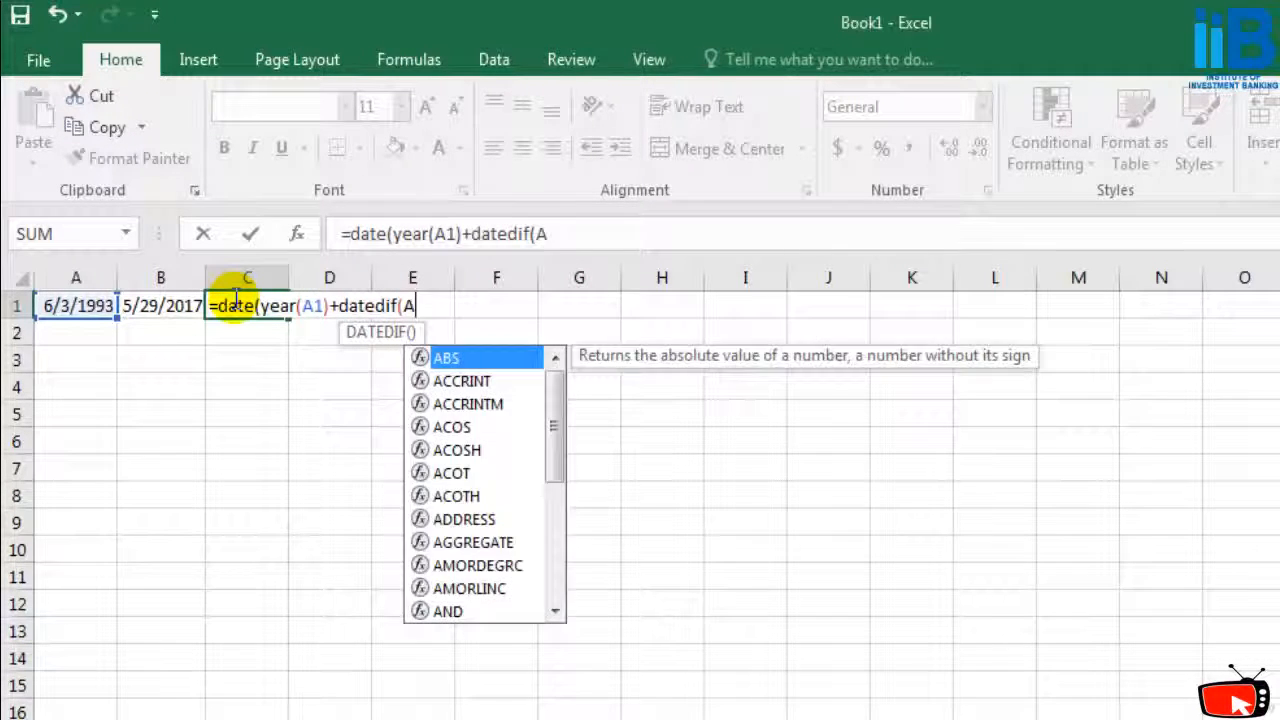
type("1,B1,\"y")
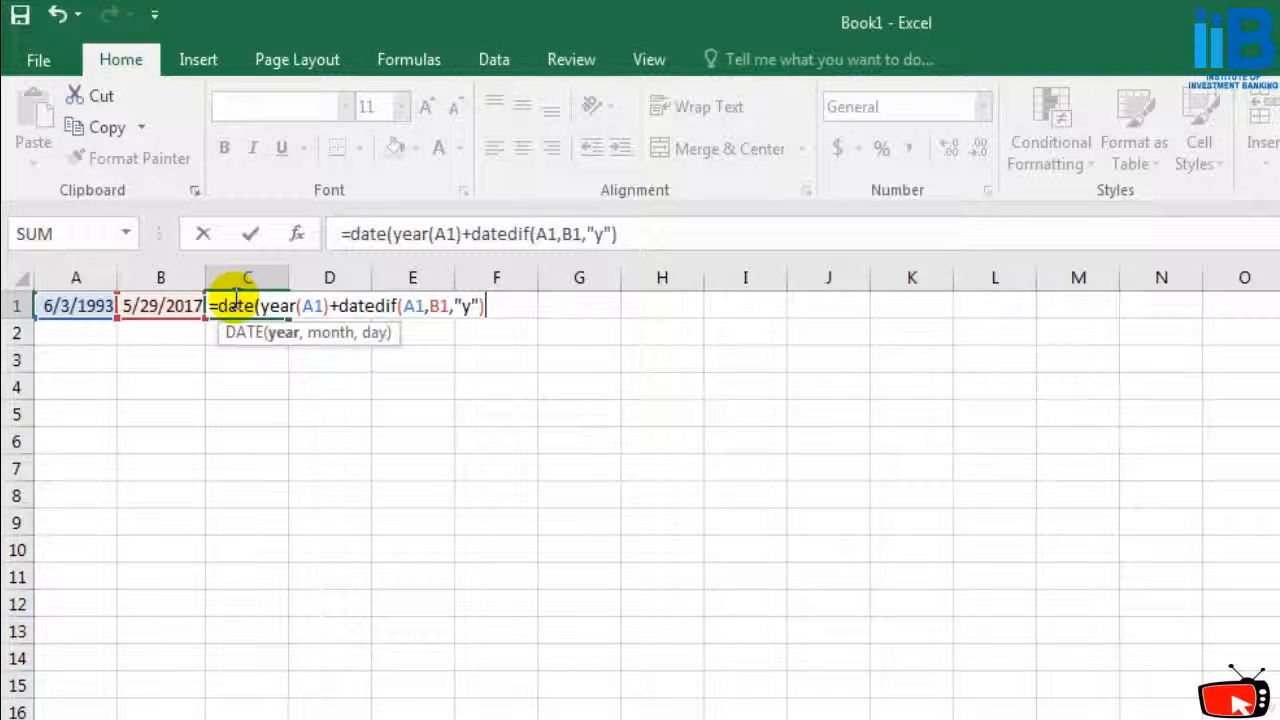
Complete the C1 DATE formula with MONTH(A1) as month and DAY(A1) as day, and commit it.
type(",mon")
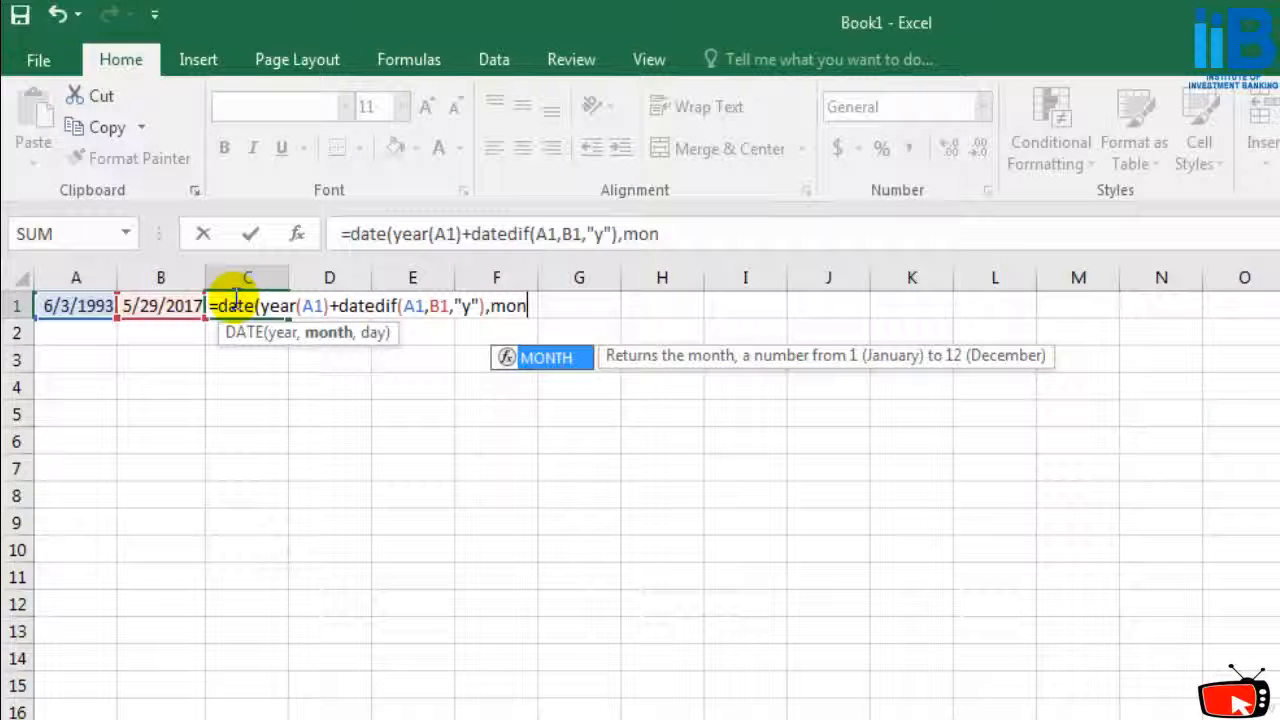
type("th(A1")
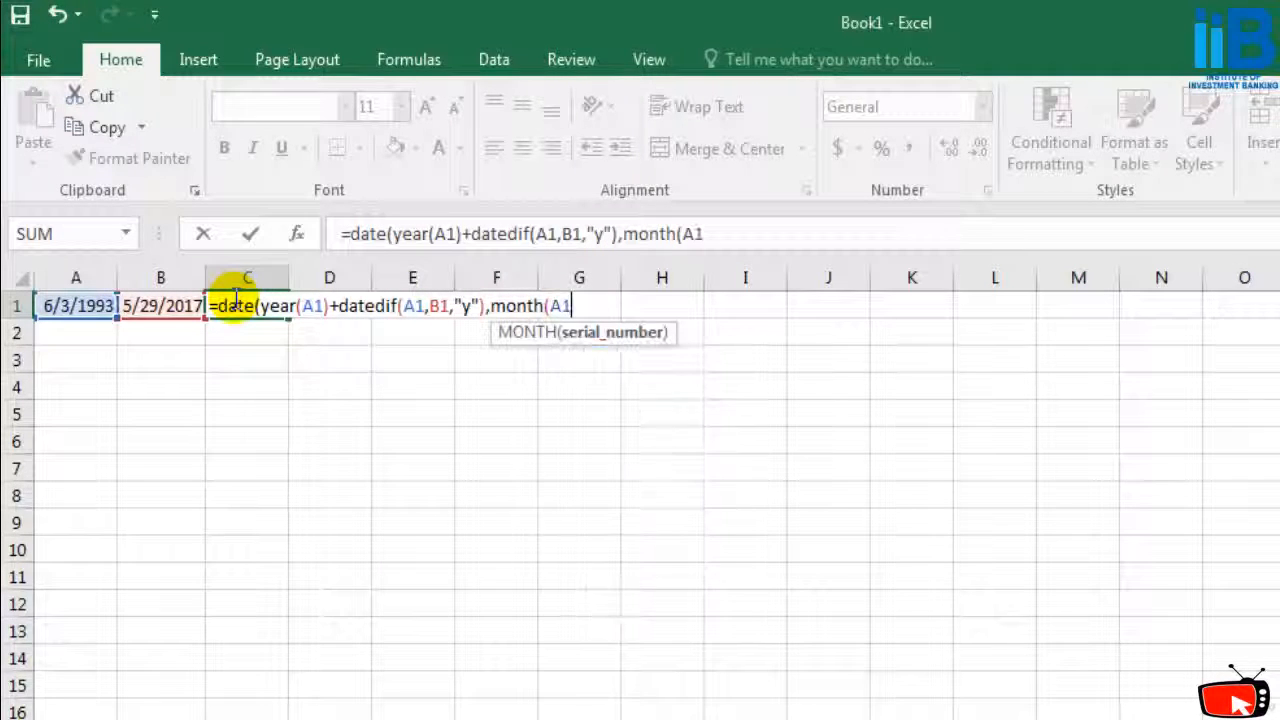
type("),d")
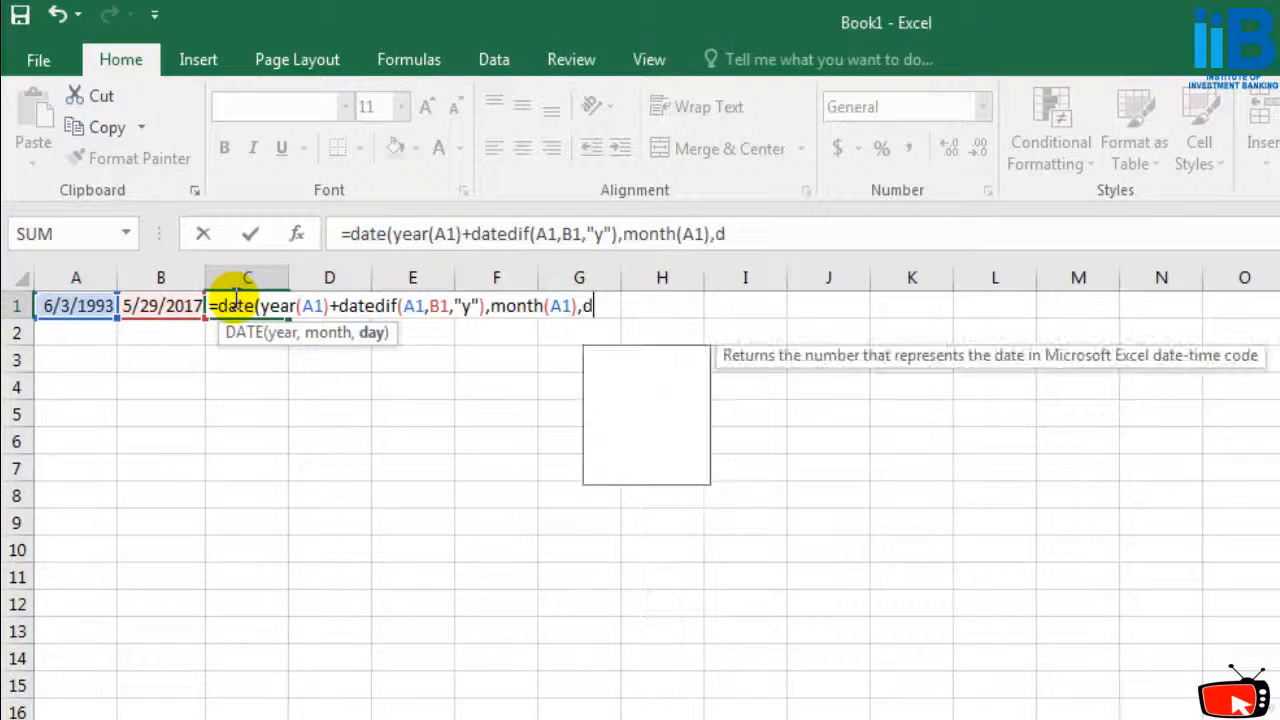
type("ay(A1")
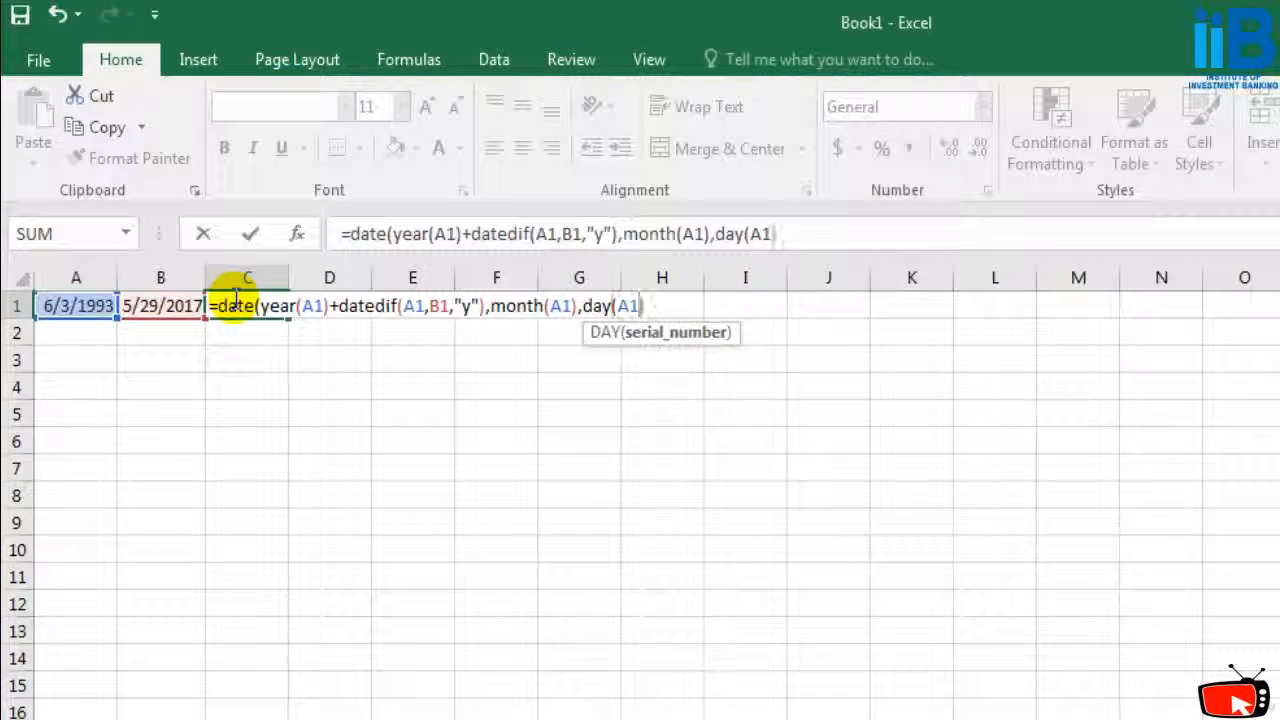
type(")")
key("Return")
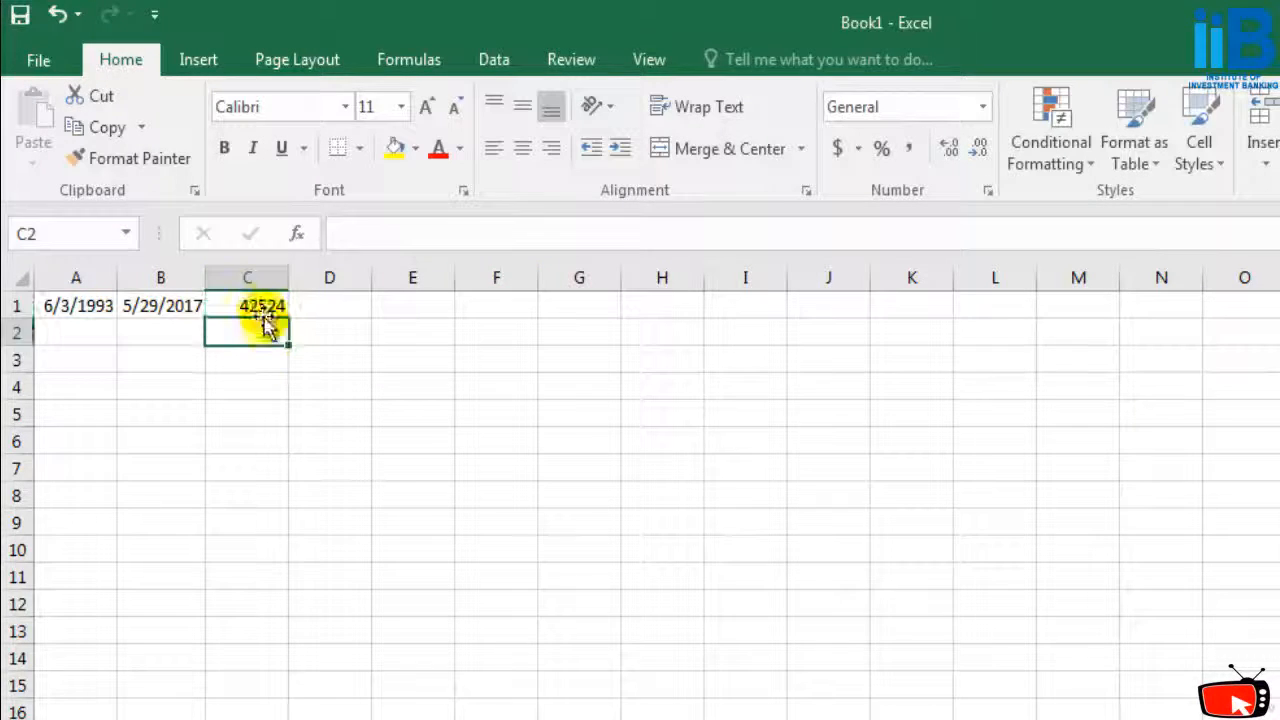
Format cell C1 with the Date category, using the 3/14/2012 display type.
left_click(222, 312)
left_click(158, 307)
left_click(84, 306)
left_click(251, 307)
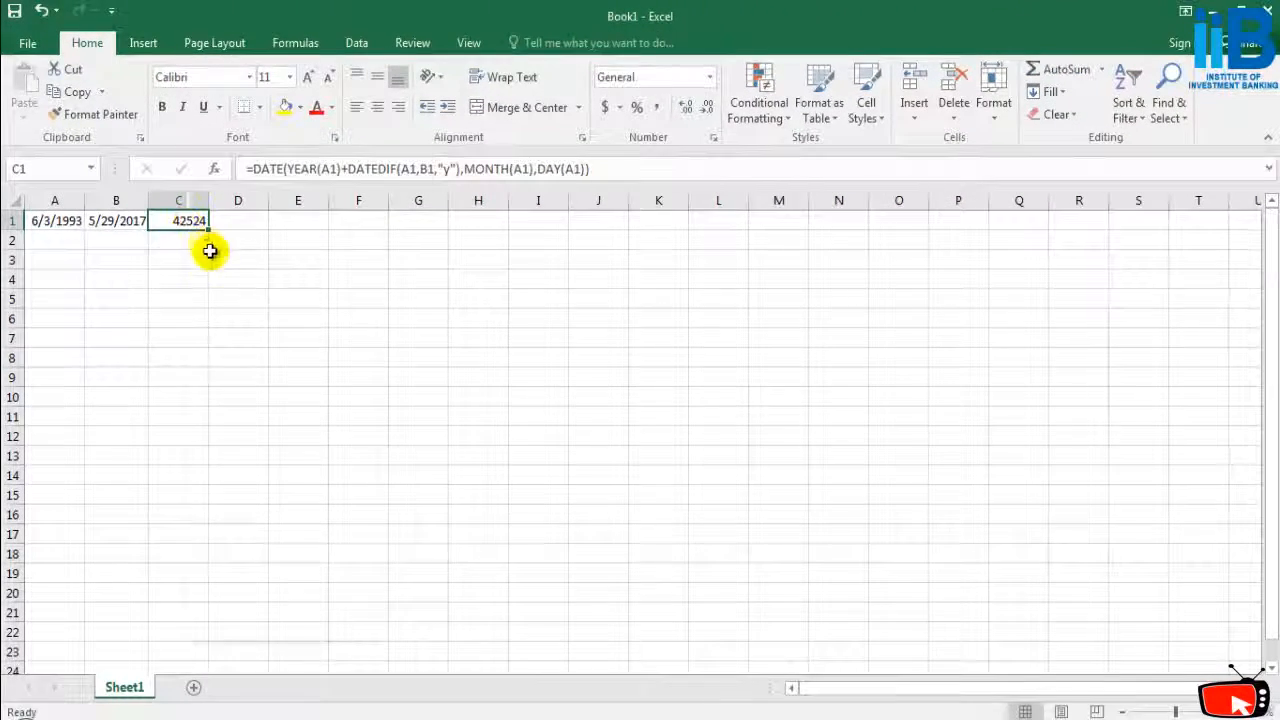
right_click(204, 219)
key("Escape")
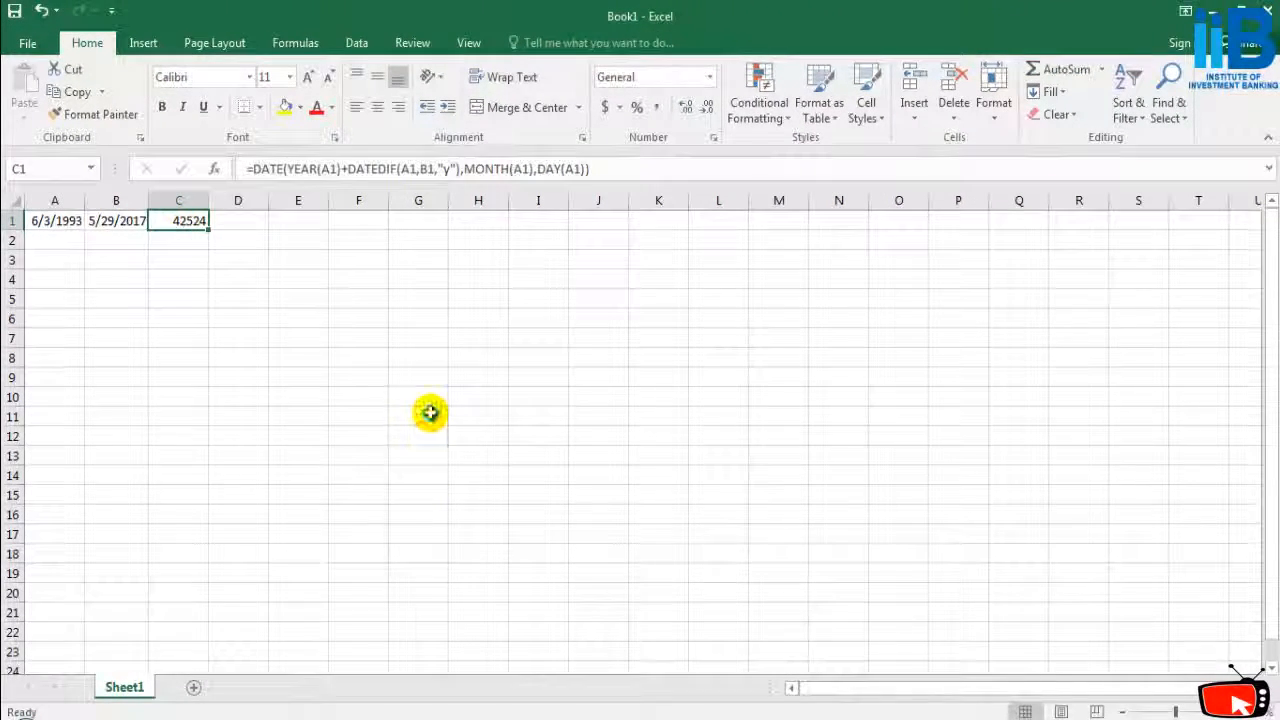
key("ctrl+1")
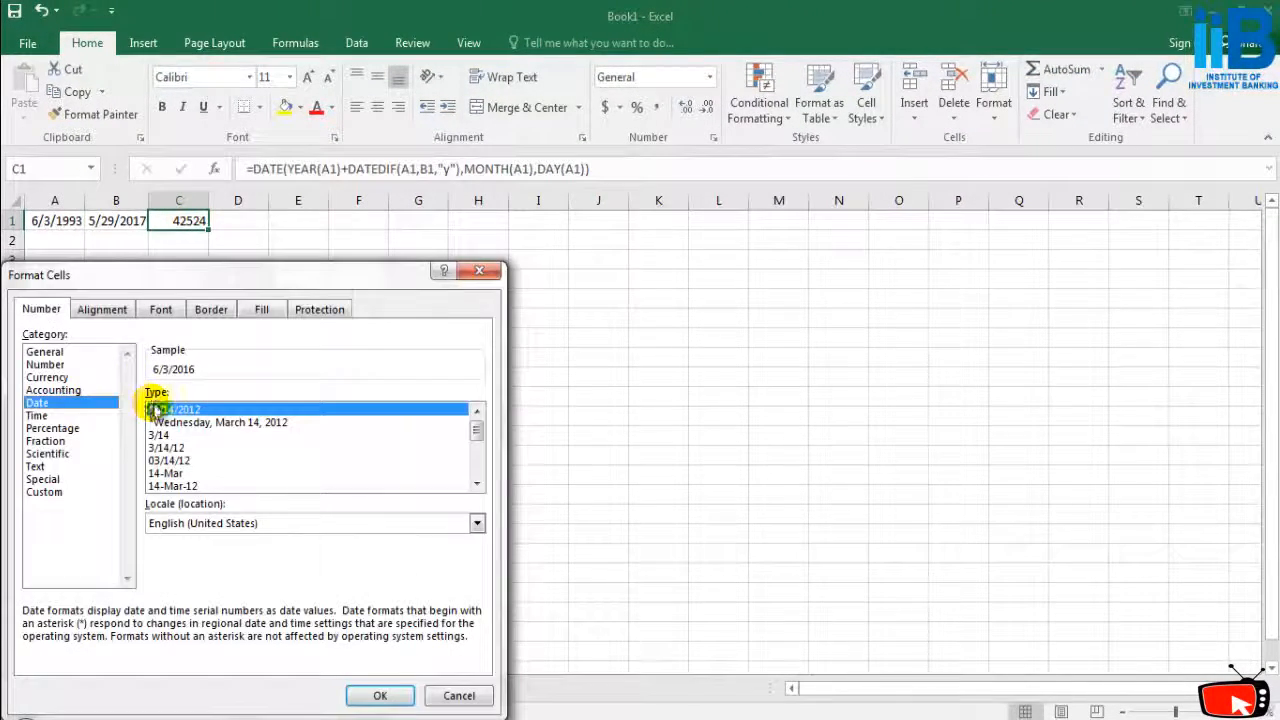
left_click(380, 695)
Compare the birth date in A1, the current date in B1 and the calculated birthday in C1.
left_click(216, 277)
left_click(190, 221)
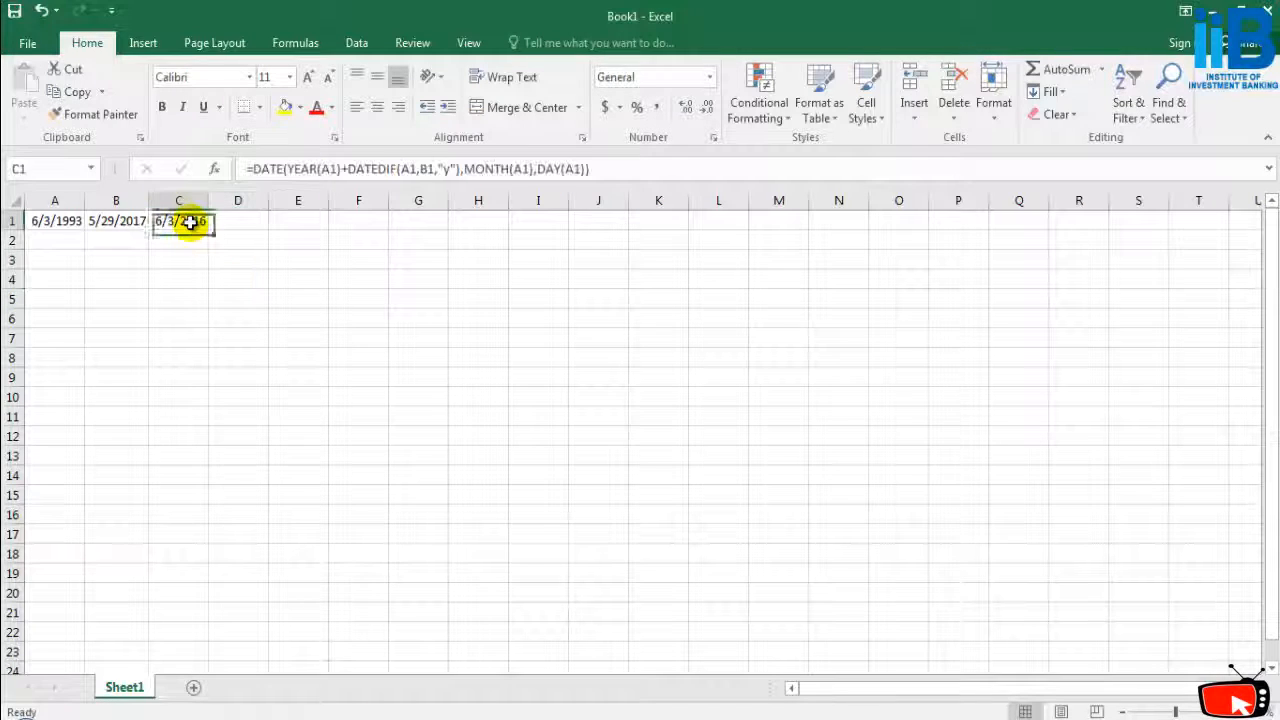
left_click(126, 221)
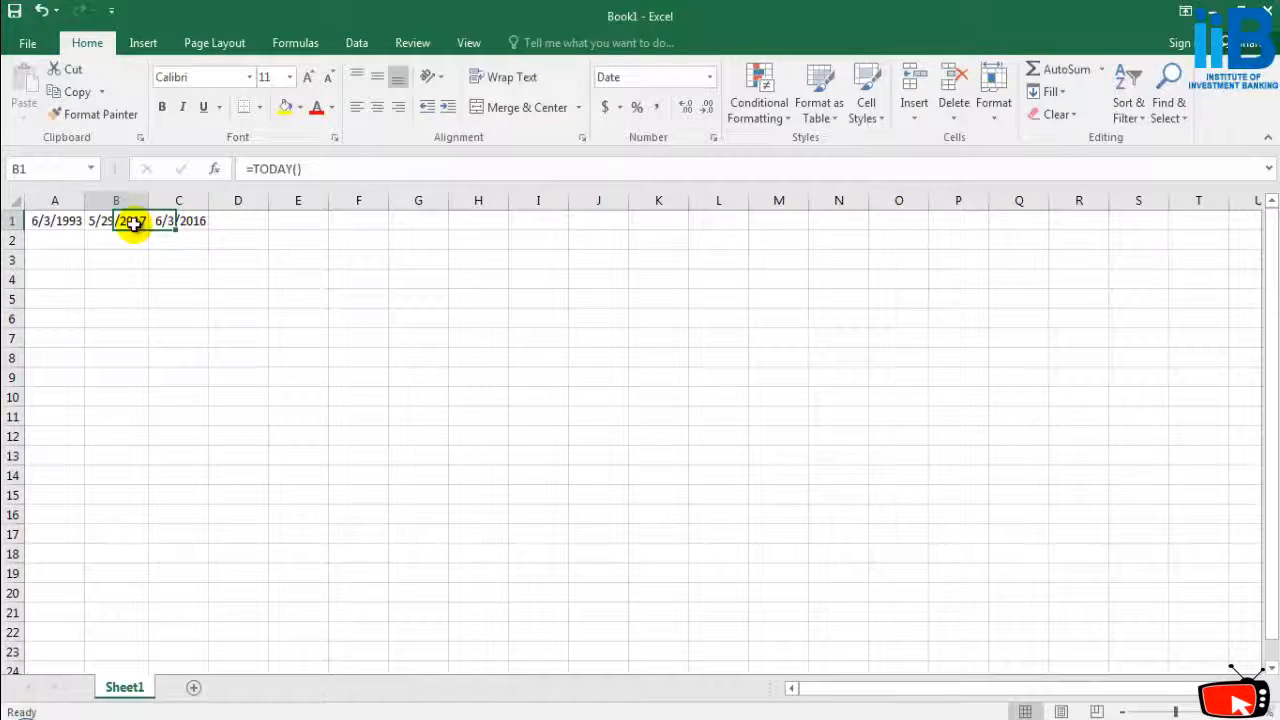
left_click(57, 222)
left_click(120, 222)
left_click(180, 221)
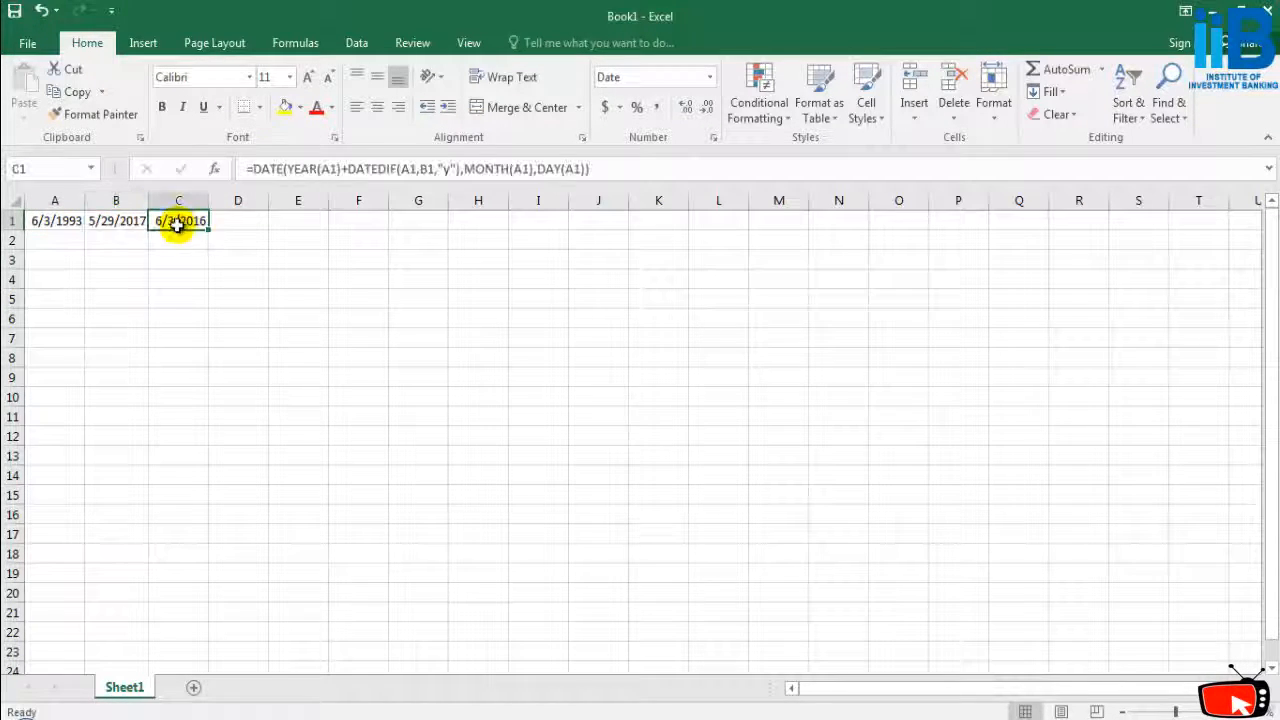
left_click(110, 221)
left_click(52, 221)
left_click(170, 221)
left_click(240, 221)
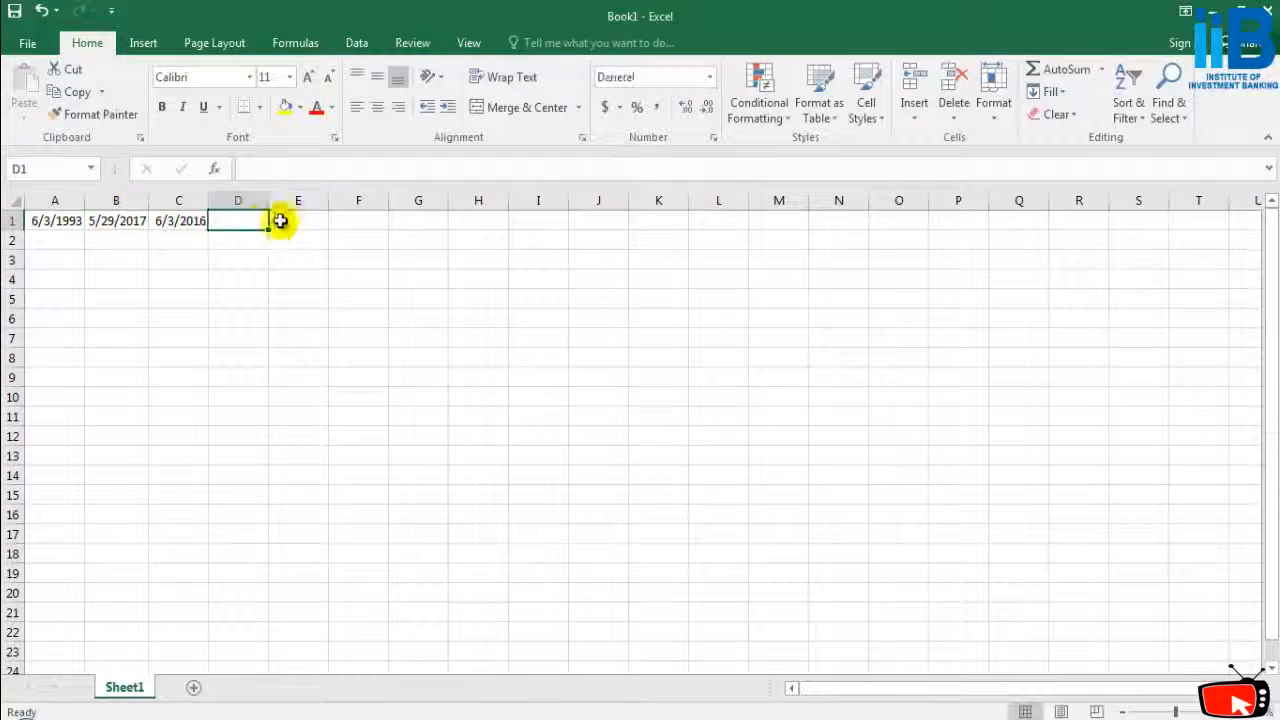
left_click(285, 221)
left_click(259, 221)
left_click(305, 221)
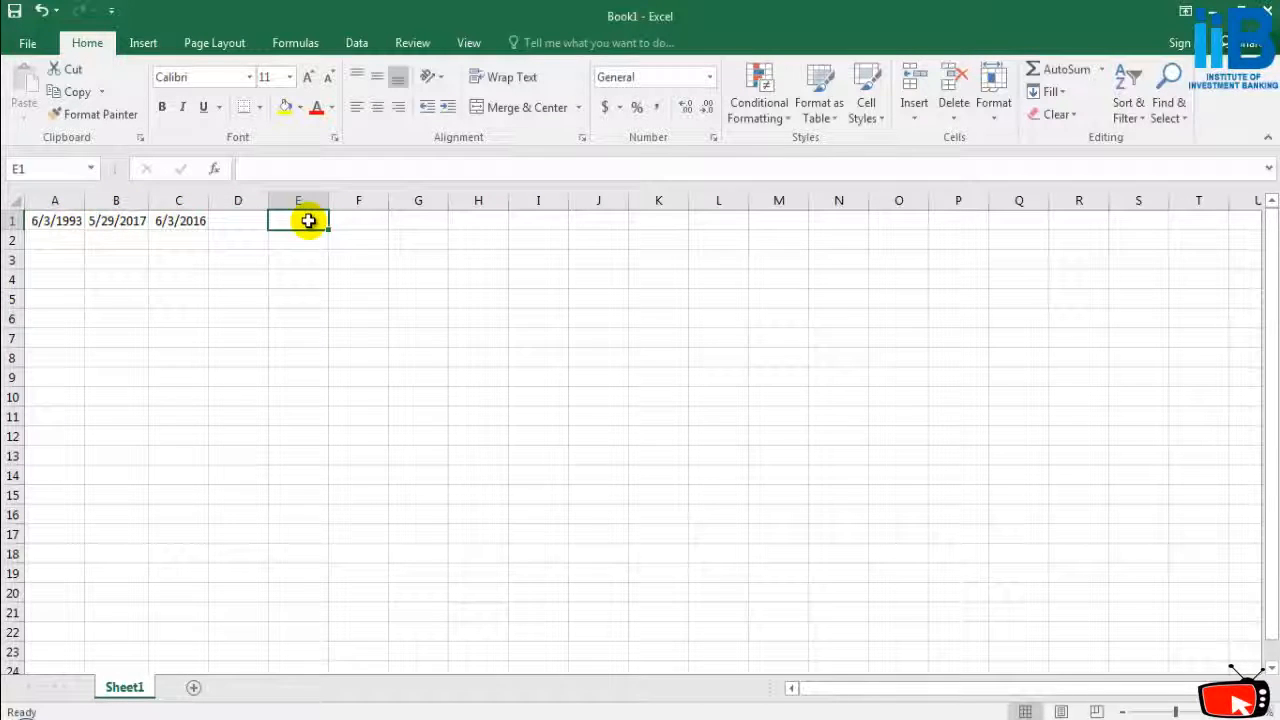
left_click(262, 222)
left_click(274, 222)
left_click(218, 226)
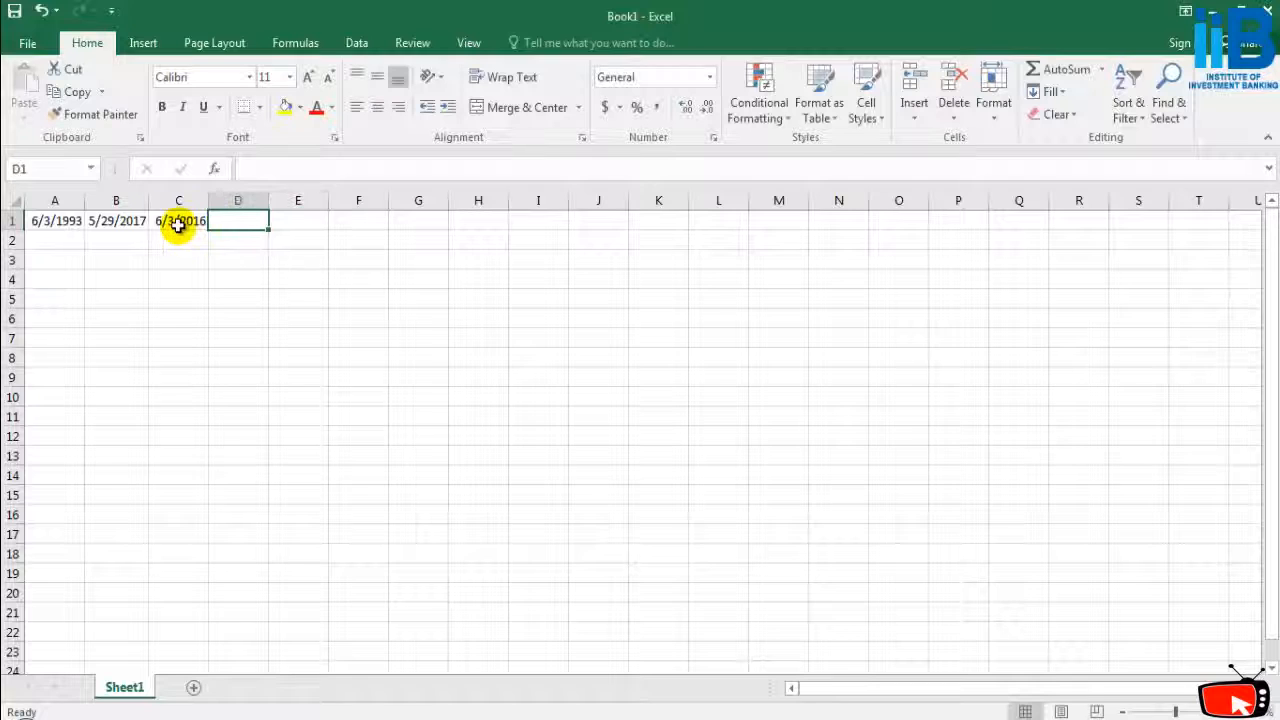
left_click(178, 225)
left_click(63, 226)
left_click(114, 223)
left_click(177, 223)
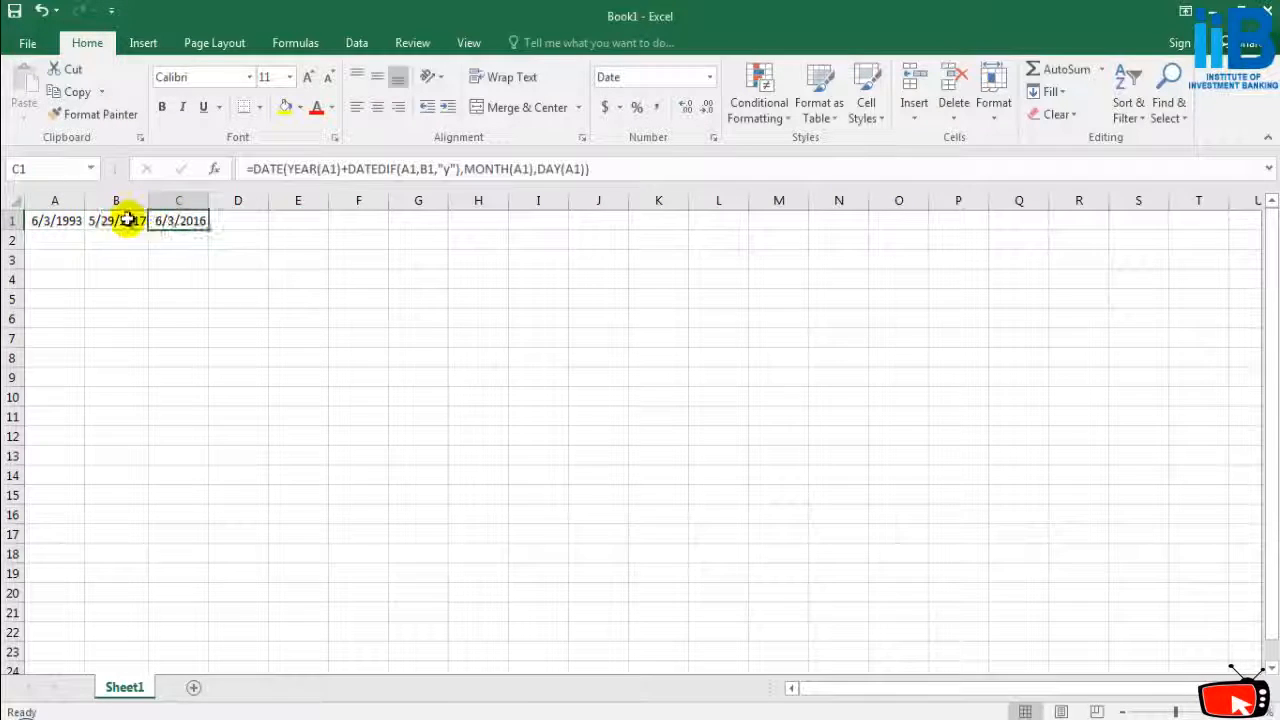
Label cell D1 "date until my hbd" and widen column D to fit the text.
left_click(240, 222)
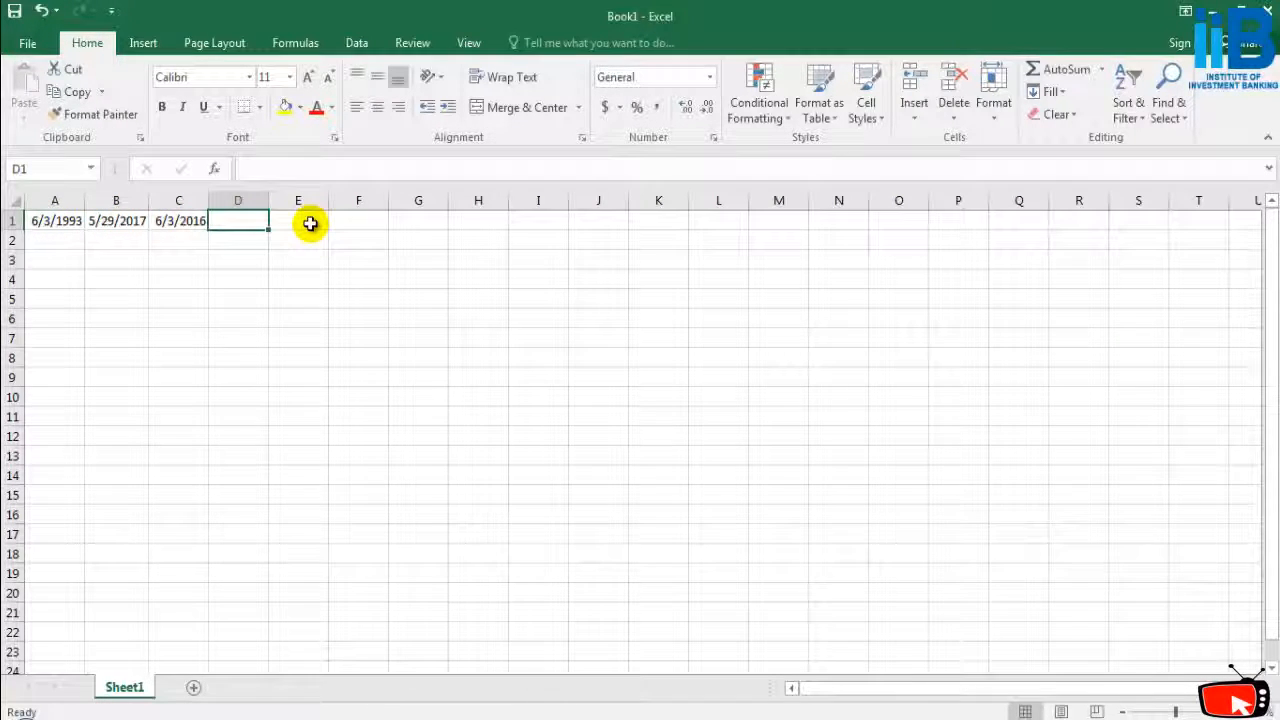
type("date")
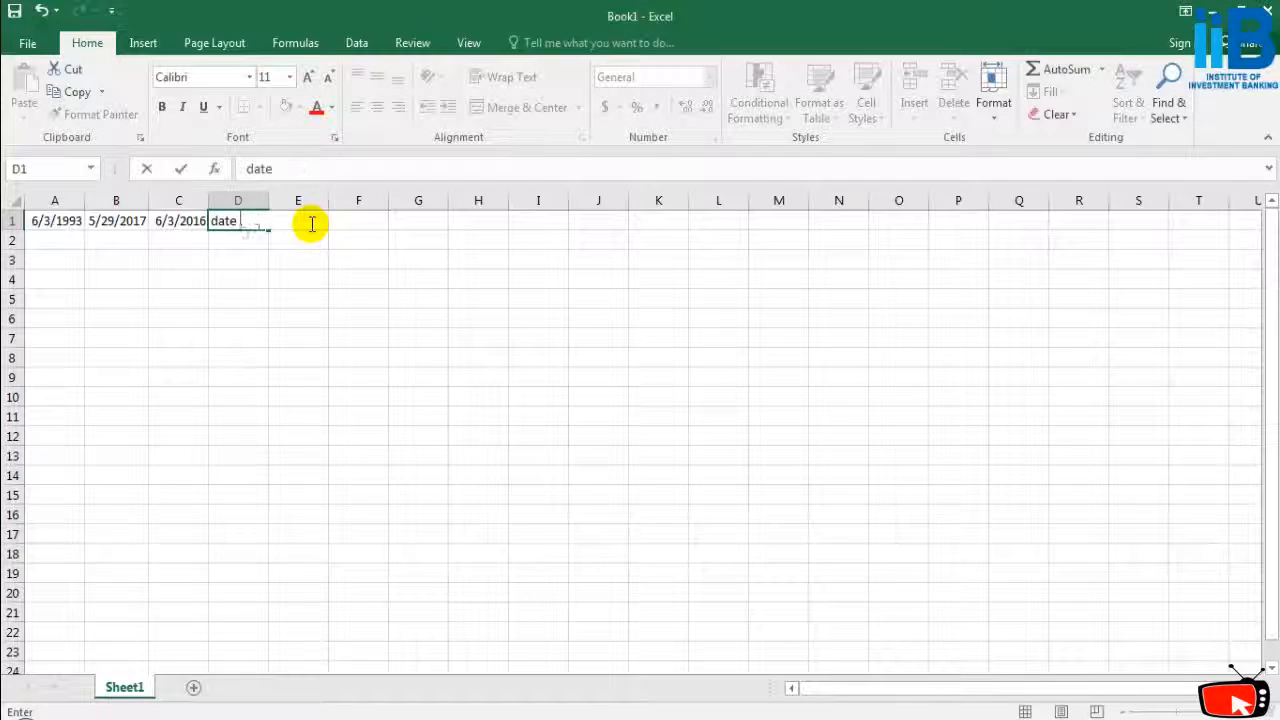
type(" until my hbd")
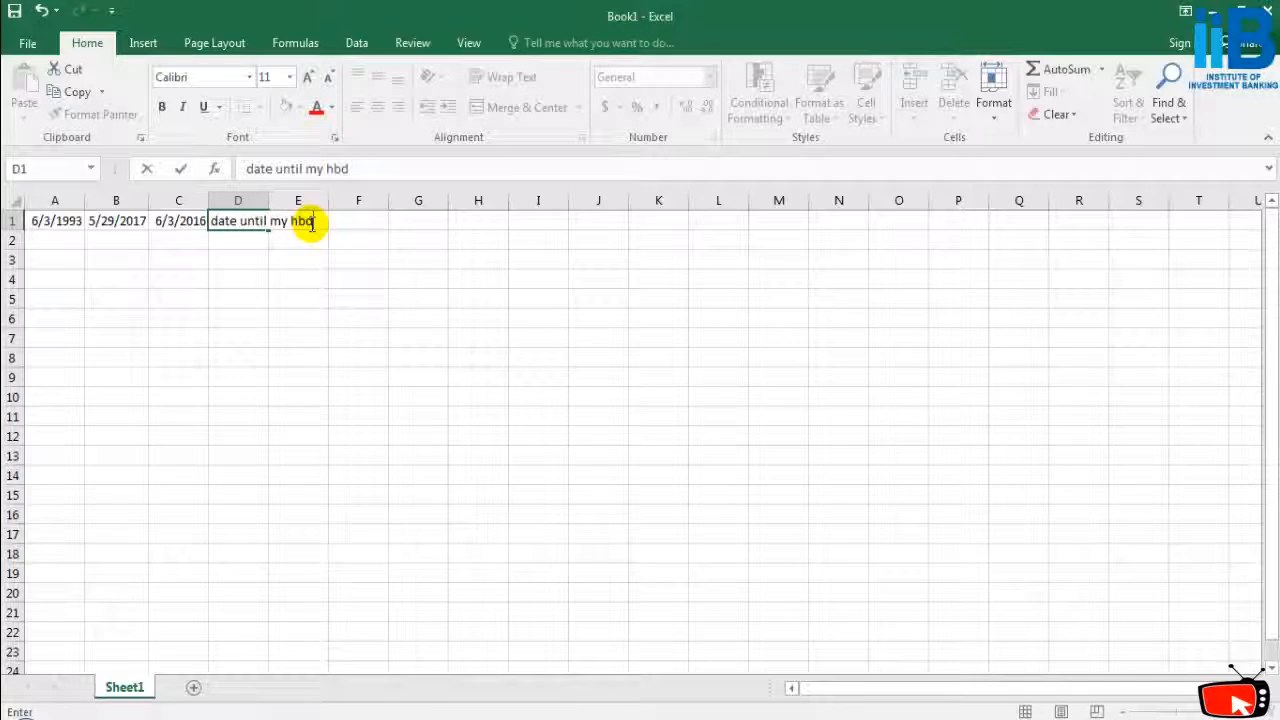
left_click(378, 318)
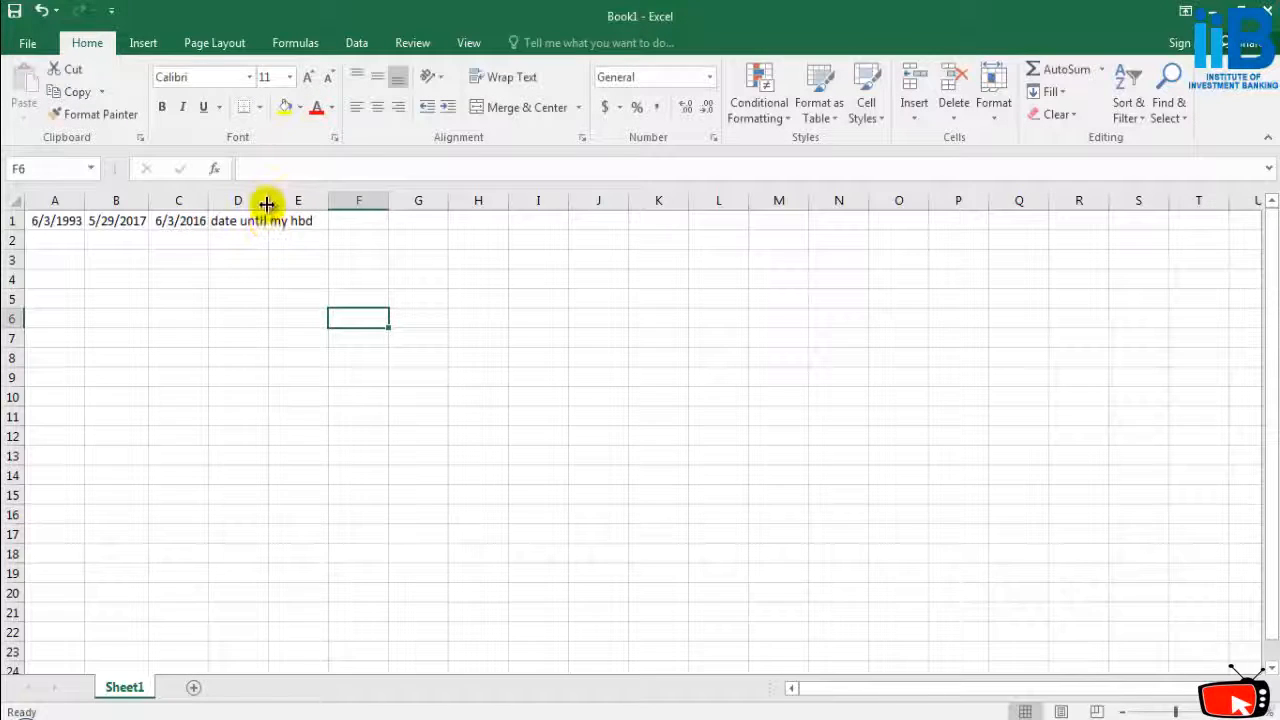
left_click_drag(268, 201, 400, 125)
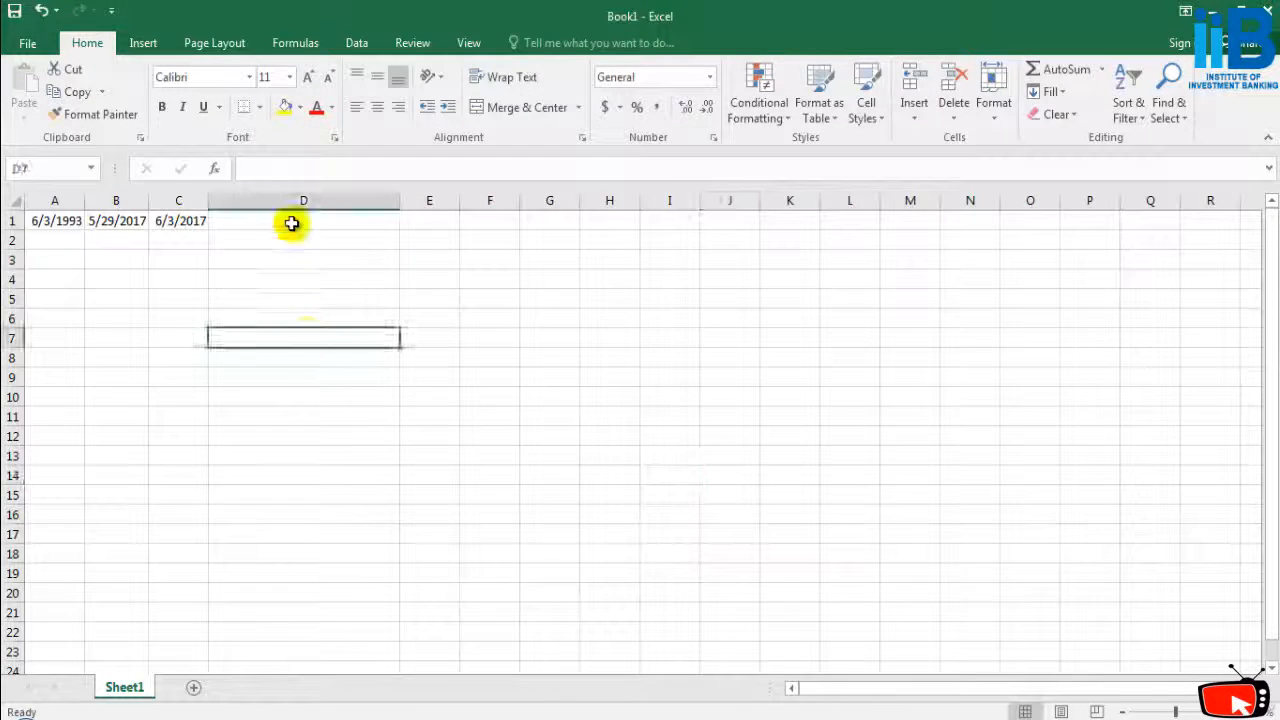
Calculate the days from B1 to C1 in cell D4 with =DATEDIF(B1,C1,"d").
left_click(262, 278)
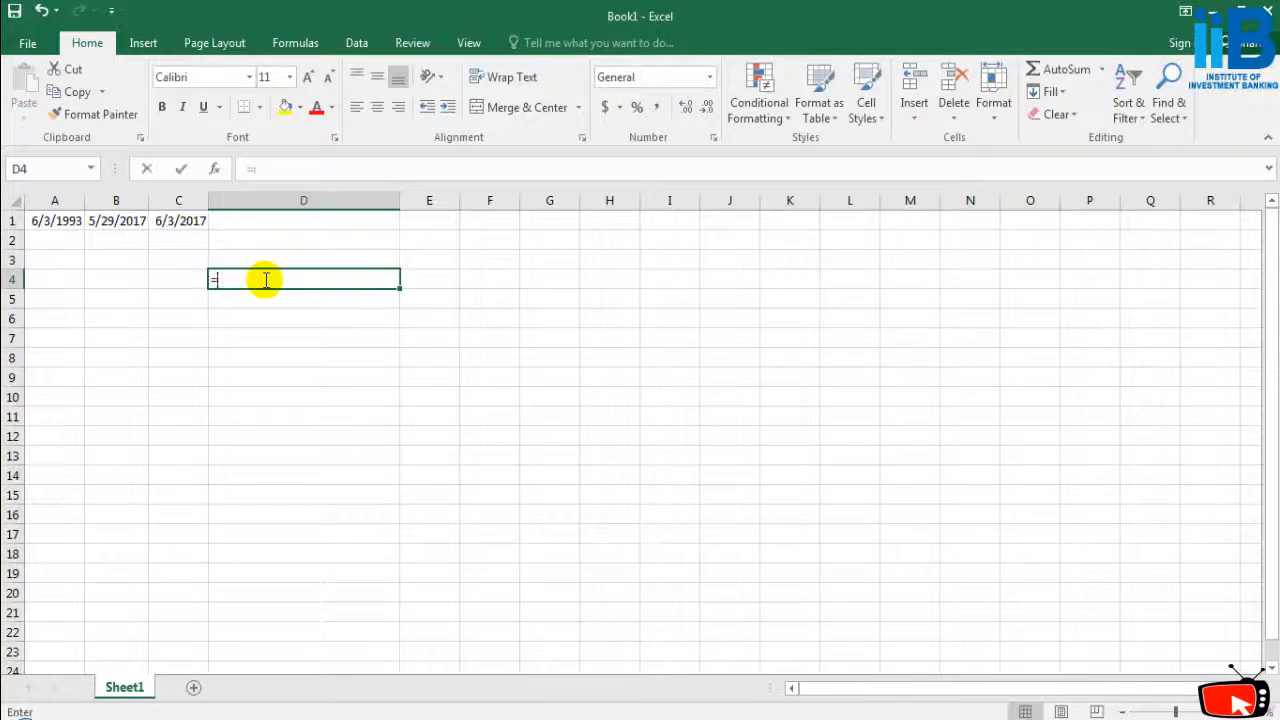
type("=datedif")
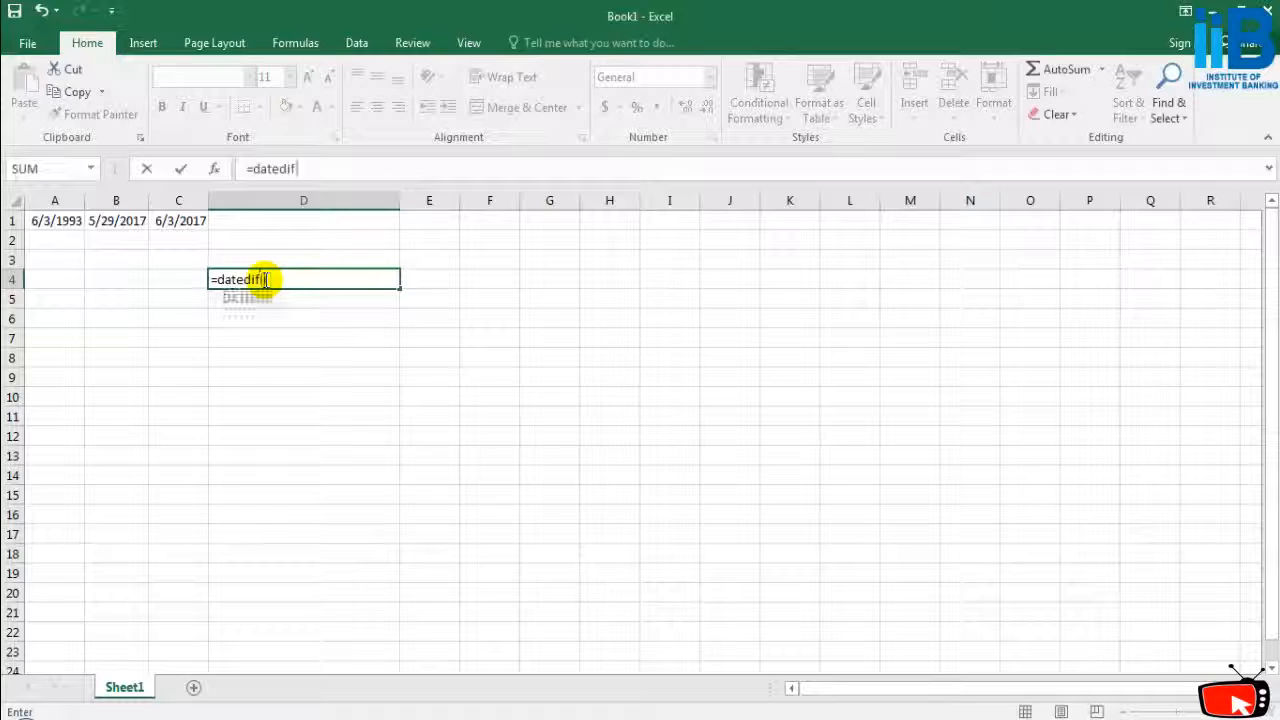
type("(B1,C1")
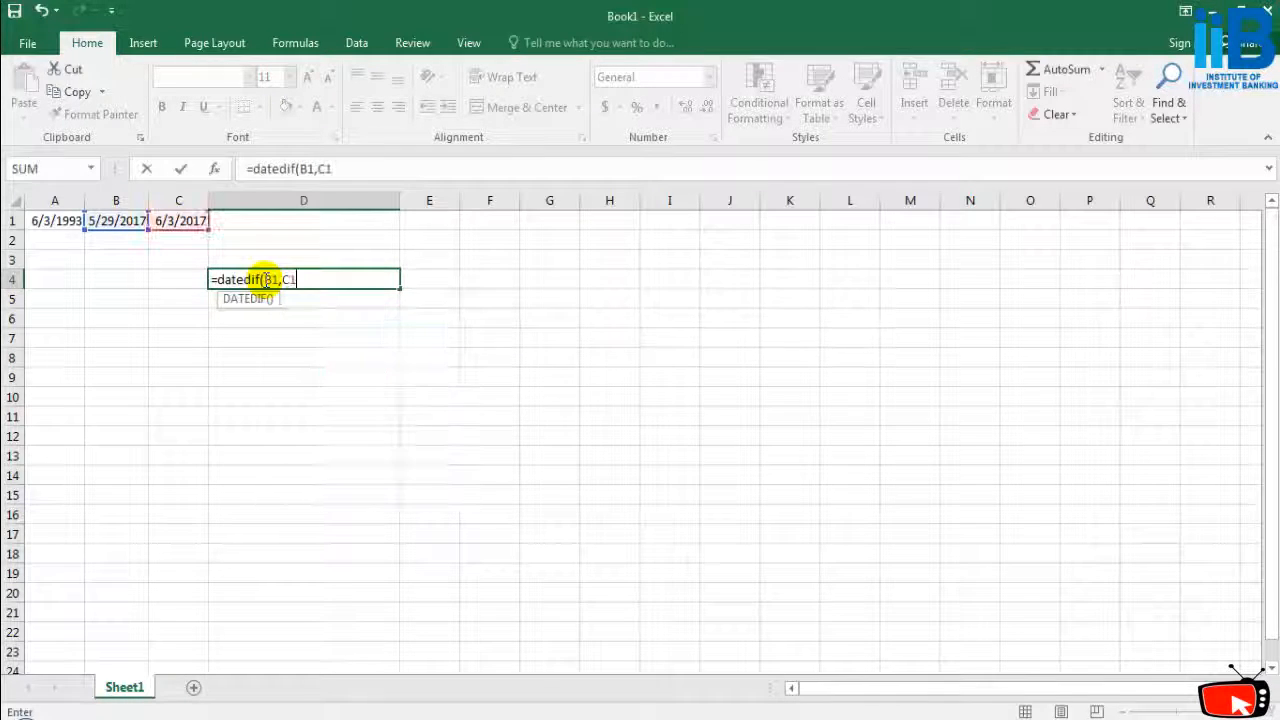
type(",\"d\"")
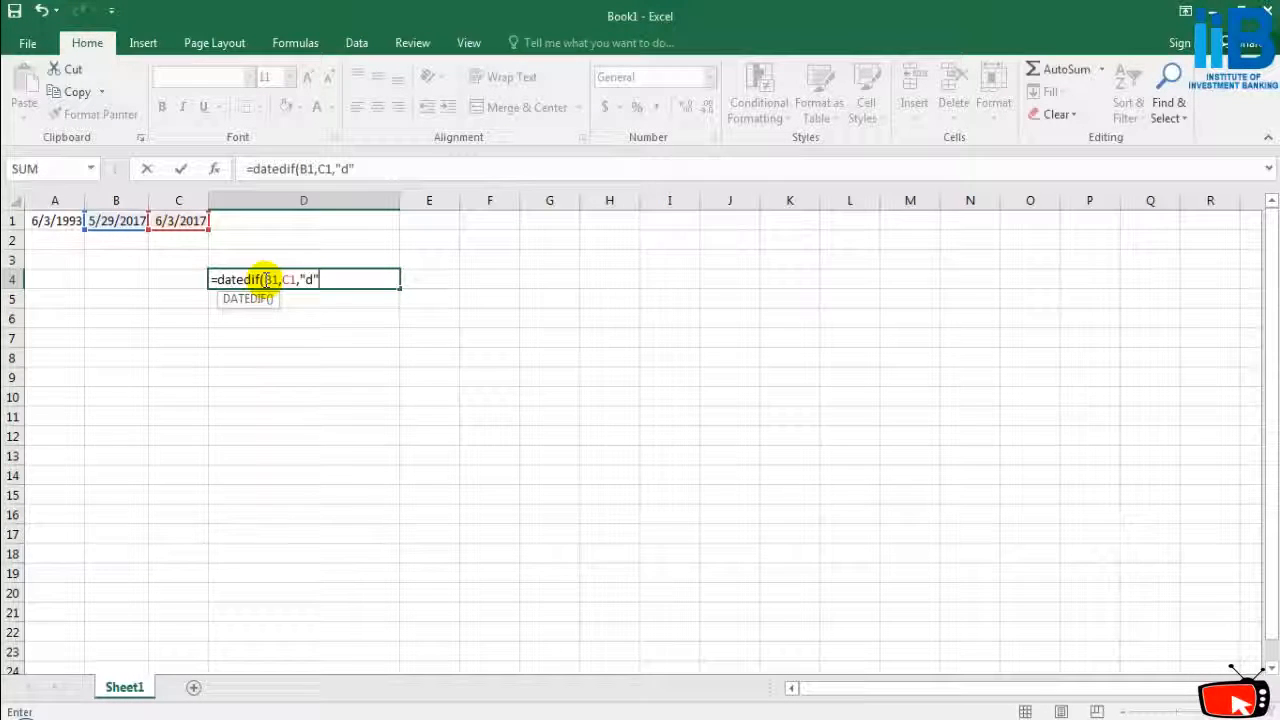
type(")")
key("Return")
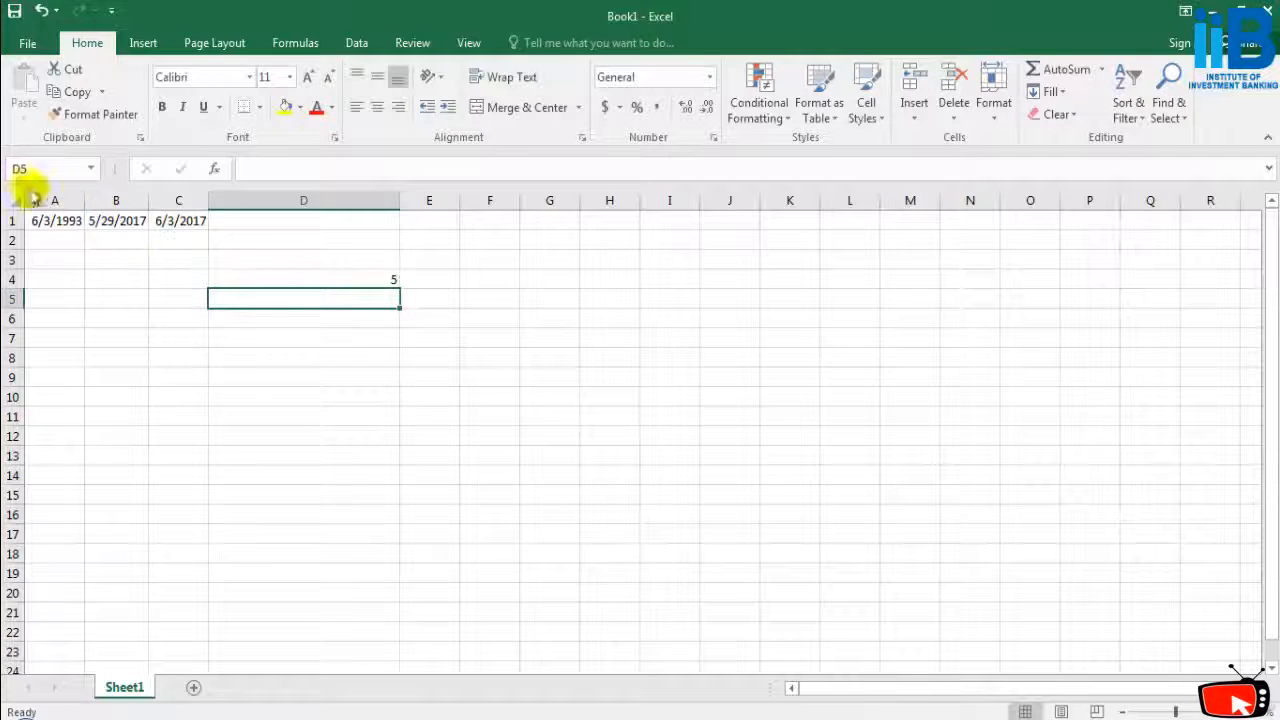
Delete the DATEDIF formula from D4 and clear the contents of the entire sheet.
left_click(481, 397)
left_click(391, 281)
key("Delete")
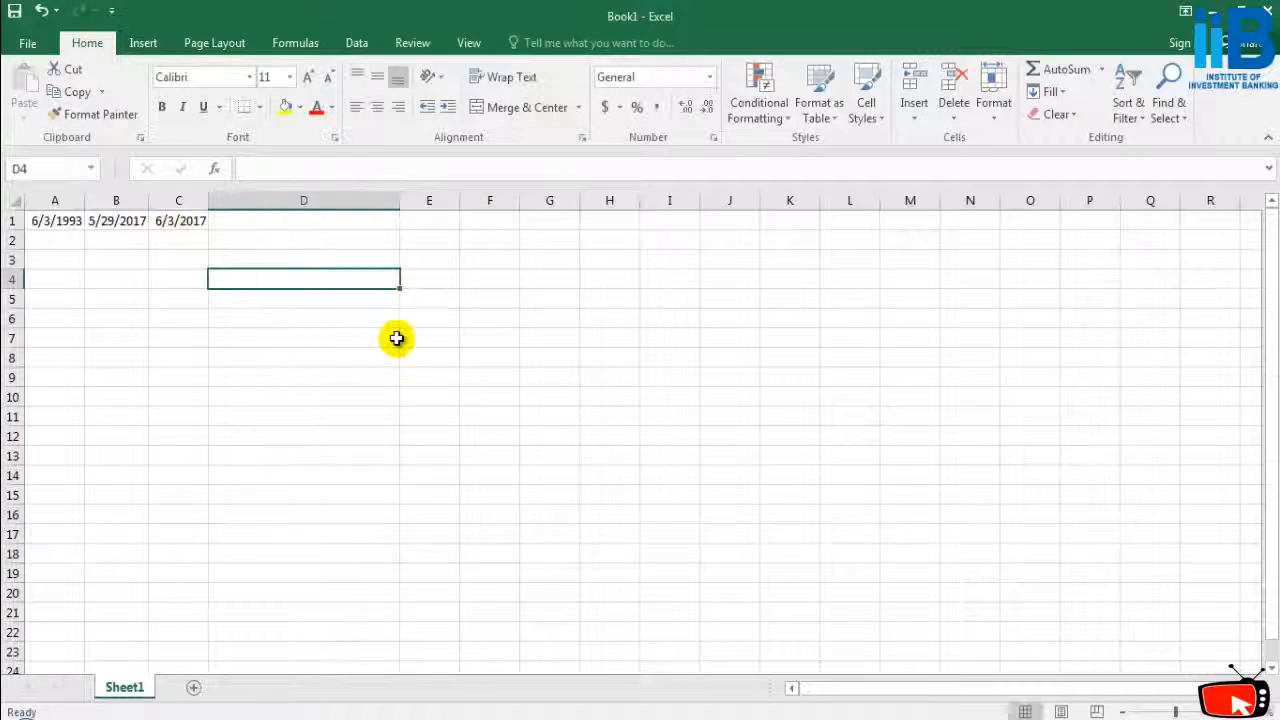
left_click(396, 338)
left_click(107, 252)
key("ctrl+a")
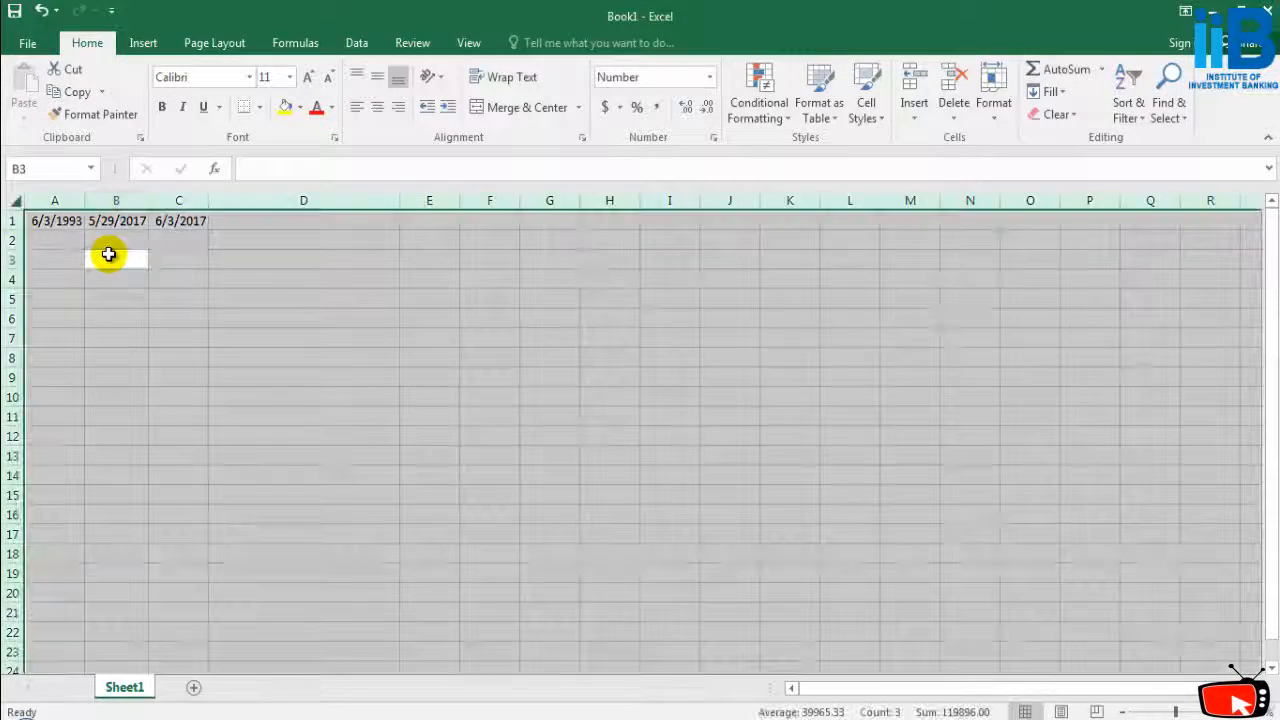
key("Delete")
left_click(348, 374)
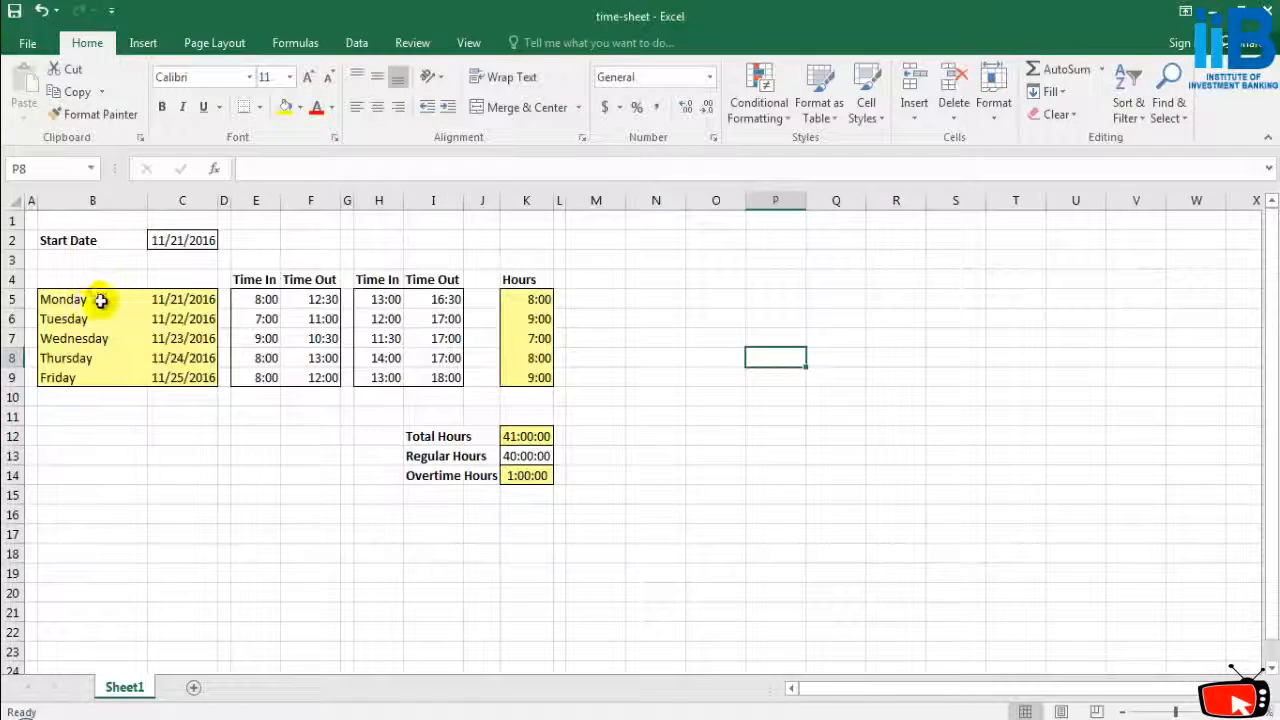
Fill the weekday and date range B5:C10 in the time sheet with a grey theme colour.
left_click_drag(103, 303, 195, 397)
left_click(299, 107)
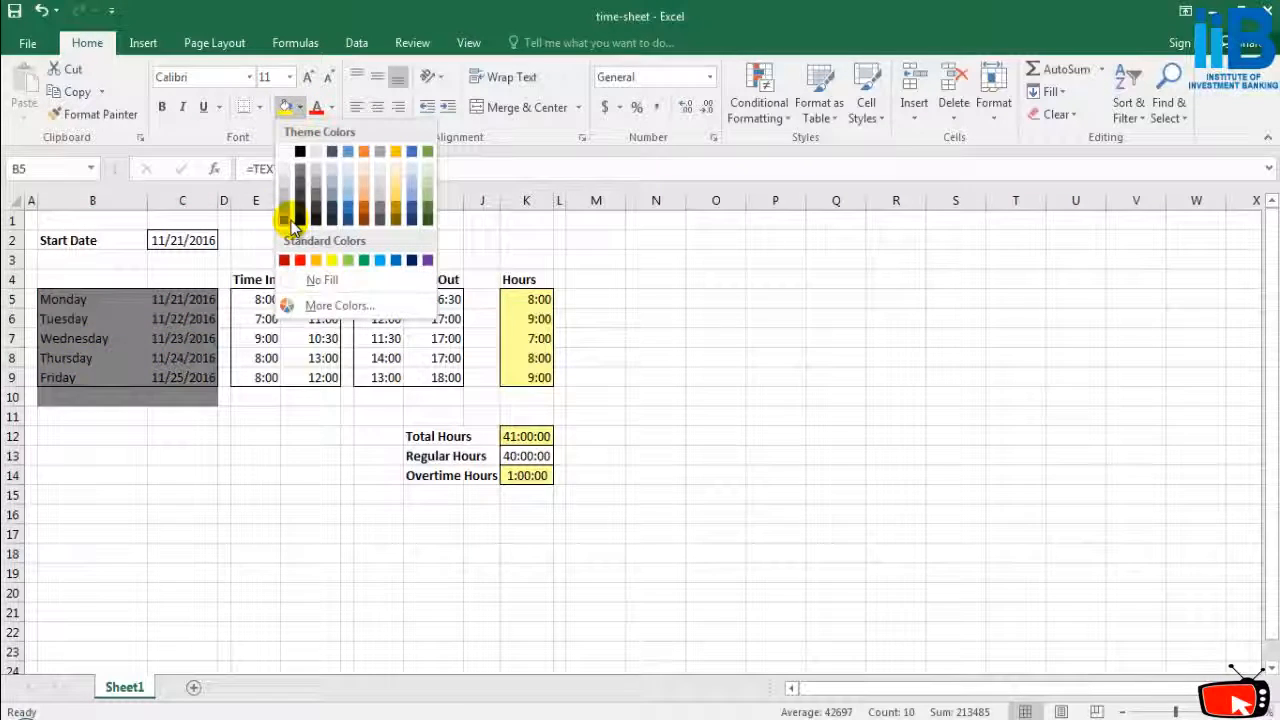
left_click(283, 212)
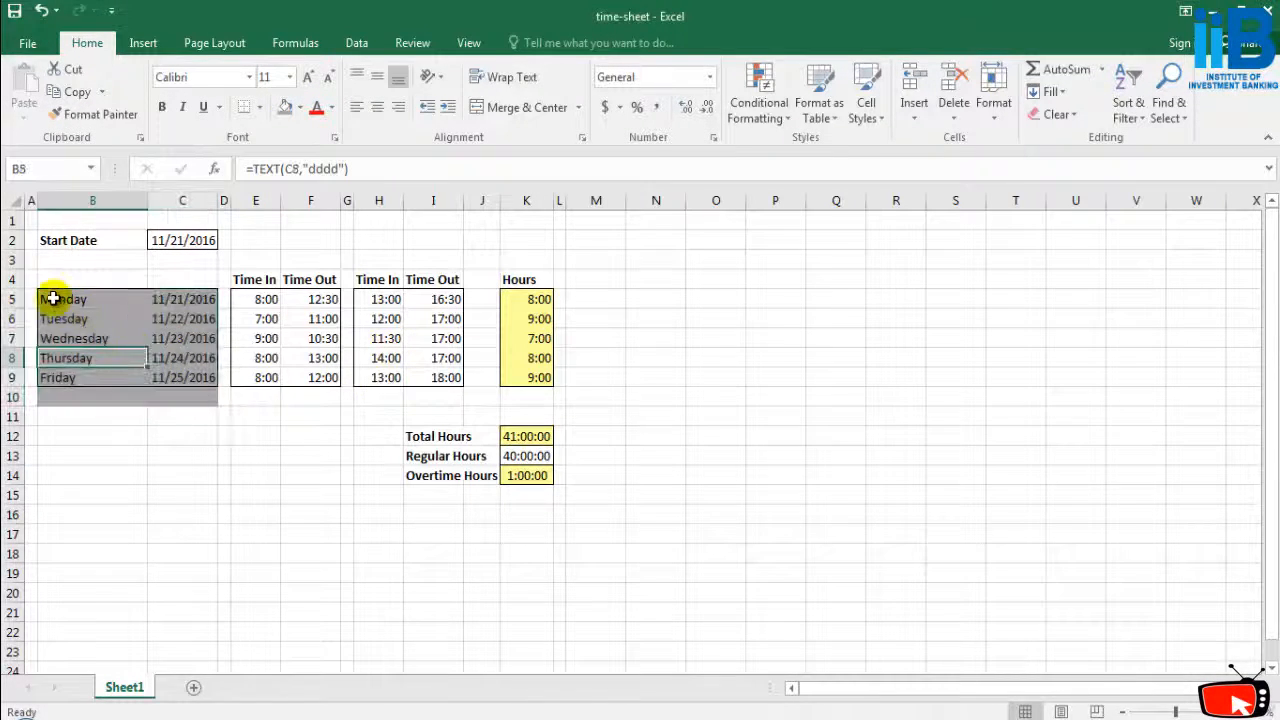
Remove the fill colour from the weekday and date range B5:C10.
left_click_drag(51, 300, 206, 391)
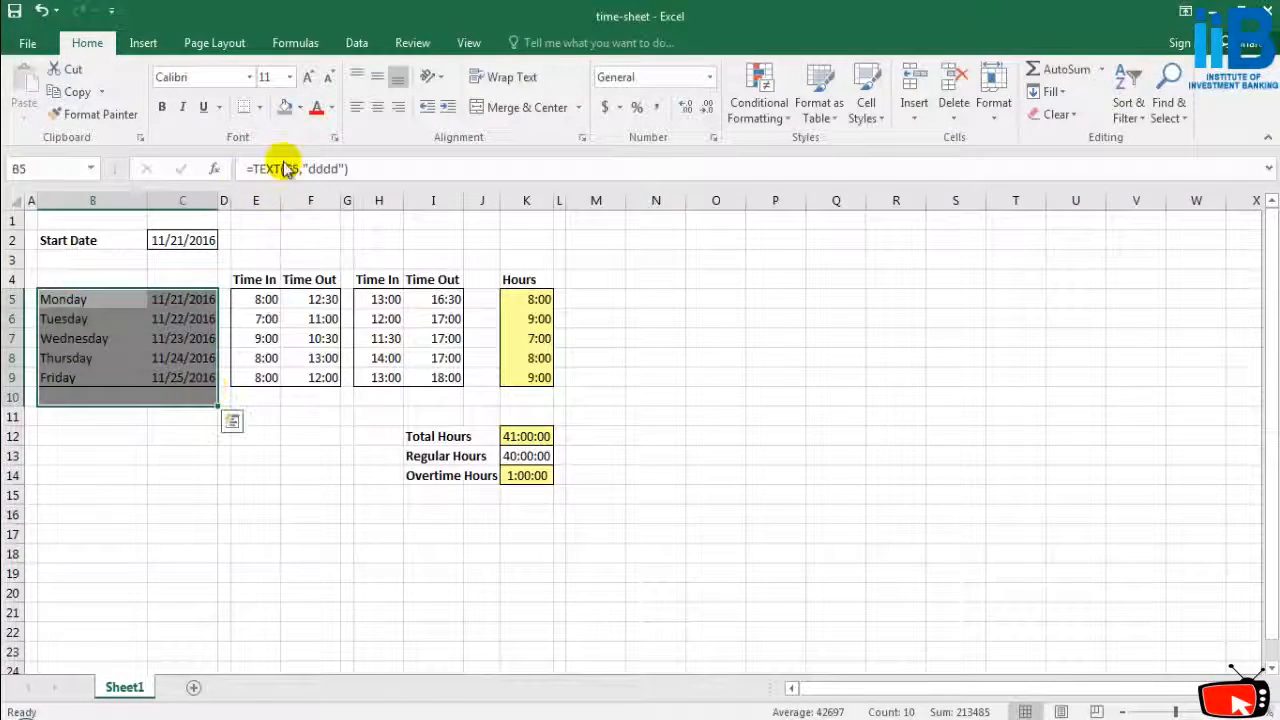
left_click(299, 107)
left_click(310, 277)
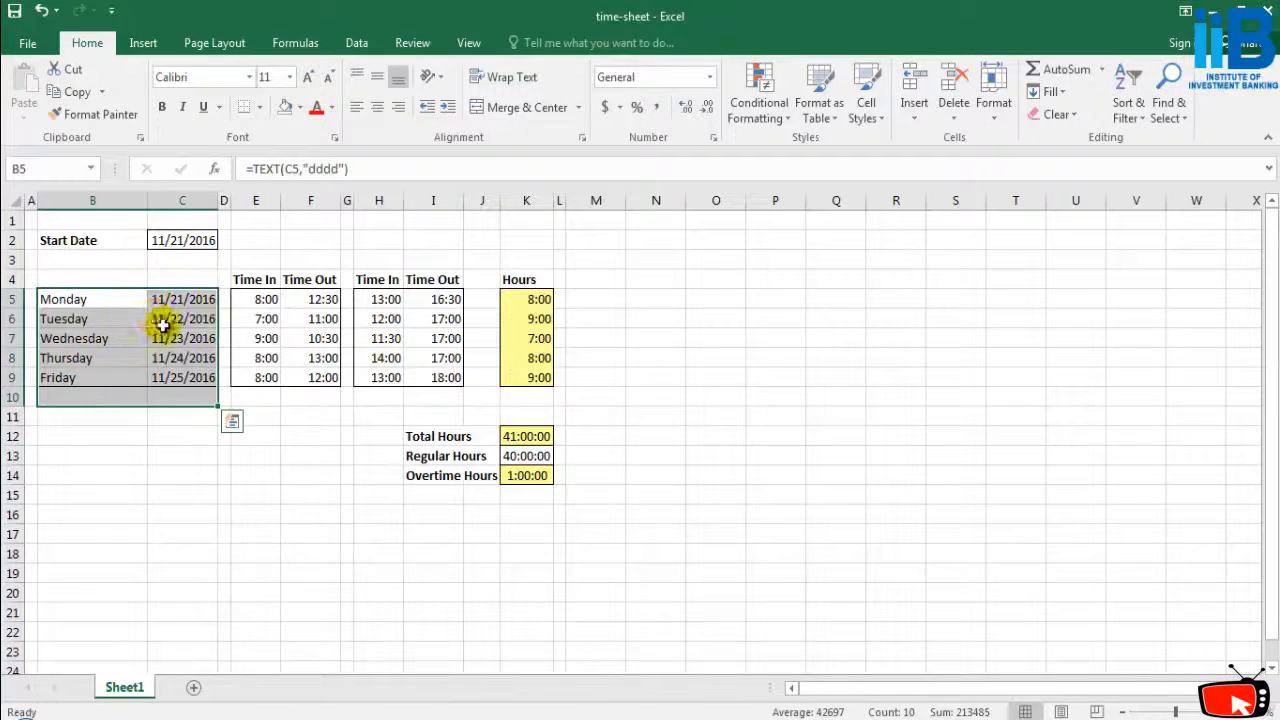
key("Down")
Fill the daily Hours cells K5:K9 and the total, regular and overtime cells K12:K14 with red.
left_click_drag(530, 292, 540, 377)
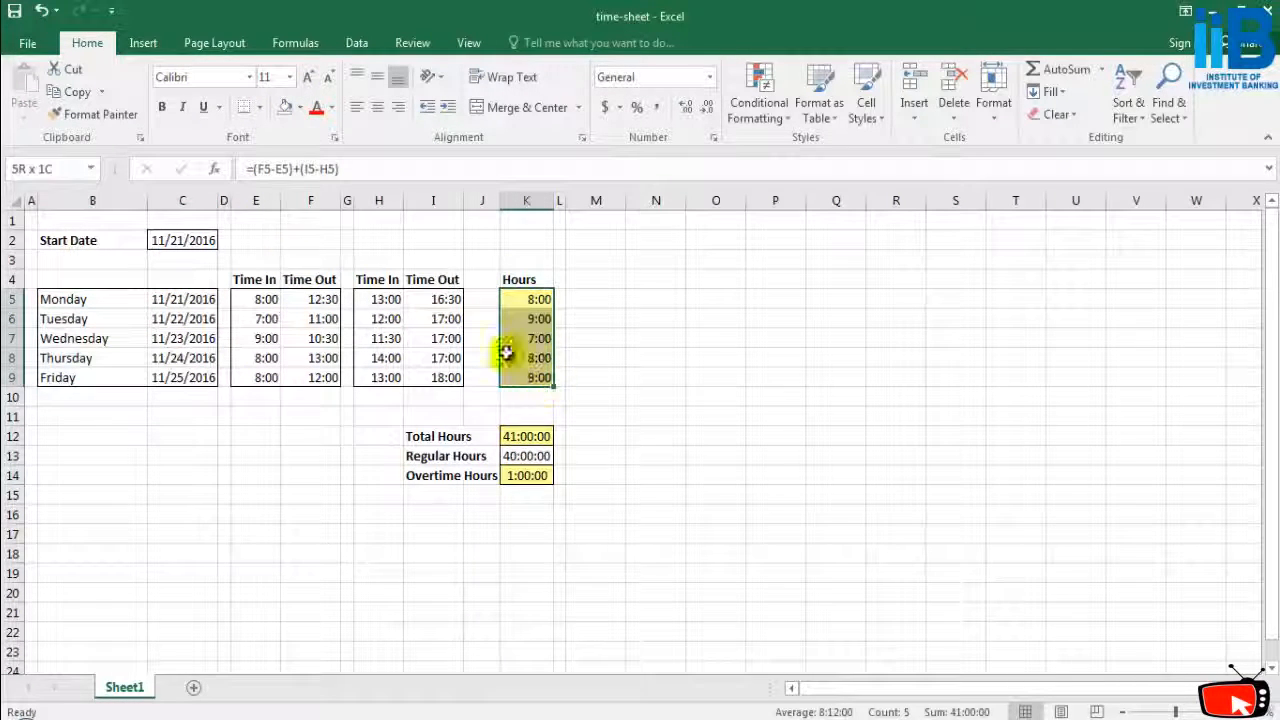
left_click(300, 107)
left_click(300, 254)
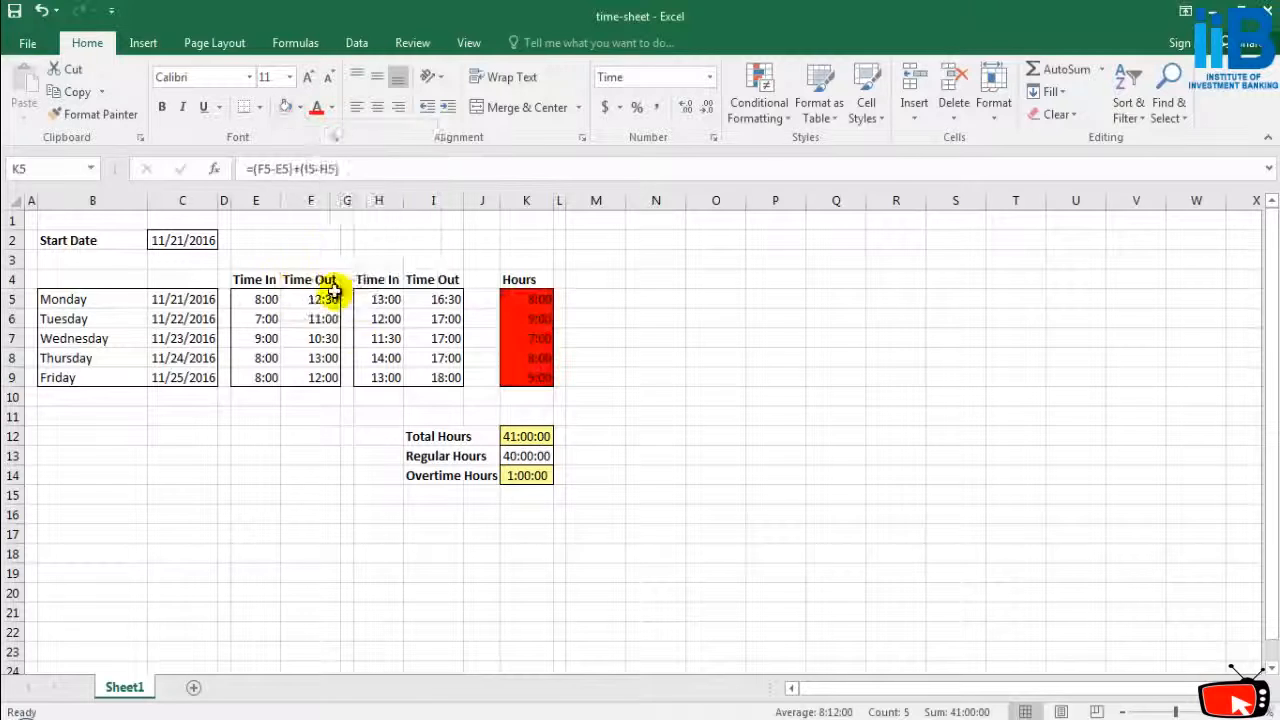
left_click_drag(520, 430, 526, 474)
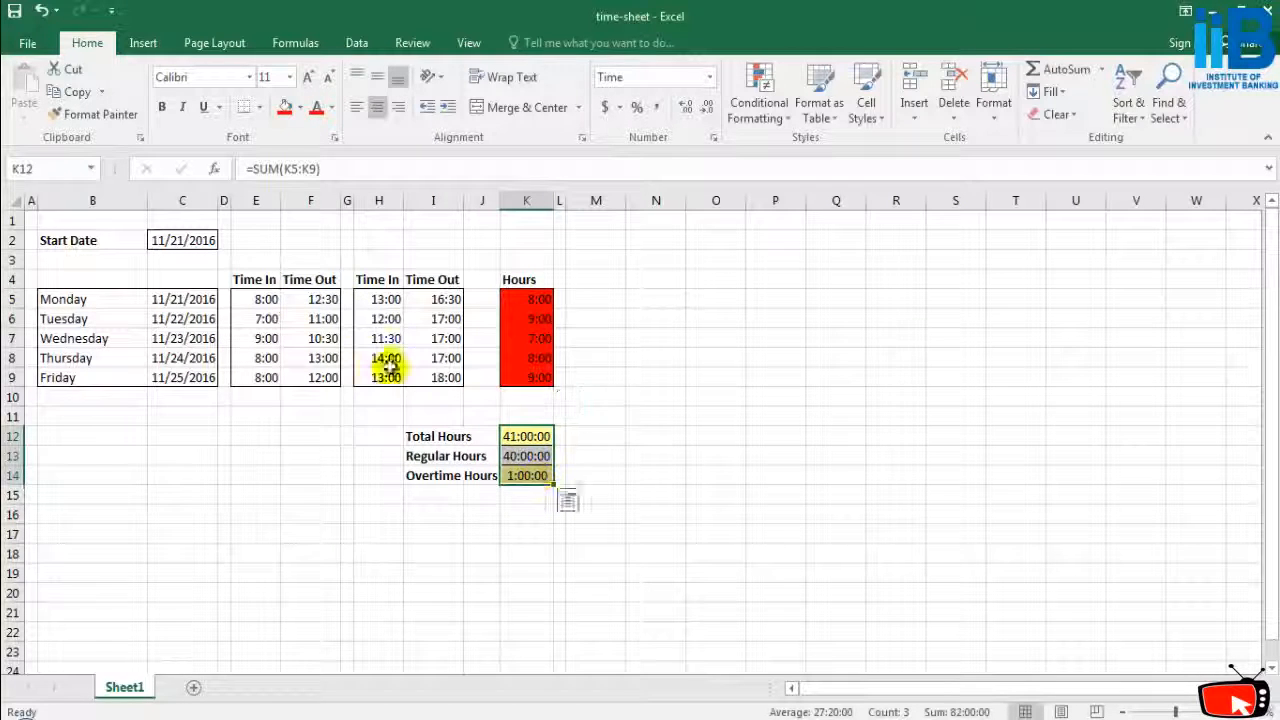
left_click(285, 107)
left_click(380, 240)
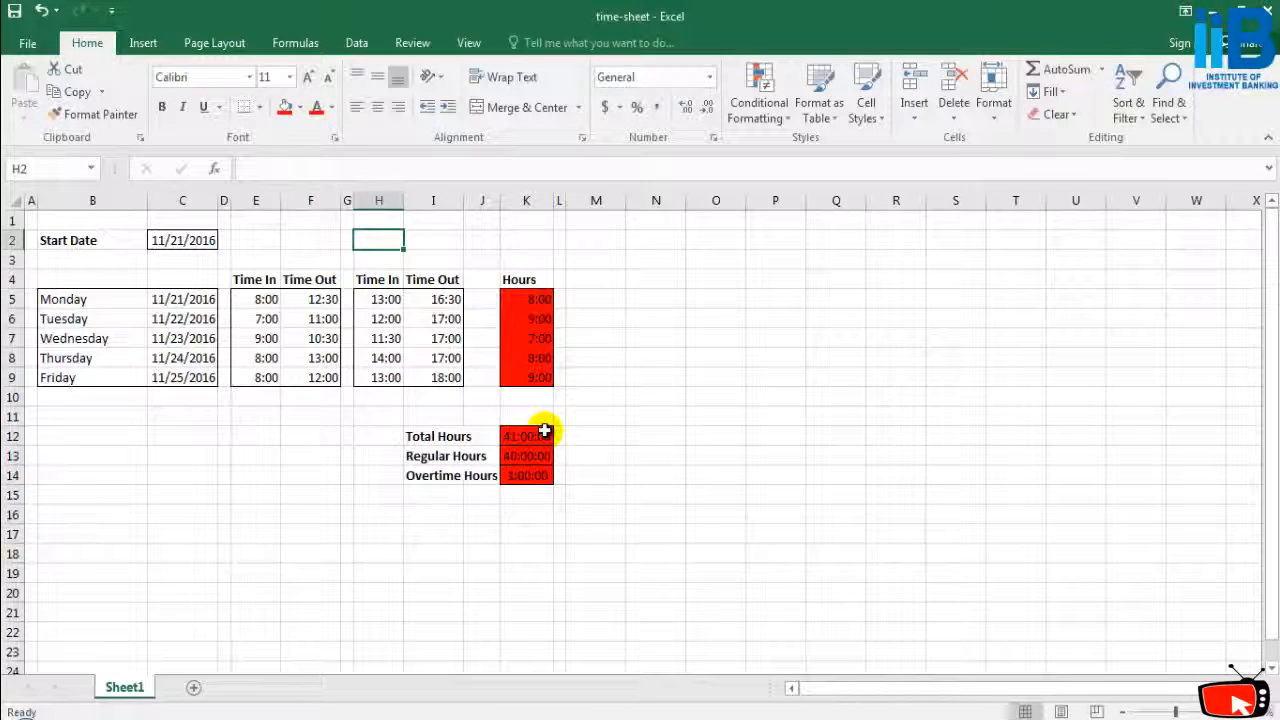
left_click(315, 416)
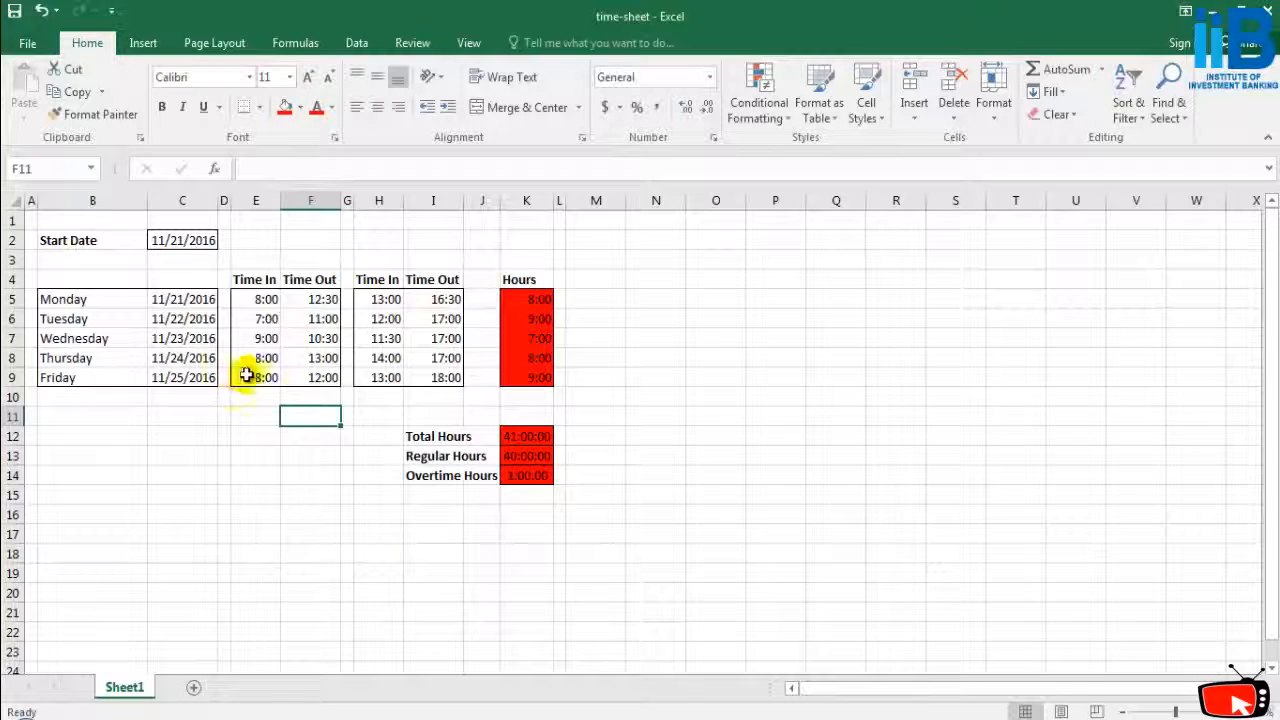
Set the time sheet's Start Date in cell C2 to 5/29/2017.
left_click(184, 304)
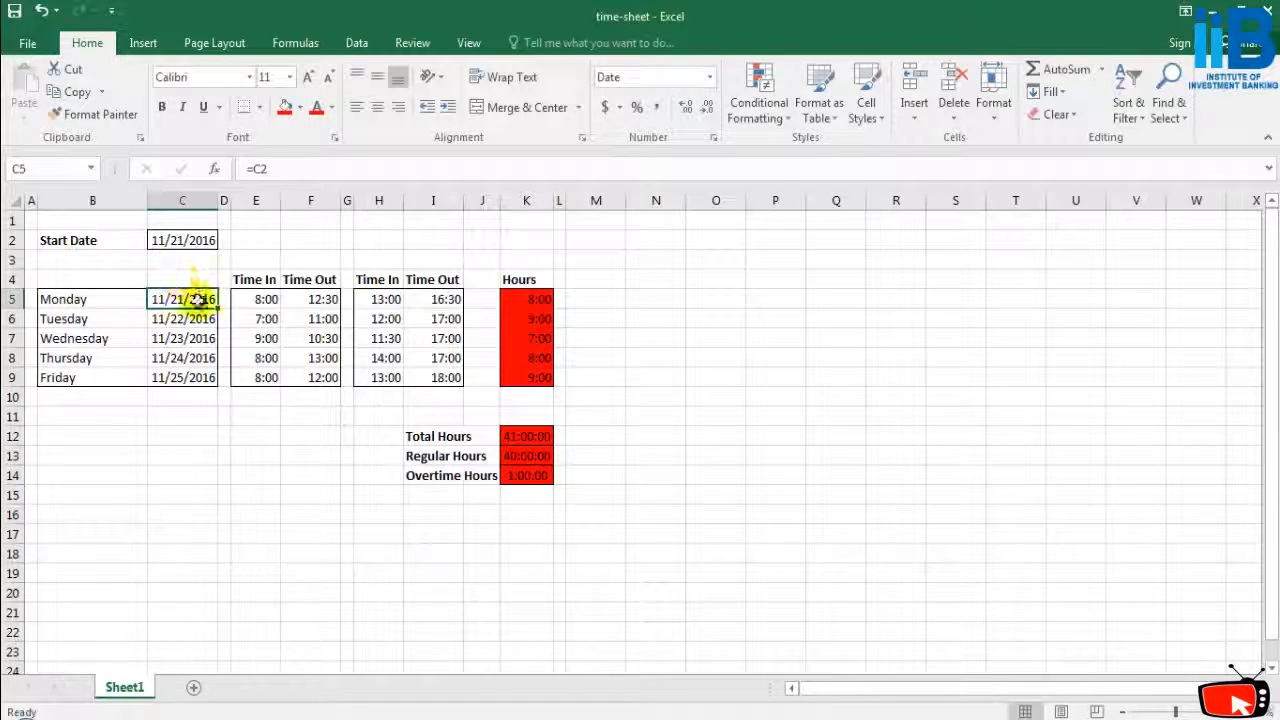
left_click(187, 322)
left_click(193, 298)
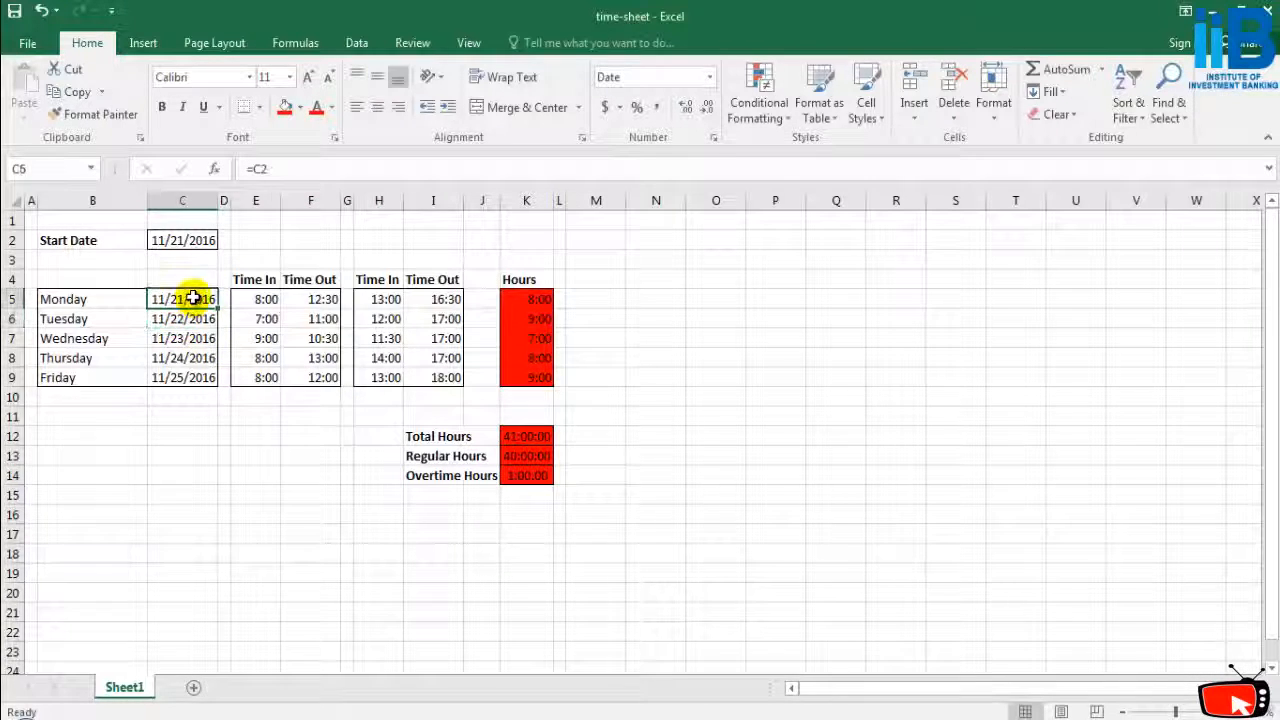
left_click(196, 237)
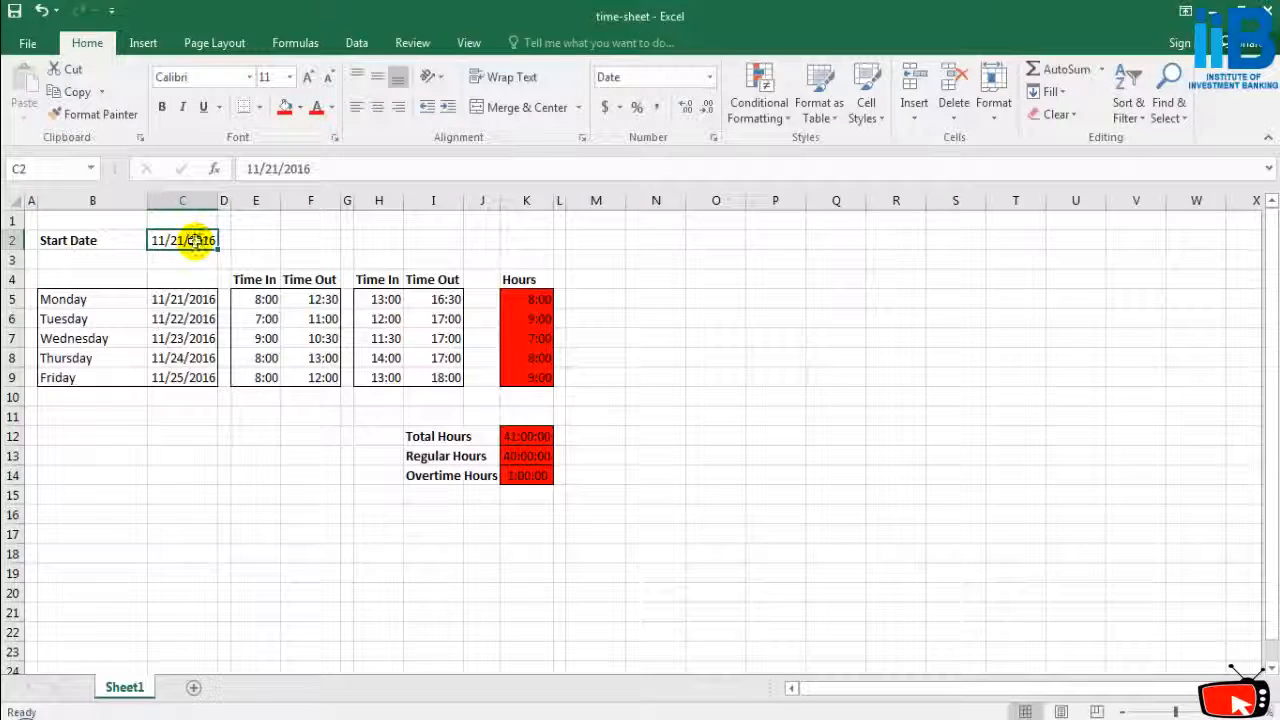
double_click(195, 240)
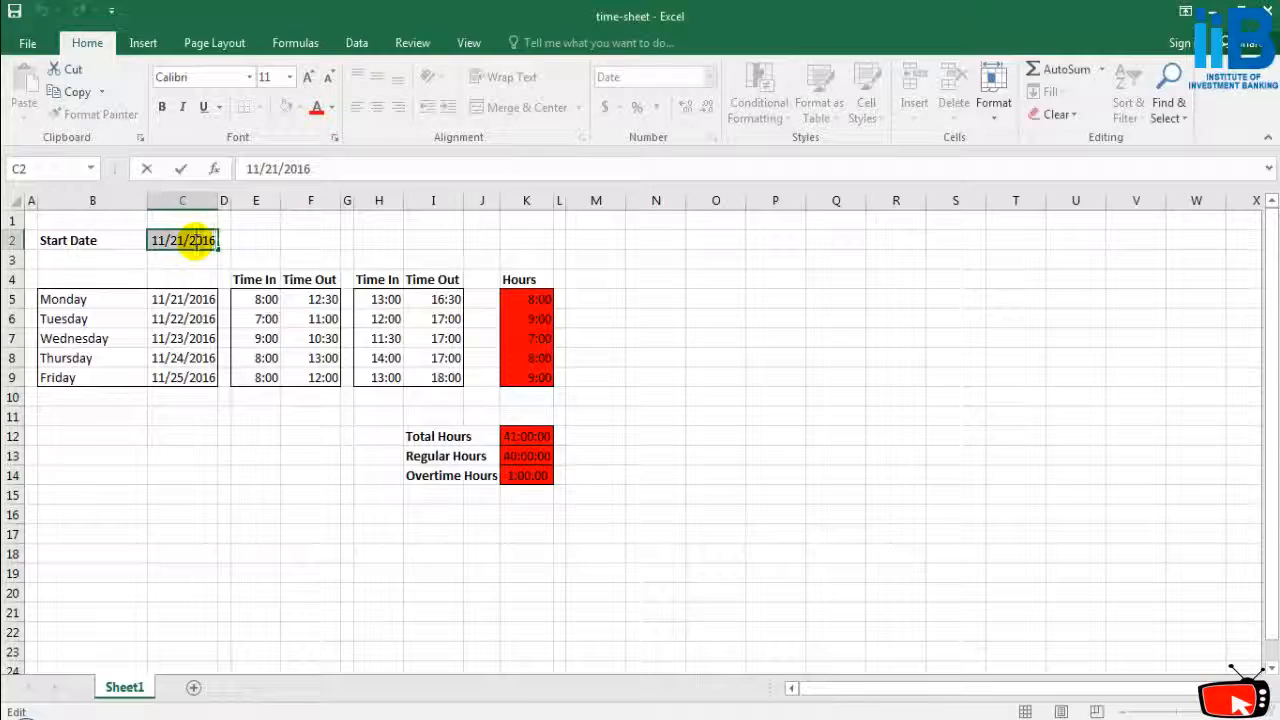
type("05")
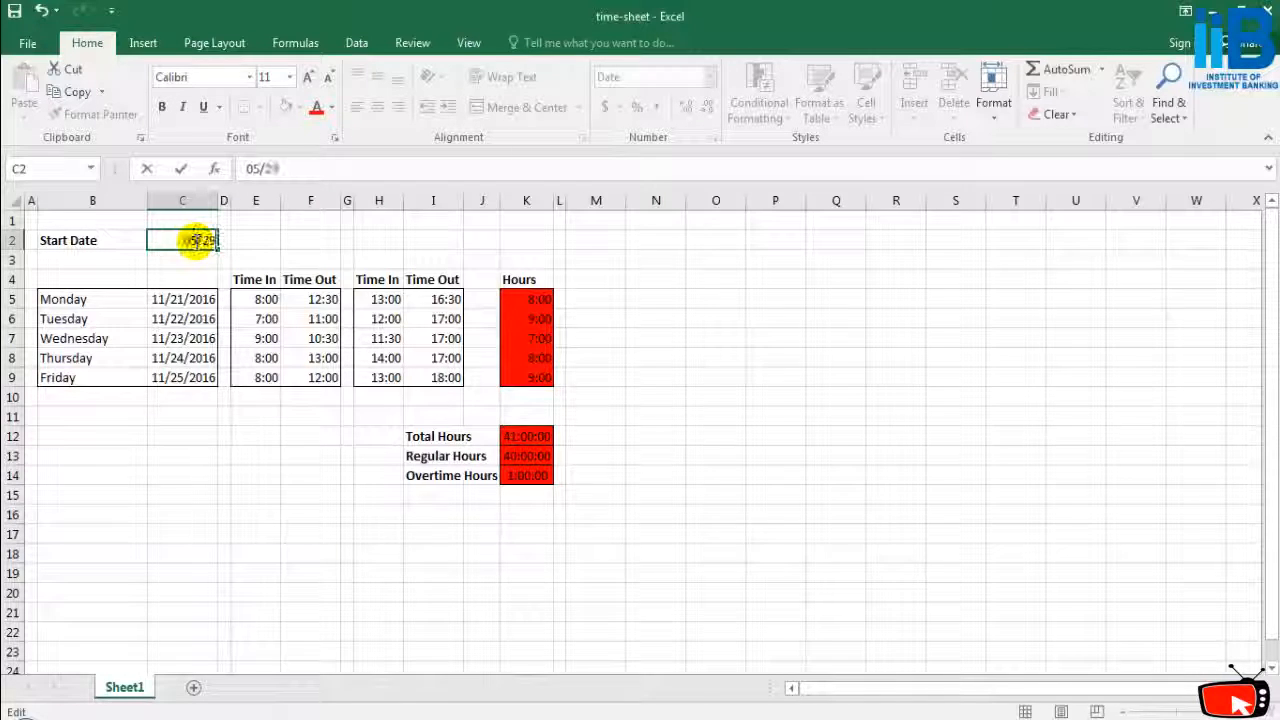
key("Return")
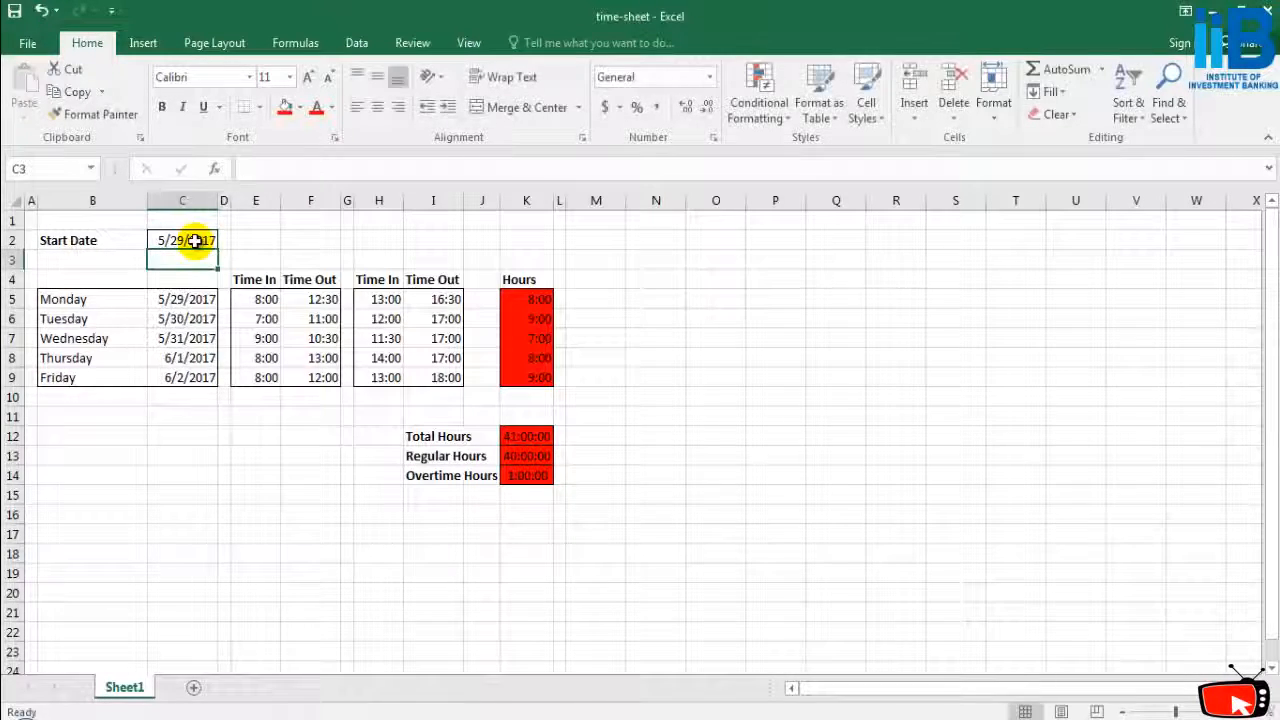
Examine the formulas behind the daily dates in C5:C9 and the weekday names in column B.
left_click(193, 303)
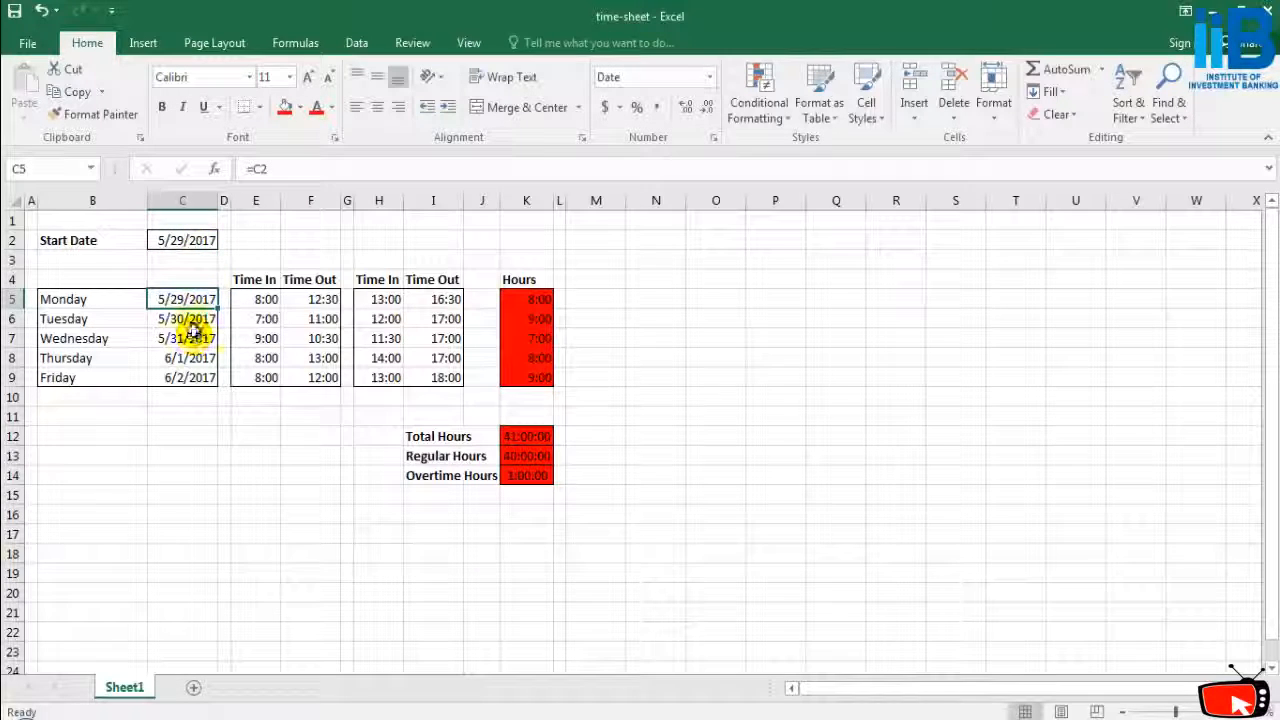
left_click(193, 331)
left_click(200, 357)
left_click(88, 305)
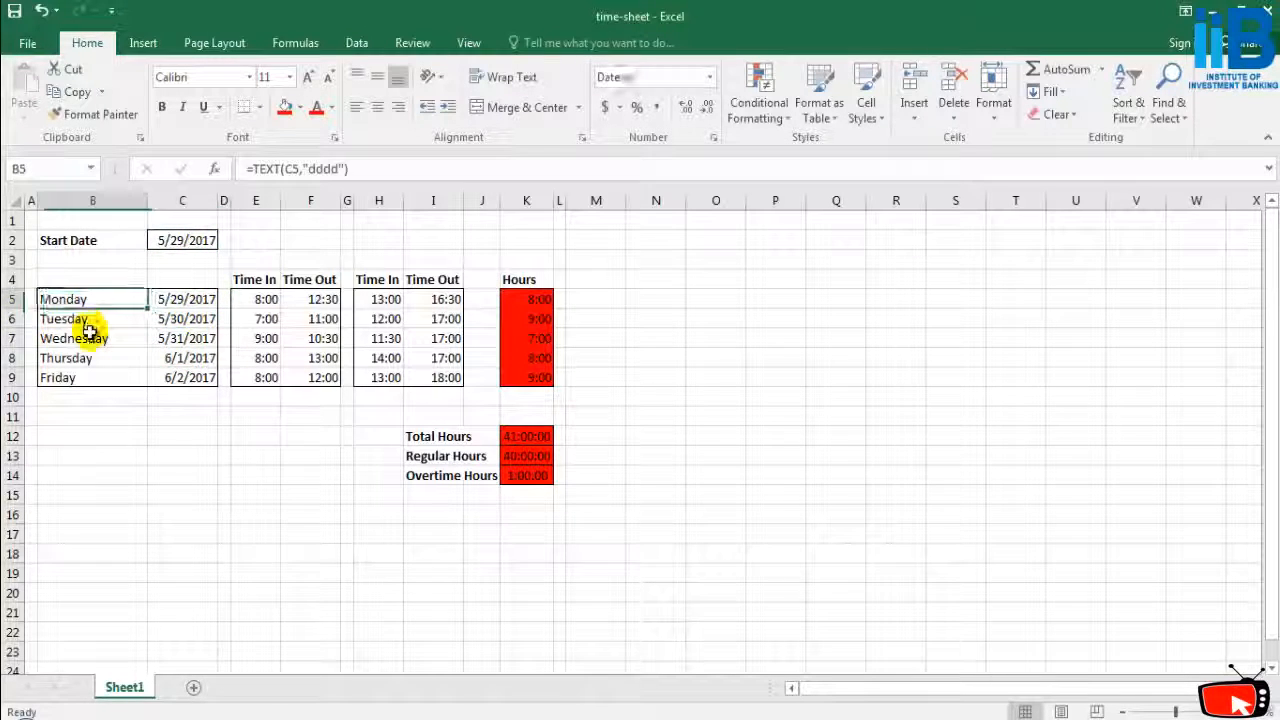
left_click(199, 296)
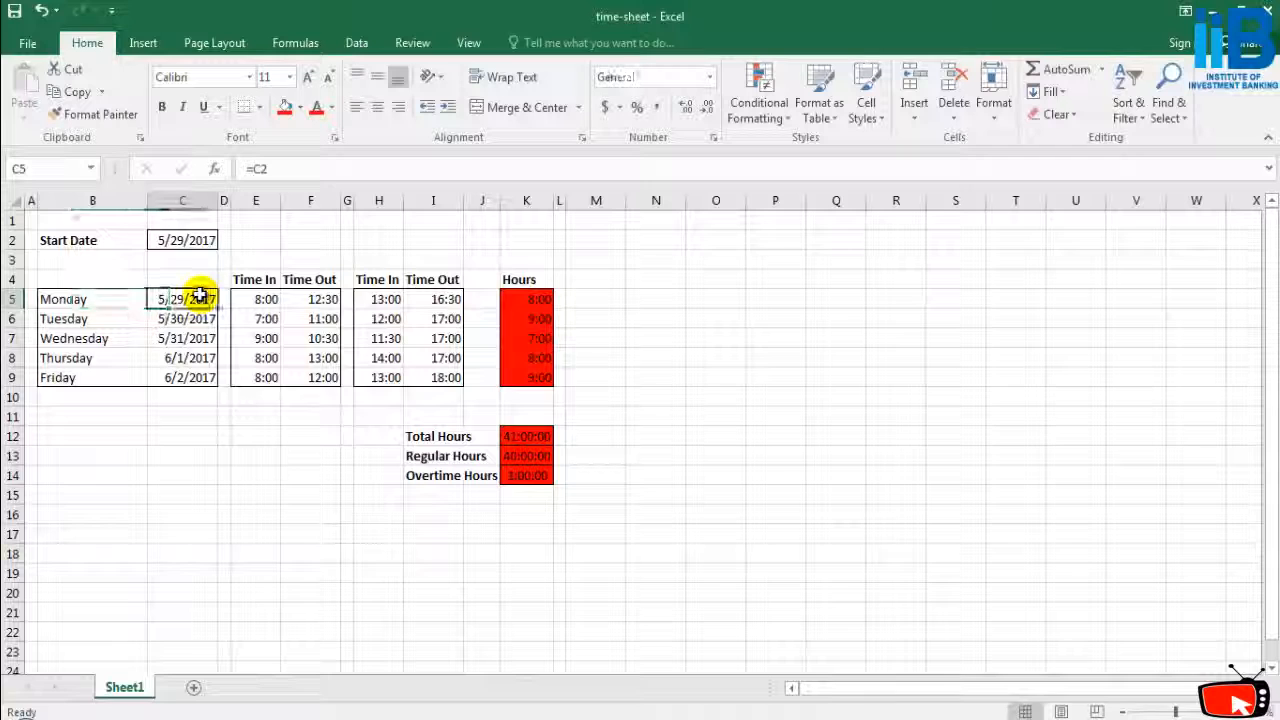
left_click(190, 318)
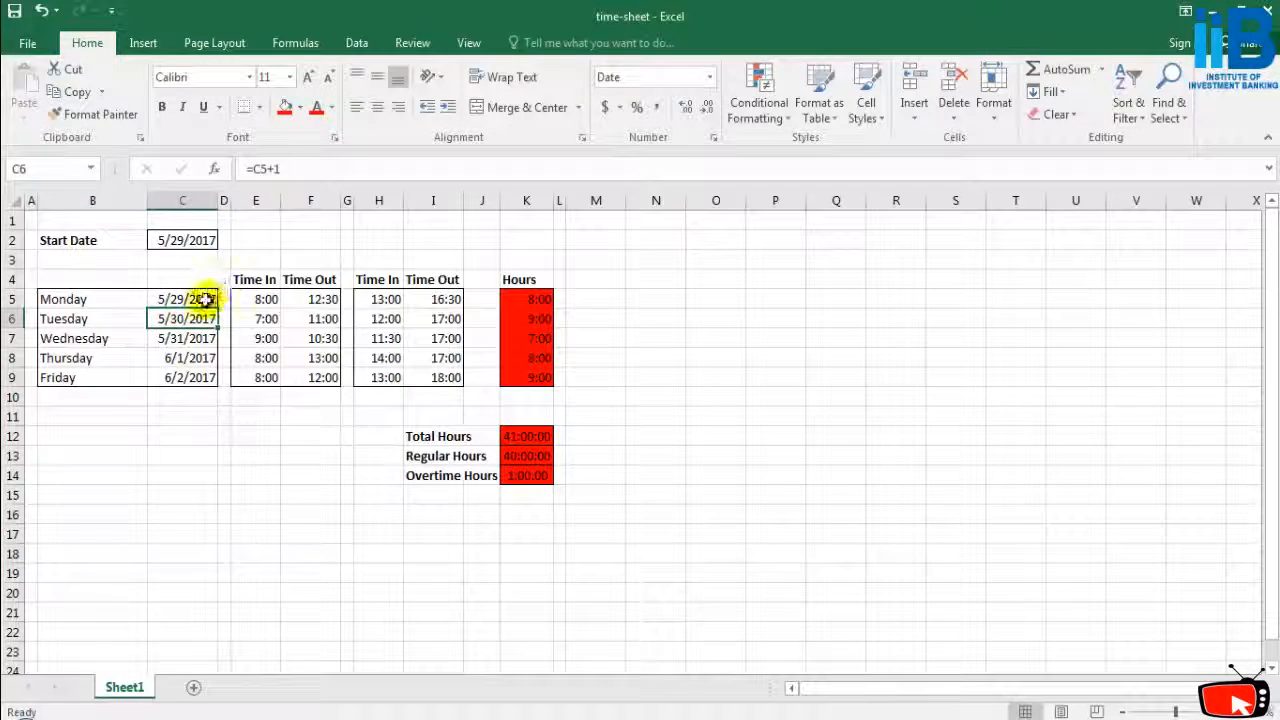
left_click(192, 300)
left_click(190, 318)
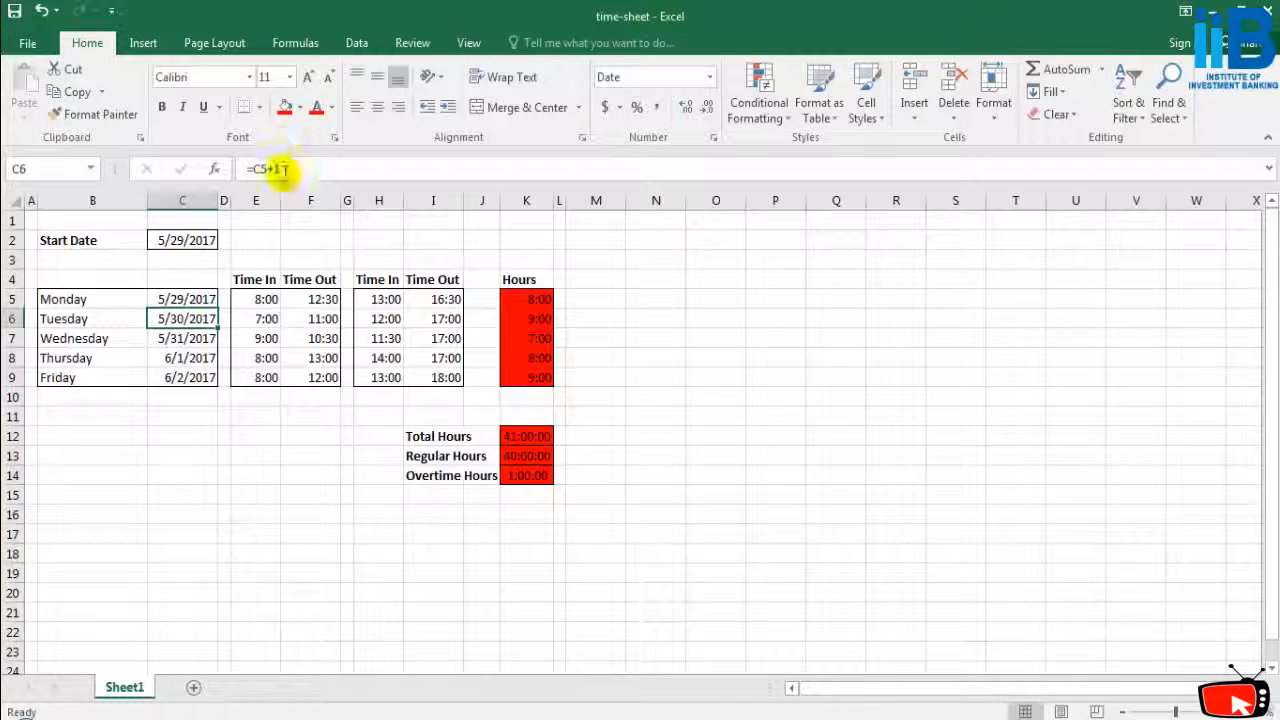
left_click(200, 337)
left_click(198, 360)
left_click(200, 378)
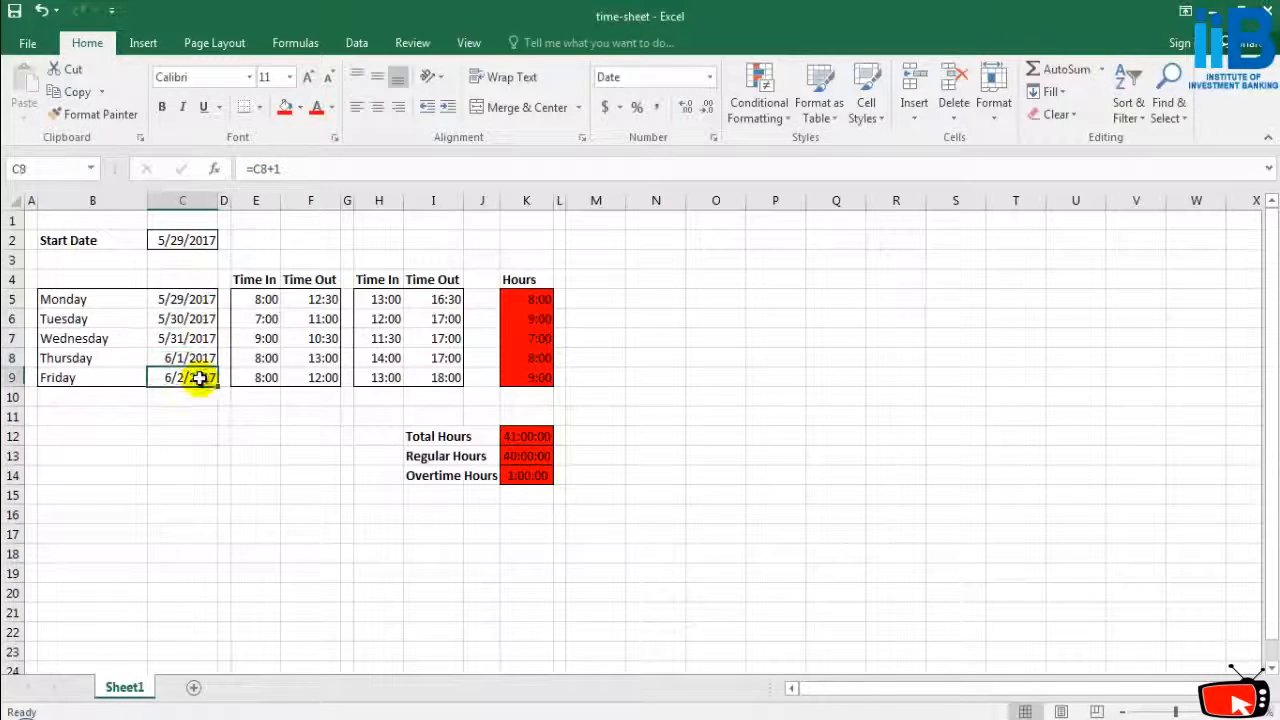
left_click(105, 315)
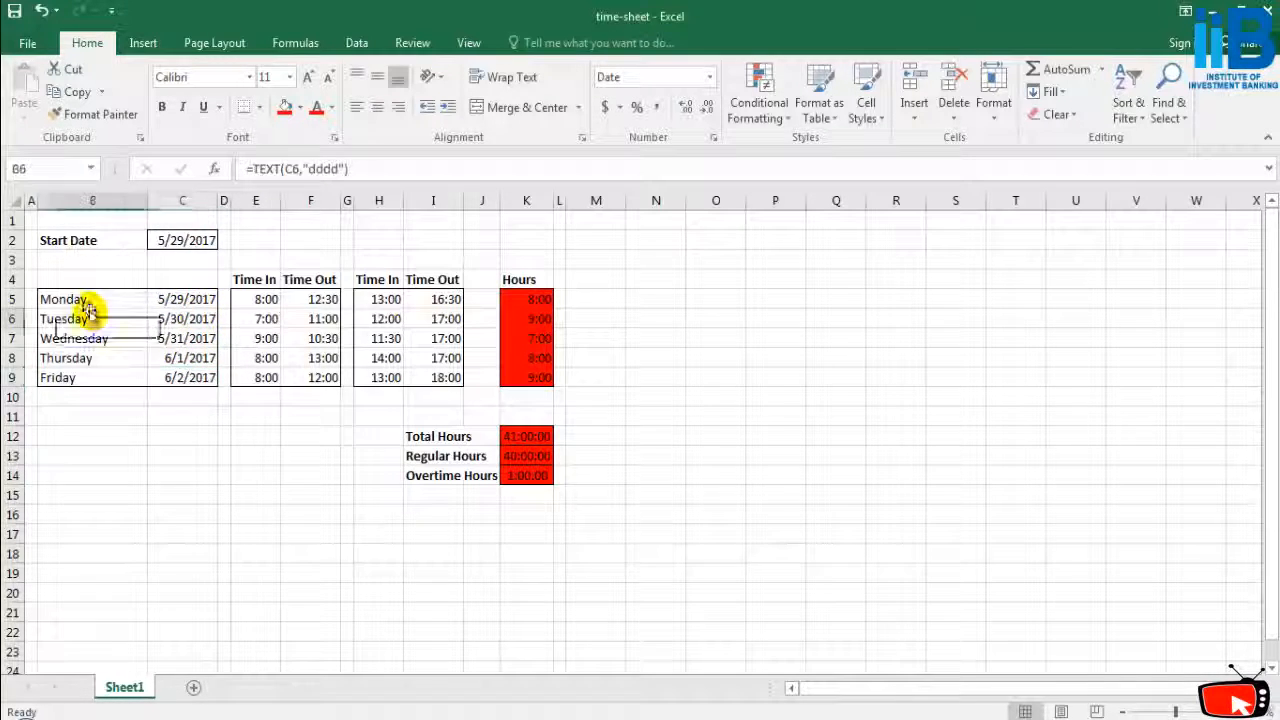
Re-enter Monday's weekday formula in cell B5 as =TEXT(C5,"dddd").
left_click(92, 298)
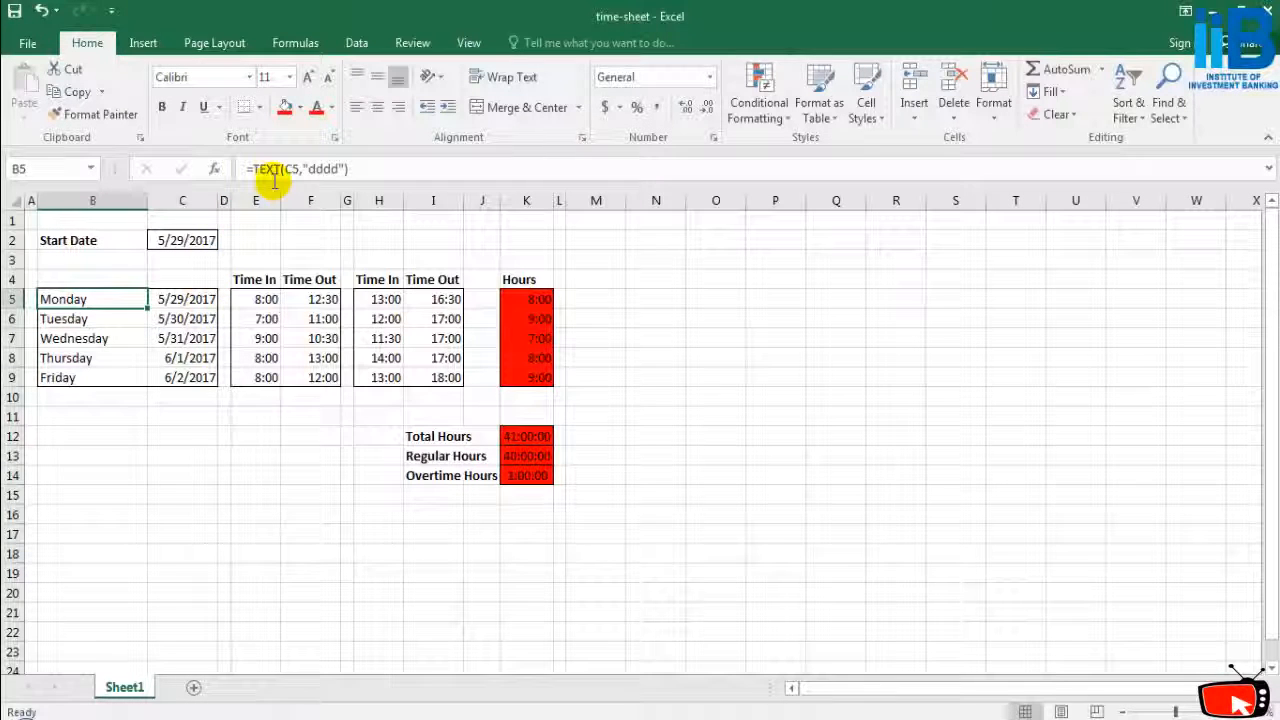
left_click(197, 302)
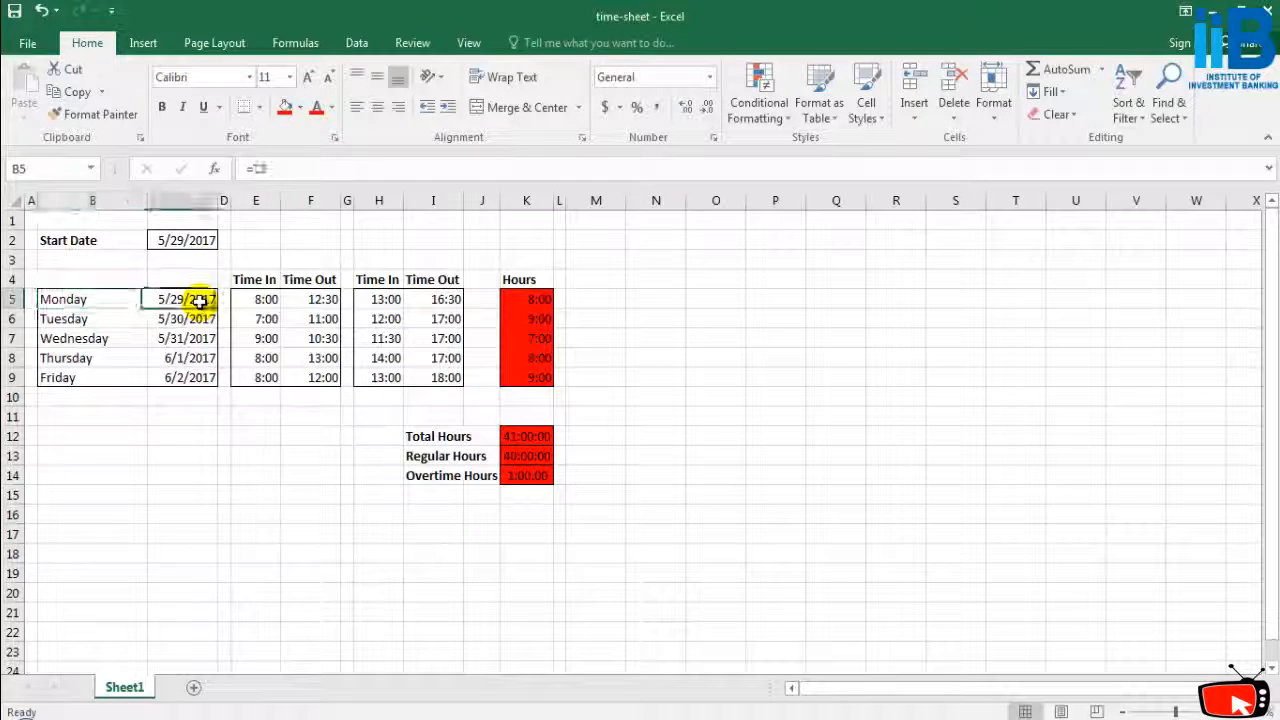
left_click(100, 300)
left_click(102, 318)
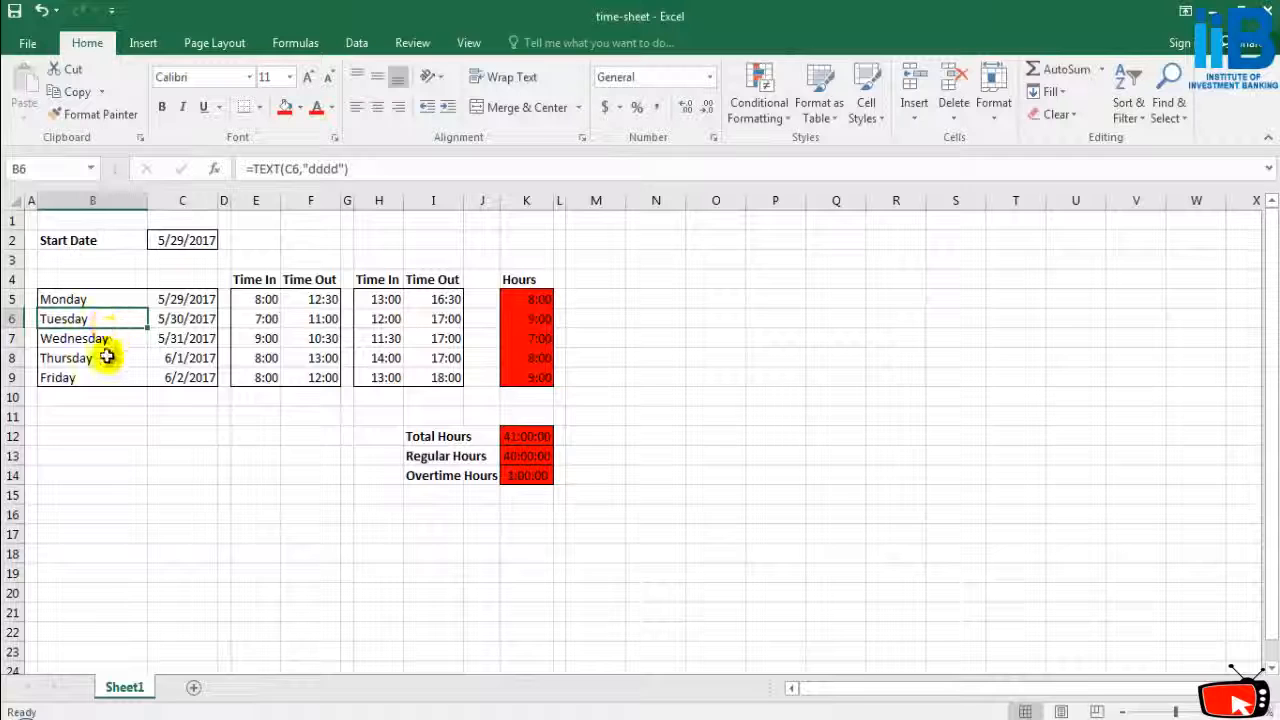
left_click(103, 358)
left_click(102, 300)
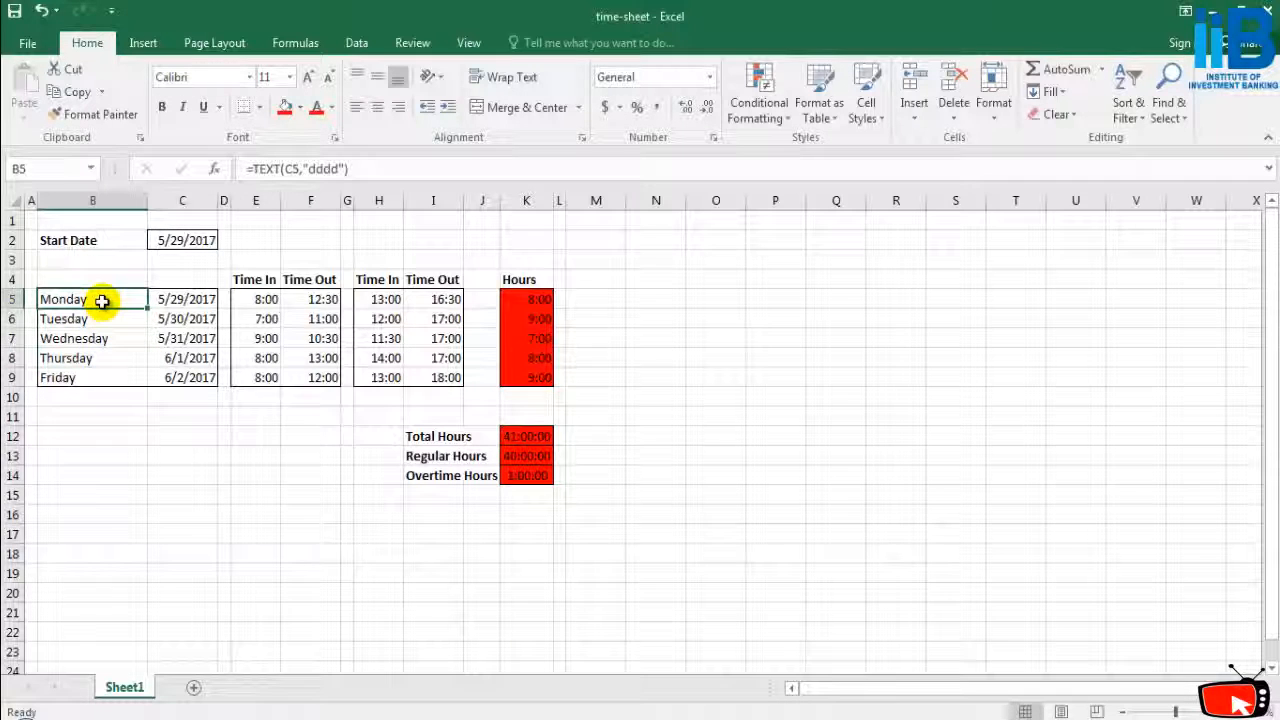
double_click(102, 300)
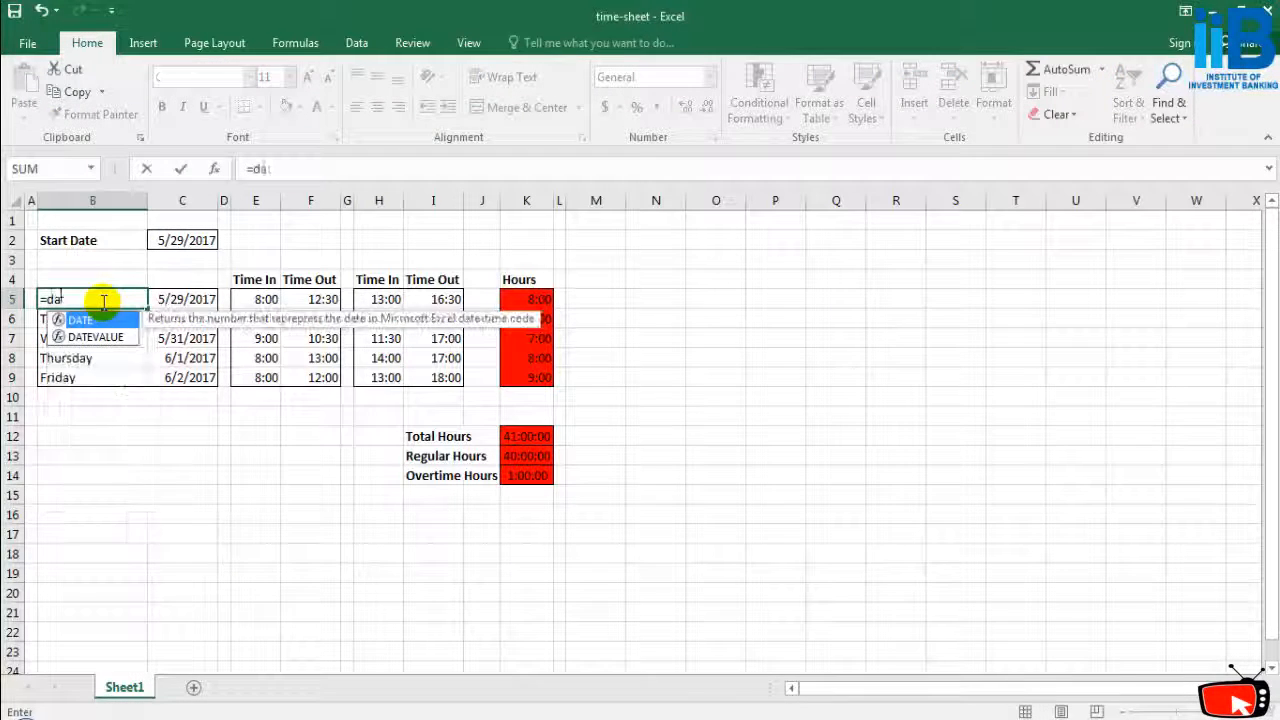
key("BackSpace")
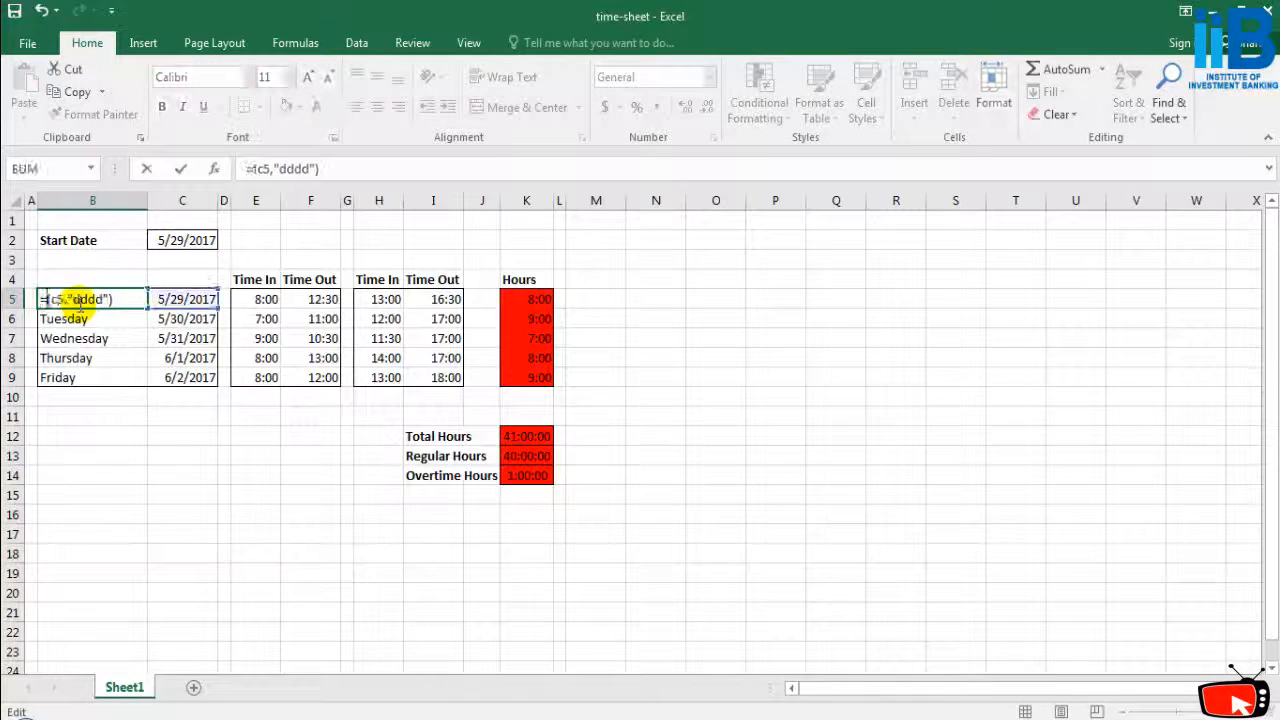
type("ext")
key("Return")
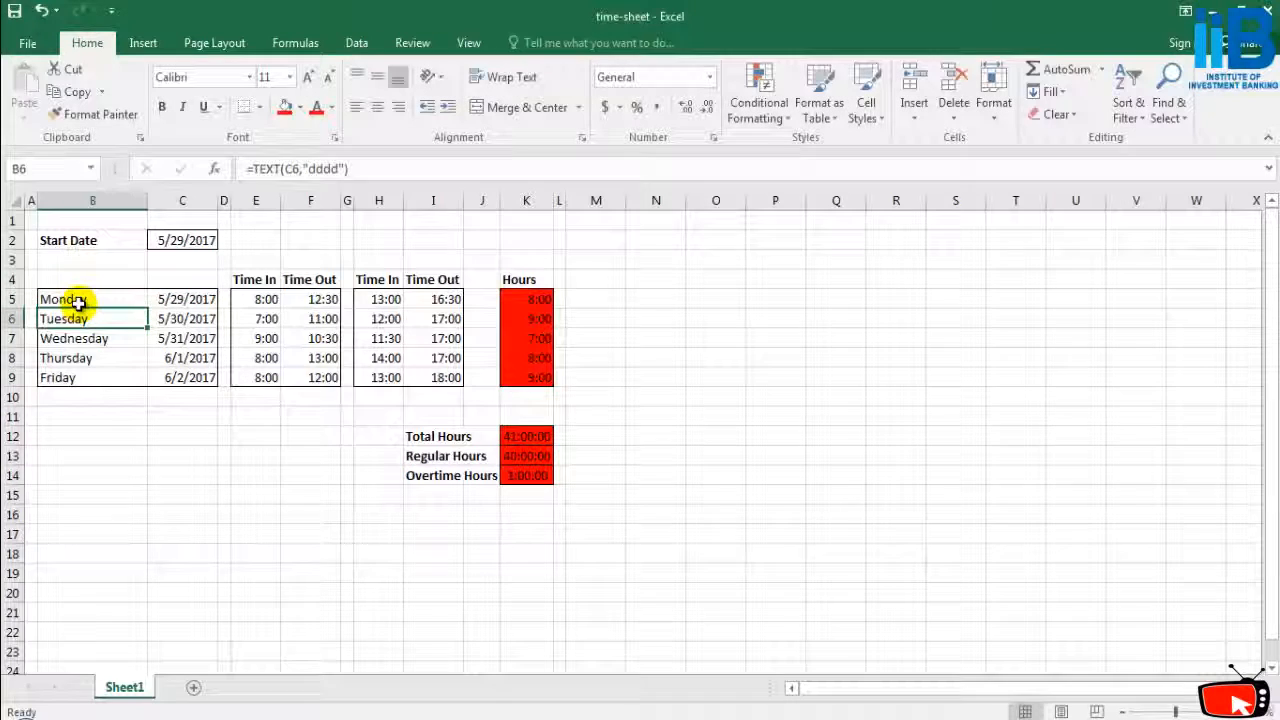
left_click(84, 359)
left_click(103, 337)
Review the daily Time In and Time Out entries and how Monday's Hours formula in K5 uses them.
left_click(257, 304)
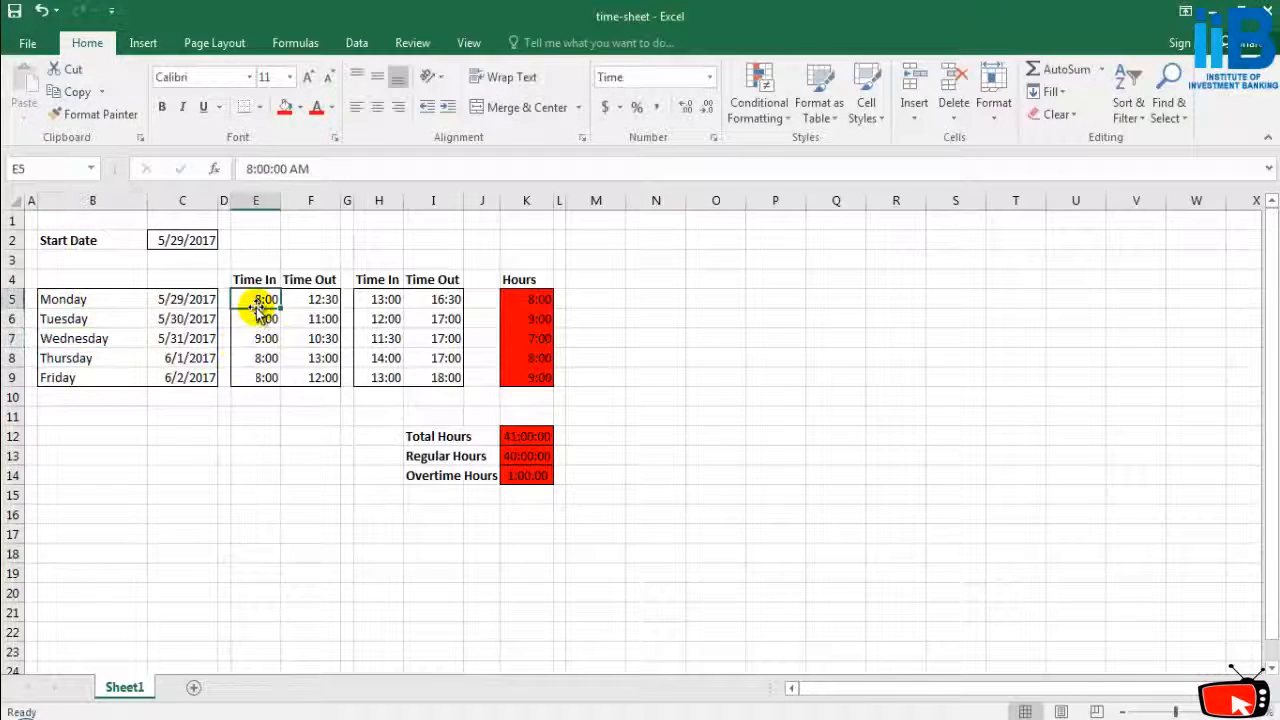
left_click(262, 318)
left_click(266, 358)
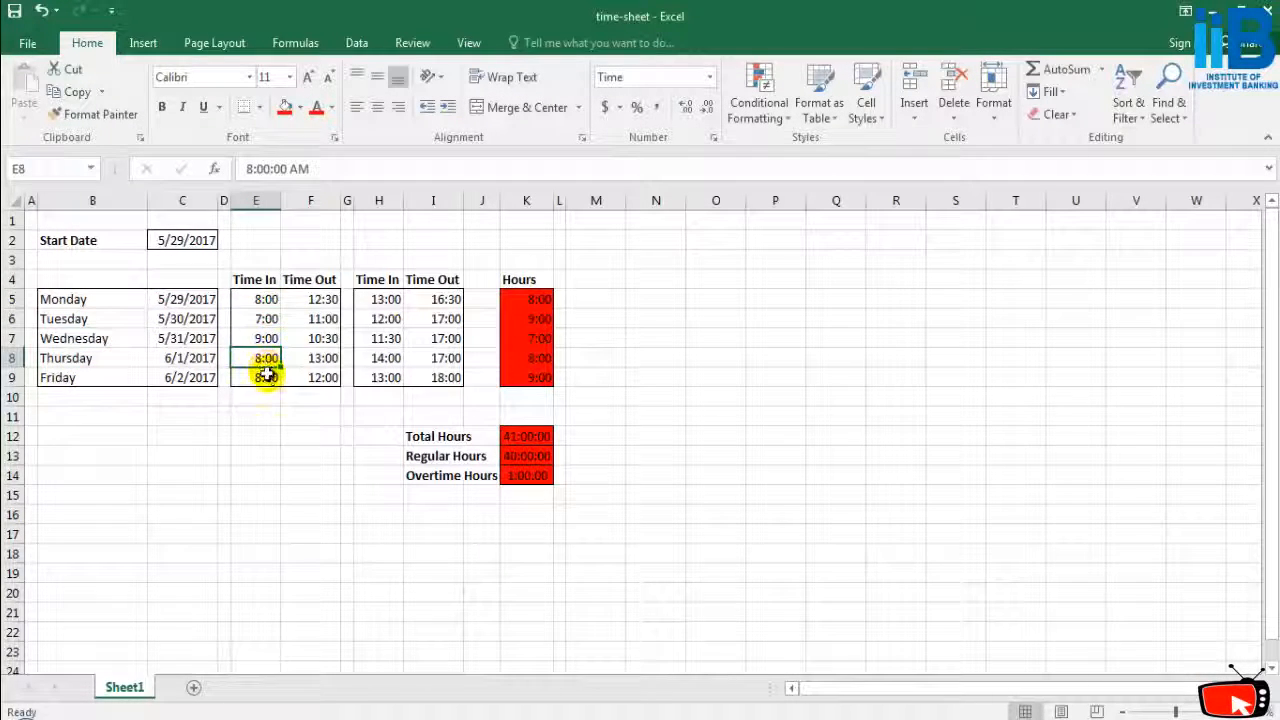
left_click(267, 376)
left_click(318, 320)
left_click(382, 316)
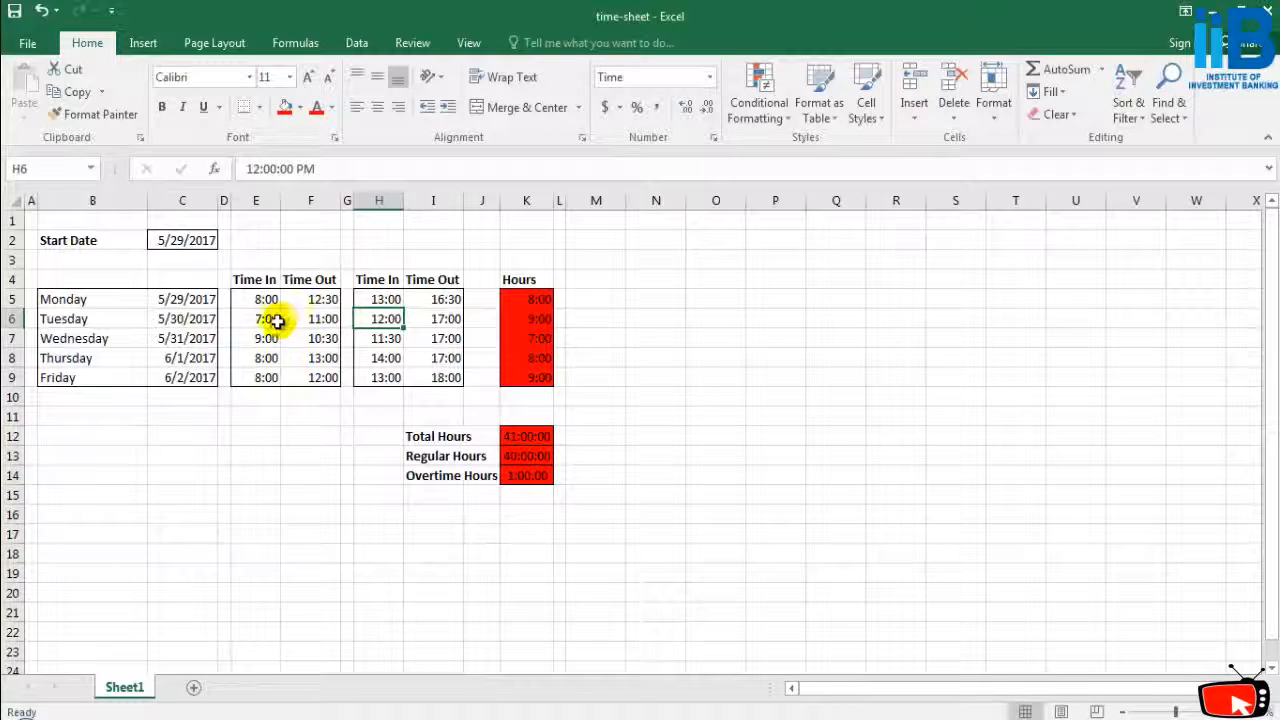
left_click(276, 320)
left_click(382, 300)
left_click(385, 358)
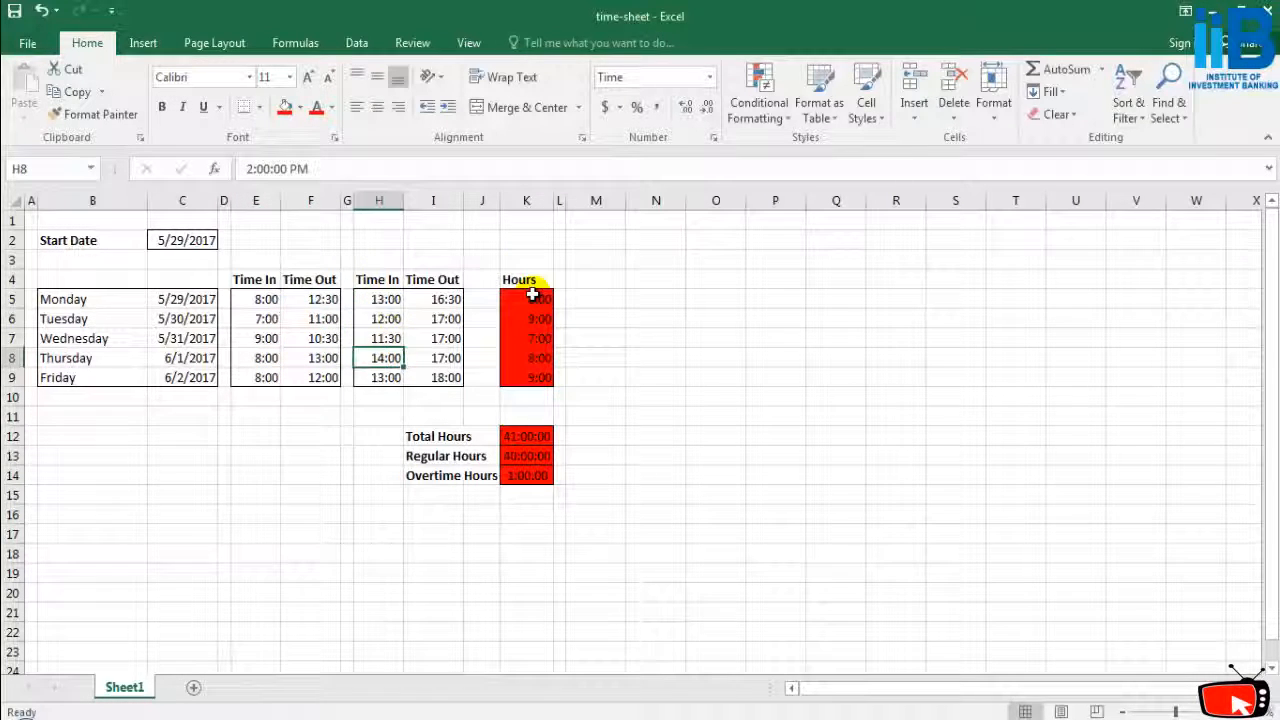
left_click(532, 295)
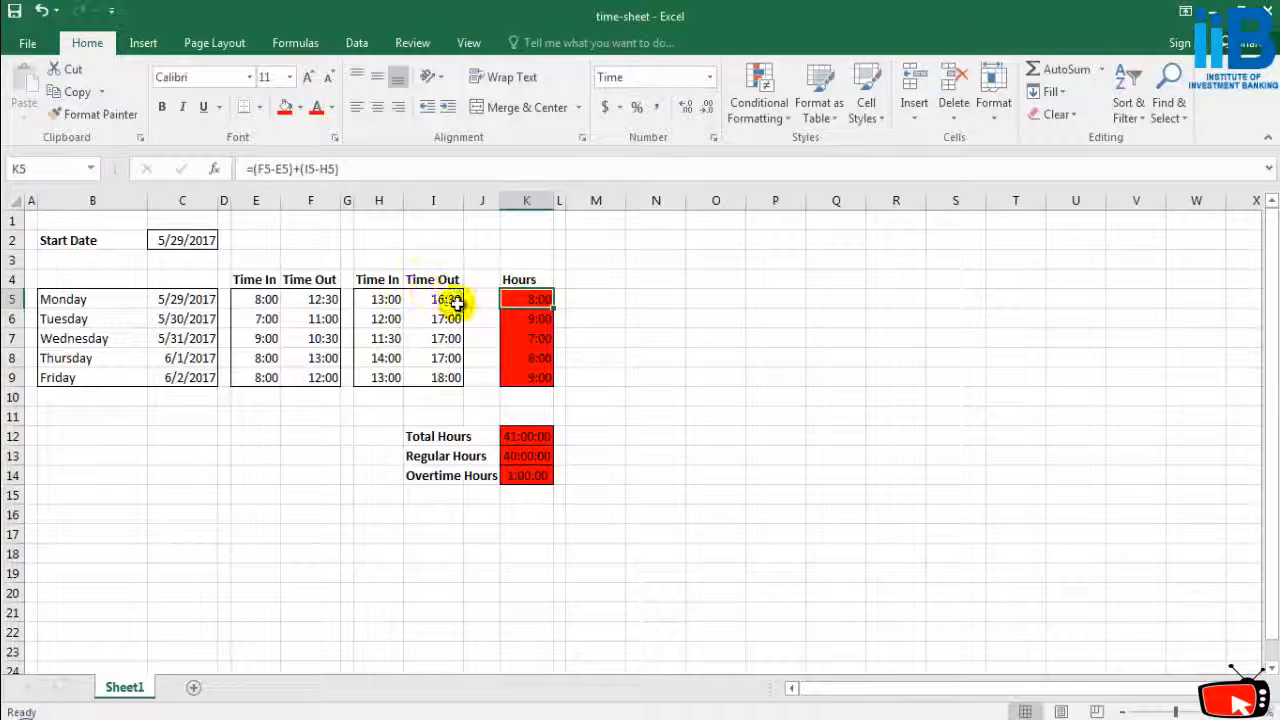
left_click(318, 300)
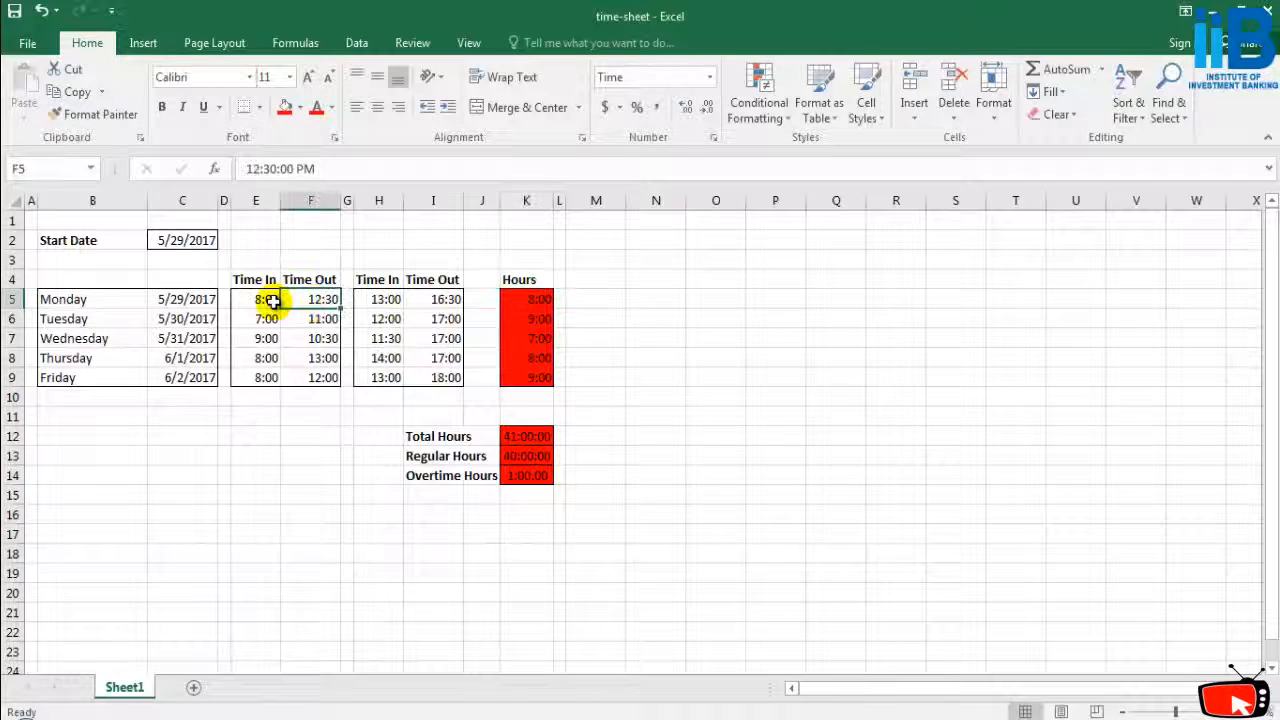
left_click(268, 299)
left_click(446, 299)
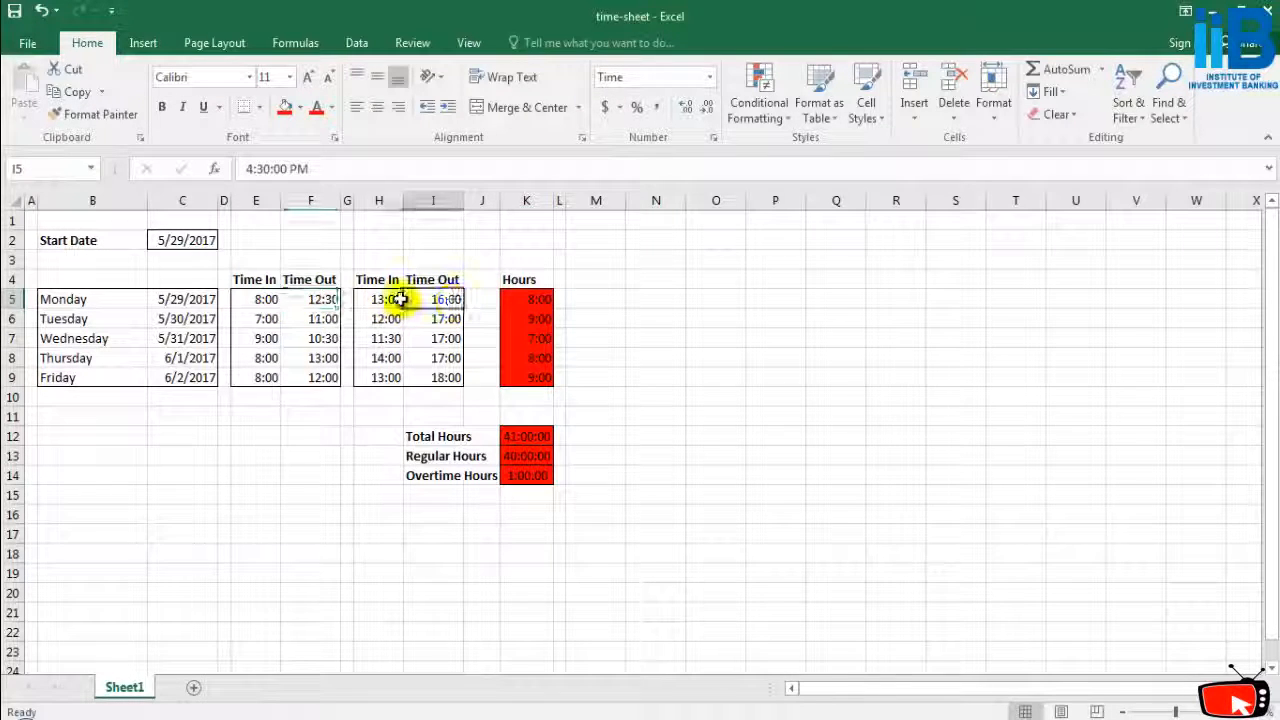
left_click(384, 299)
Fill Monday's Hours formula =(F5-E5)+(I5-H5) from cell K5 down through K9.
left_click(535, 300)
left_click(543, 324)
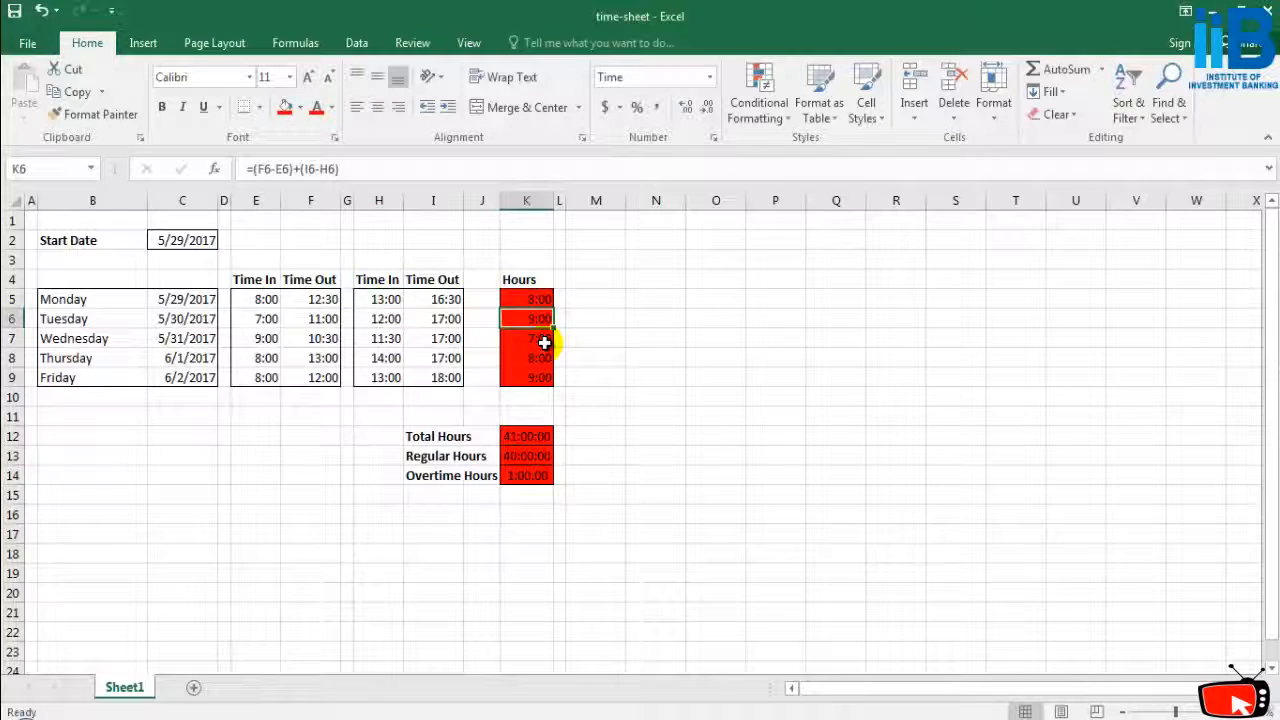
left_click(543, 341)
left_click(543, 359)
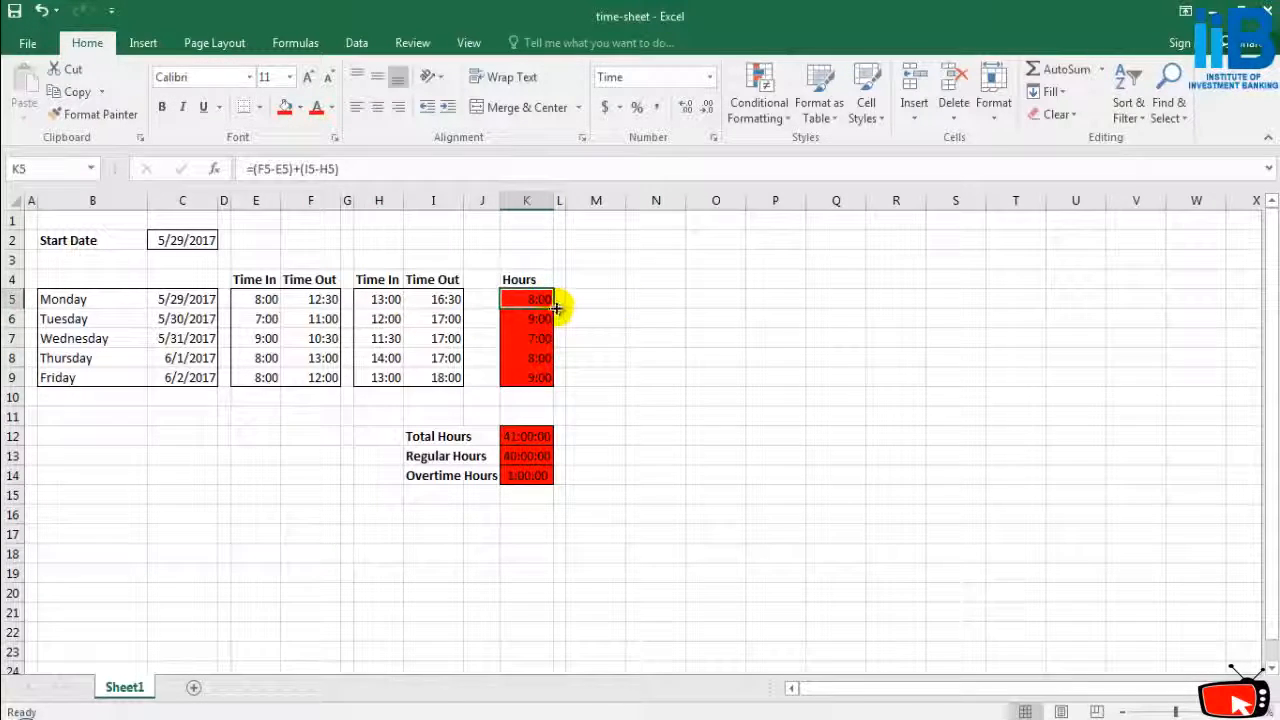
left_click_drag(554, 310, 554, 388)
left_click(697, 351)
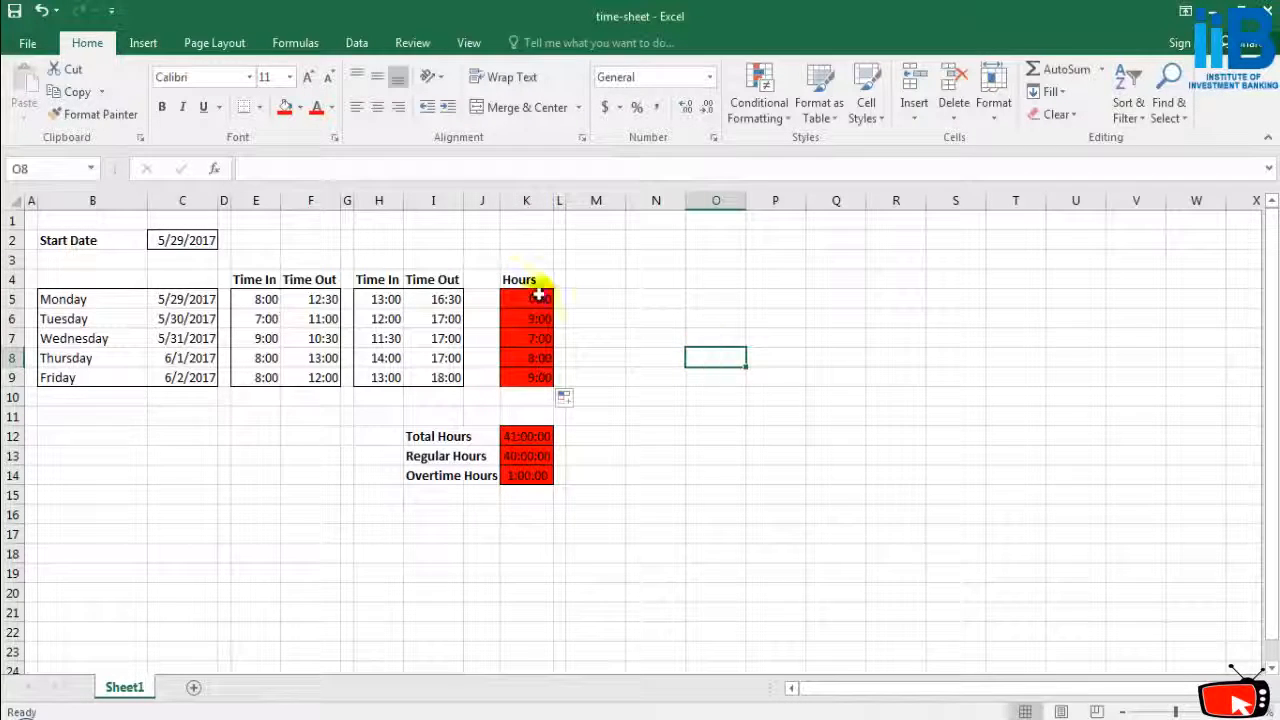
Examine the contents of the Total, Regular and Overtime Hours cells K12:K14, including the arguments of the overtime IF formula.
left_click(537, 436)
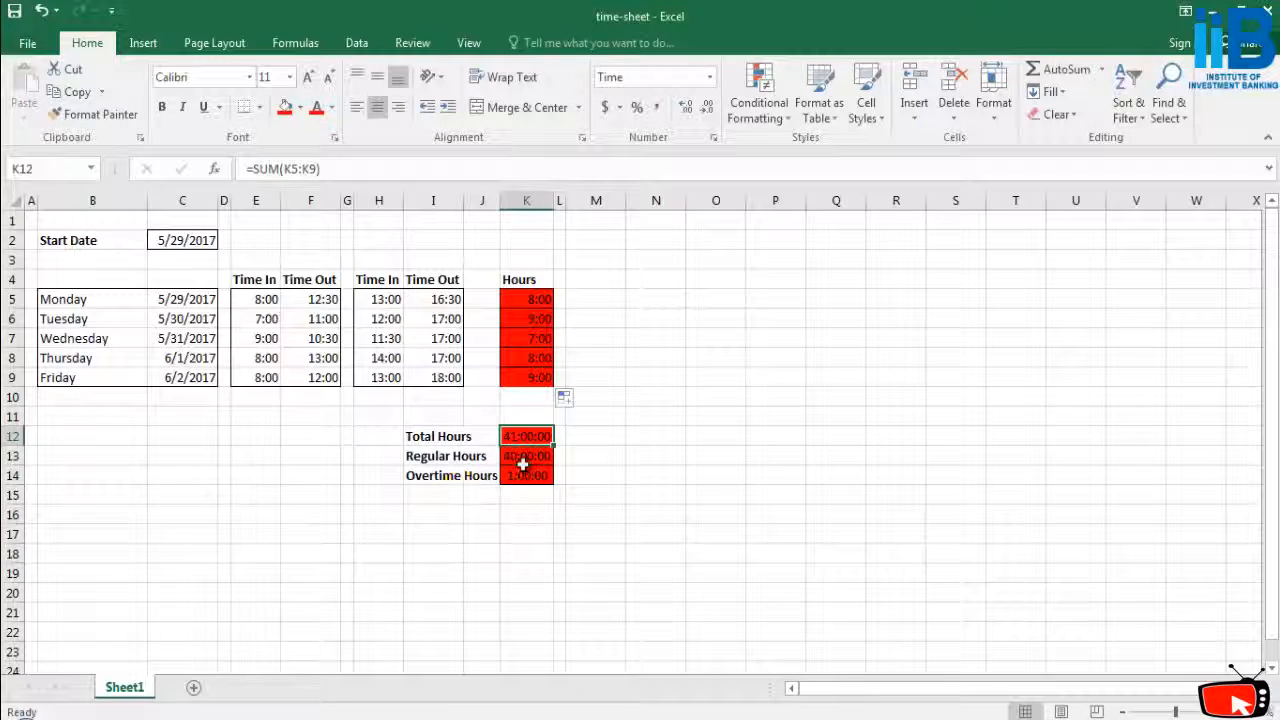
left_click(522, 460)
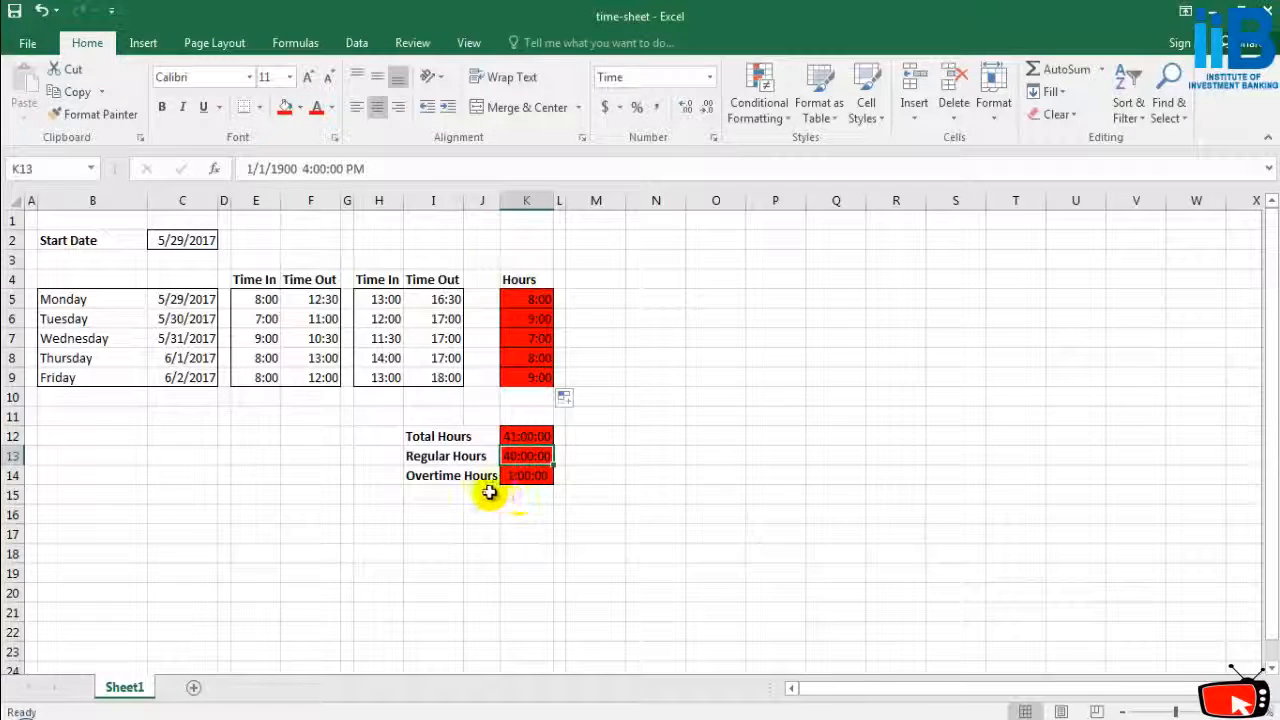
left_click(500, 480)
left_click(517, 480)
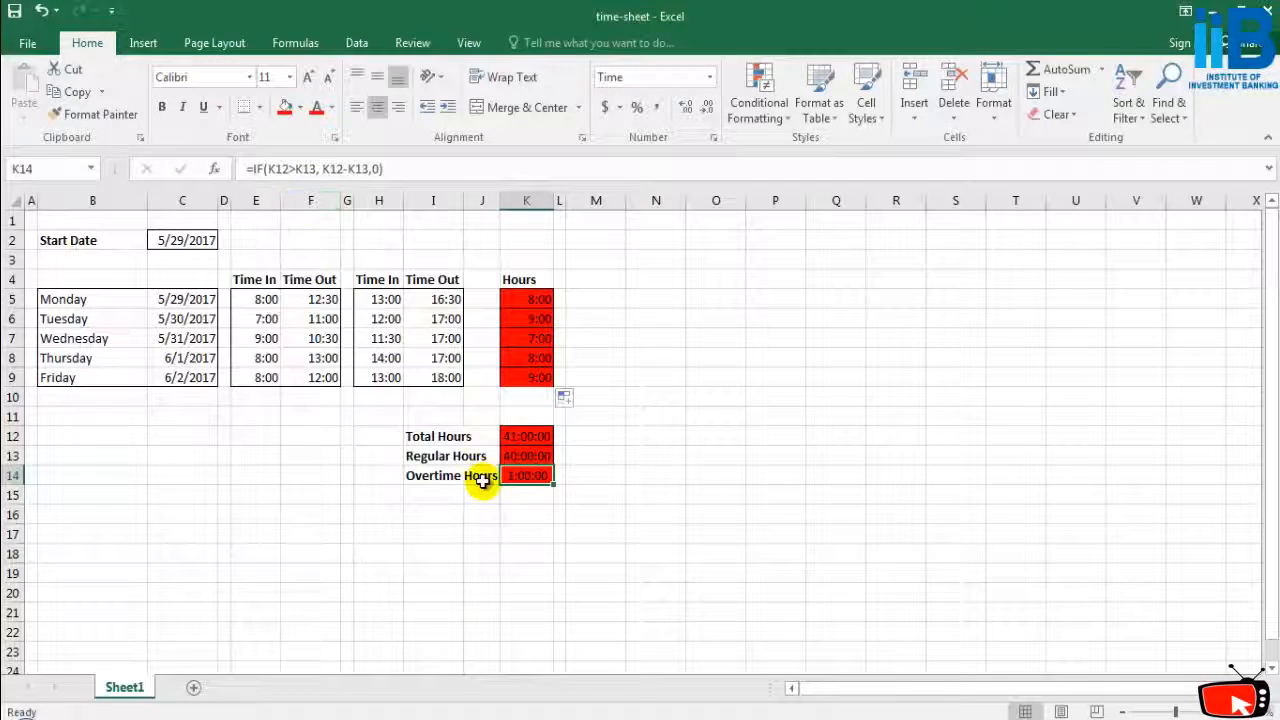
left_click(533, 457)
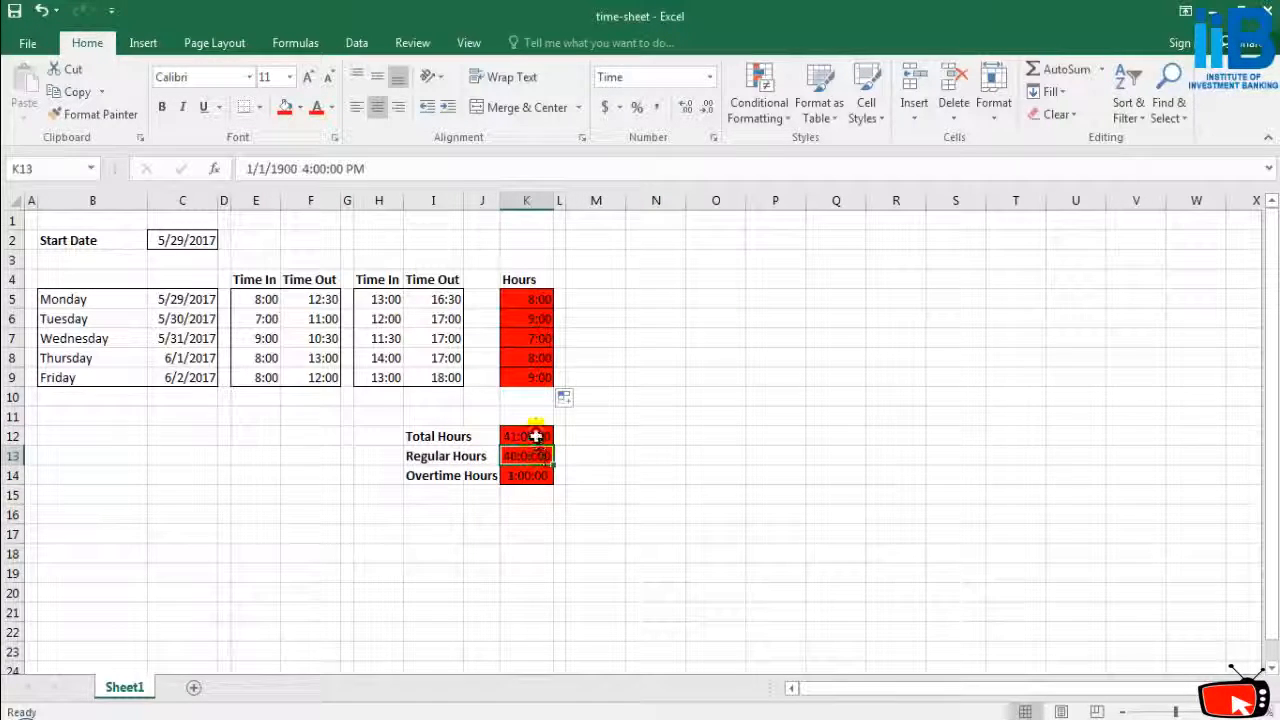
left_click(536, 436)
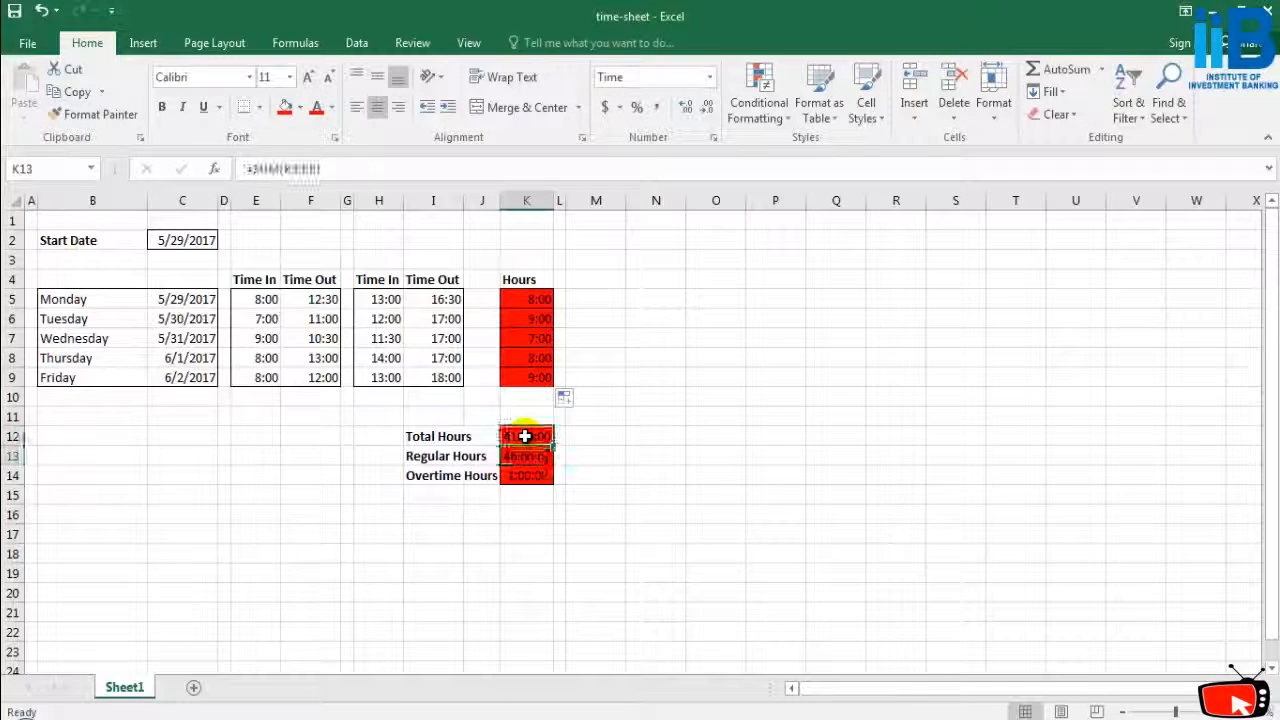
left_click(528, 493)
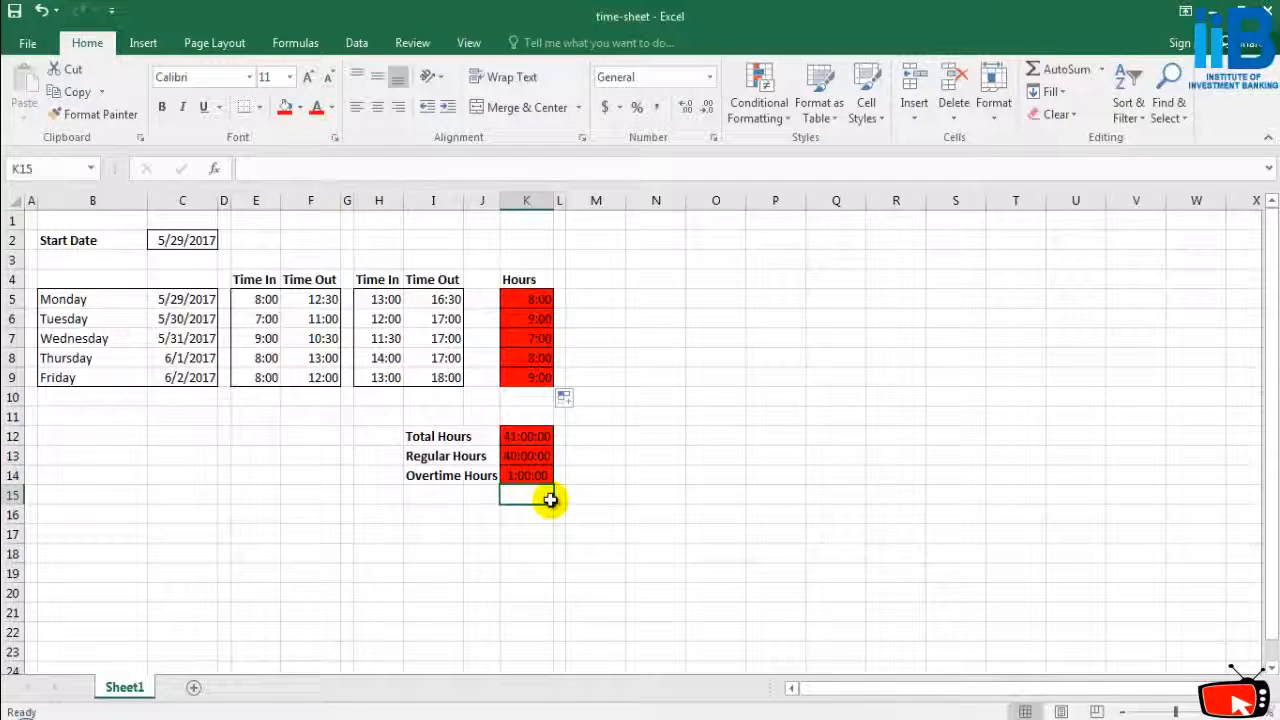
left_click(532, 474)
left_click(372, 168)
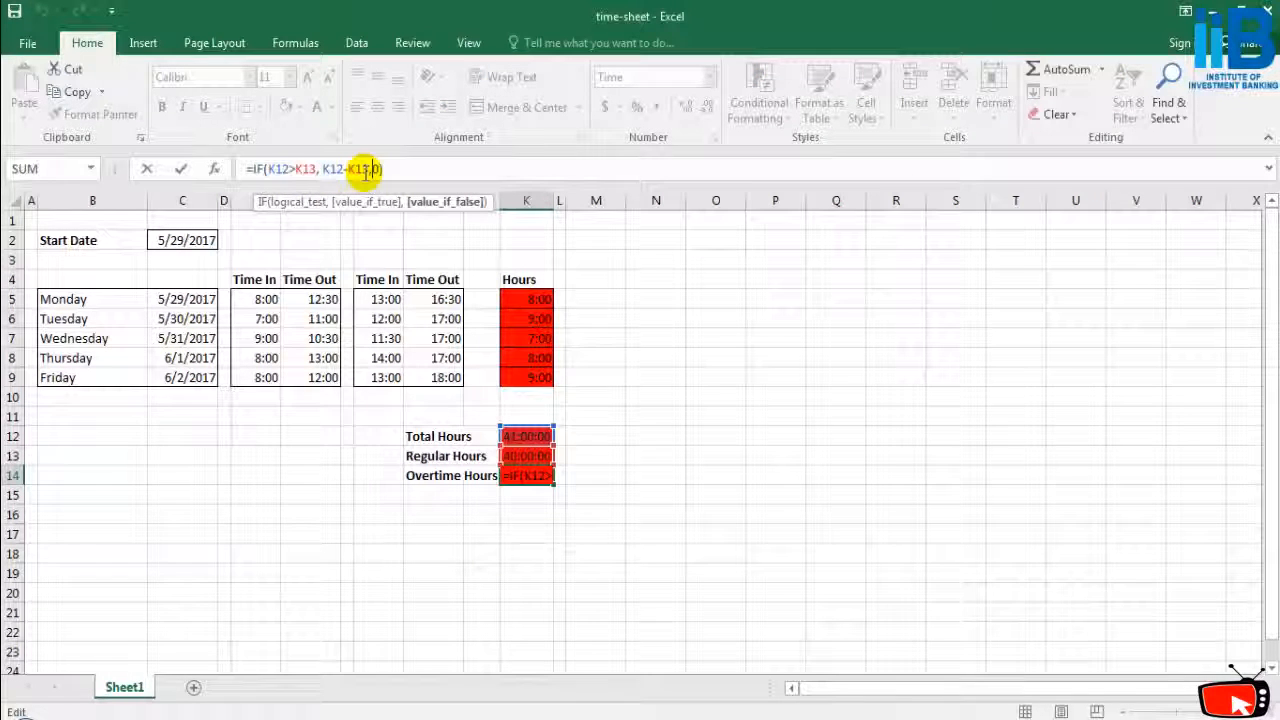
left_click(611, 430)
key("Escape")
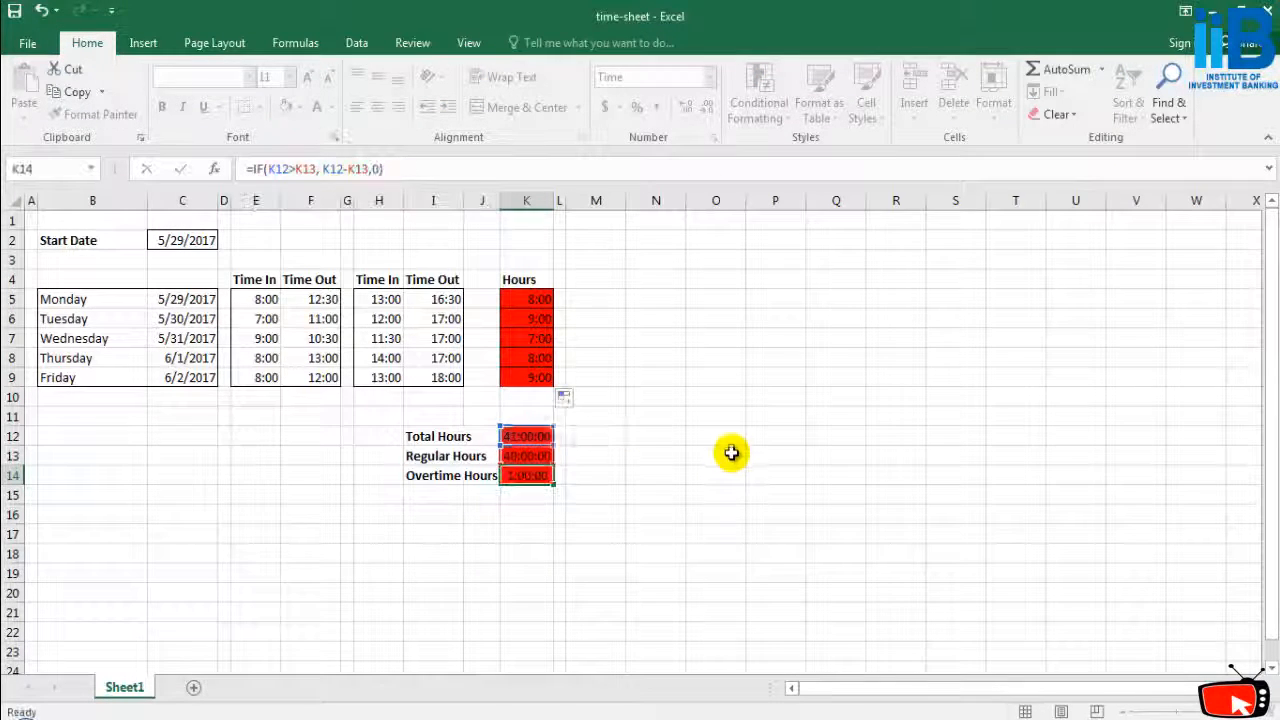
left_click(410, 533)
scroll(417, 451, "down", 1)
scroll(415, 450, "up", 1)
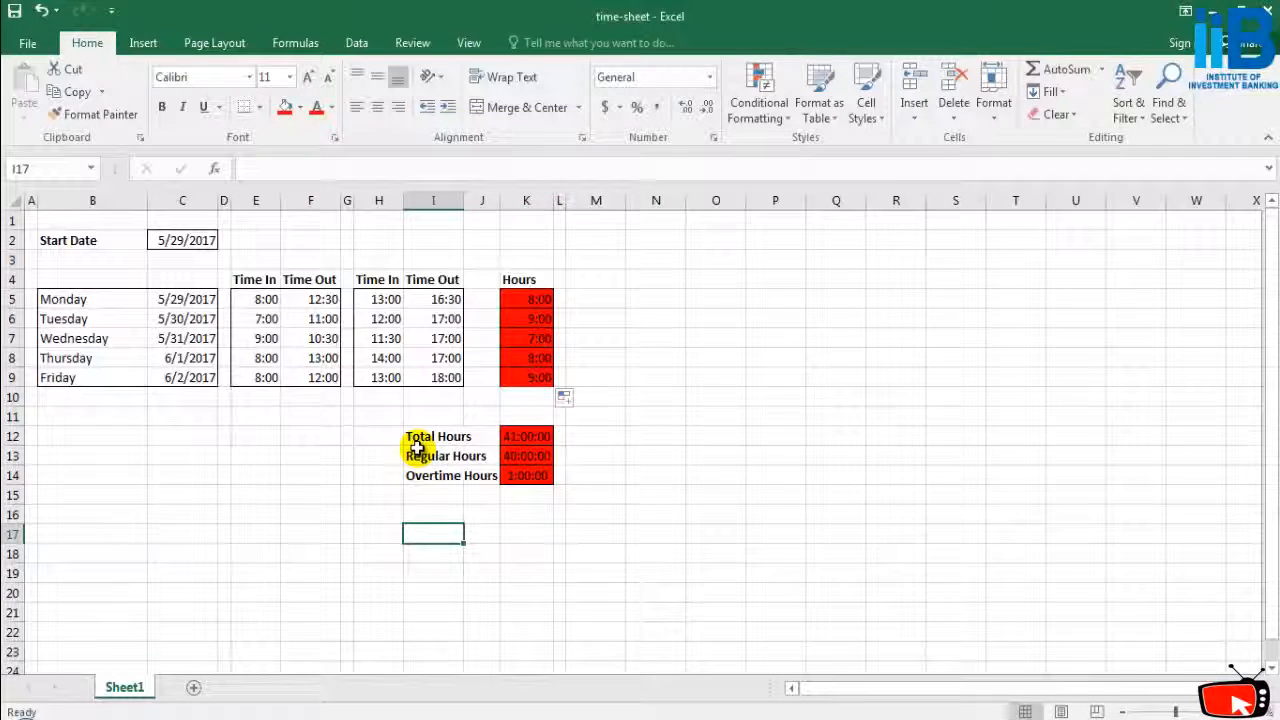
left_click(655, 436)
left_click(655, 533)
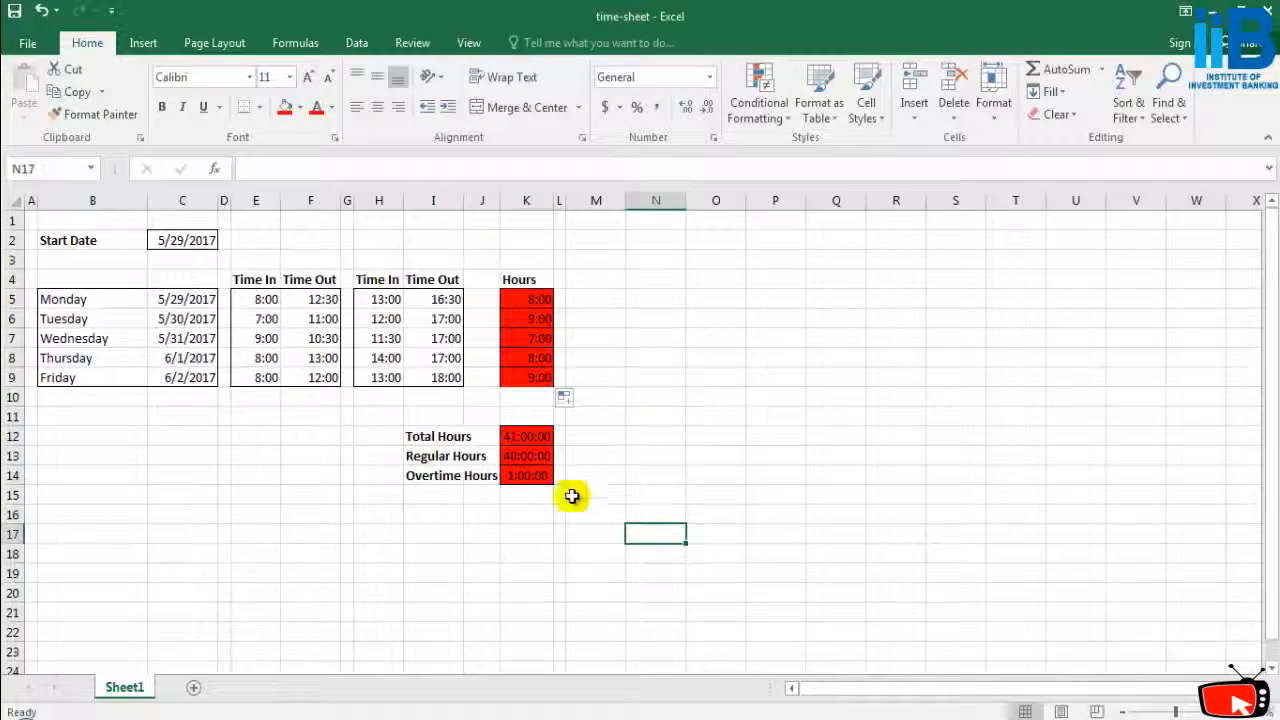
Recheck the weekday, date, time and hours cells across the time sheet, including the regular and overtime cells.
left_click(146, 293)
left_click(200, 360)
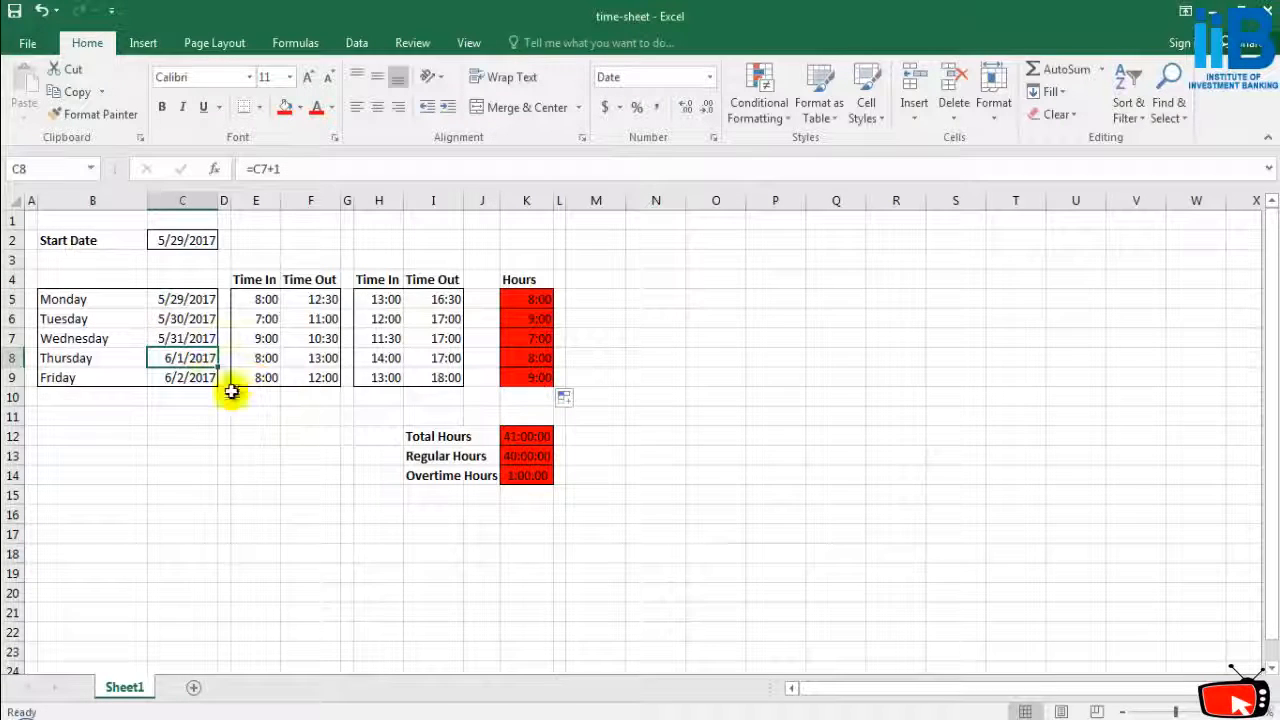
left_click(128, 296)
left_click(178, 298)
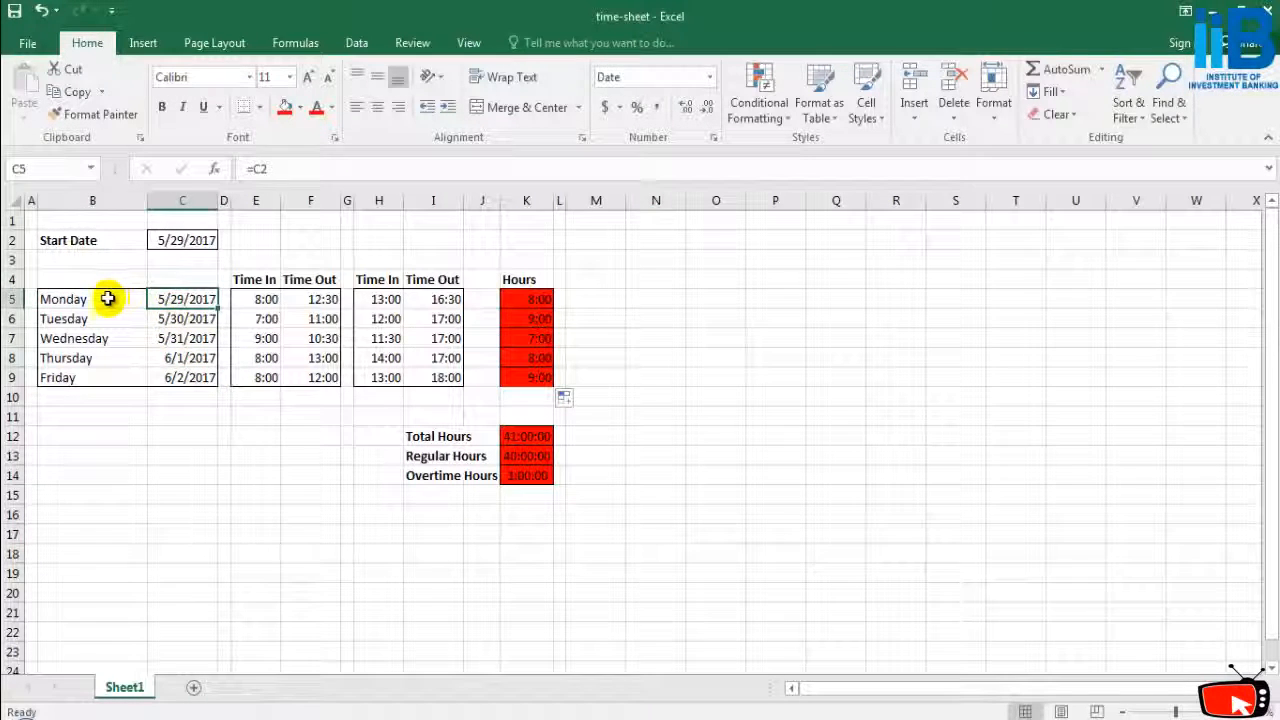
left_click(108, 298)
left_click(372, 356)
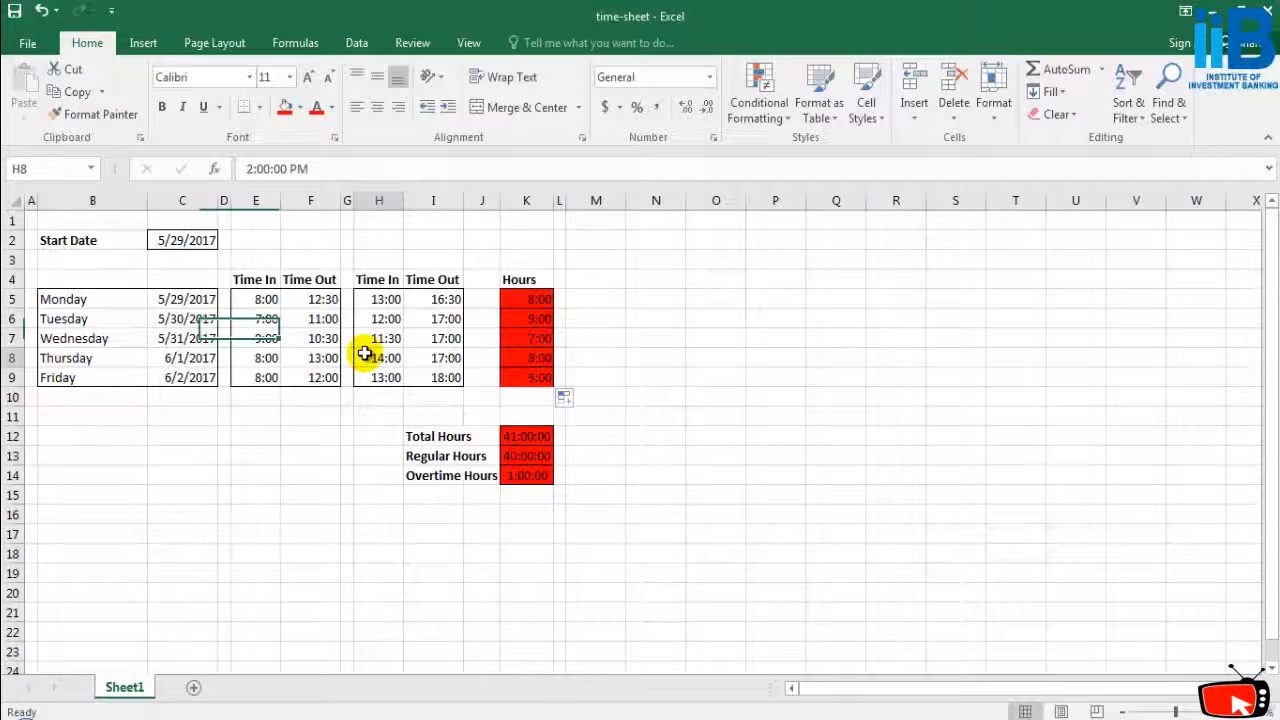
left_click(528, 477)
left_click(528, 456)
left_click(528, 338)
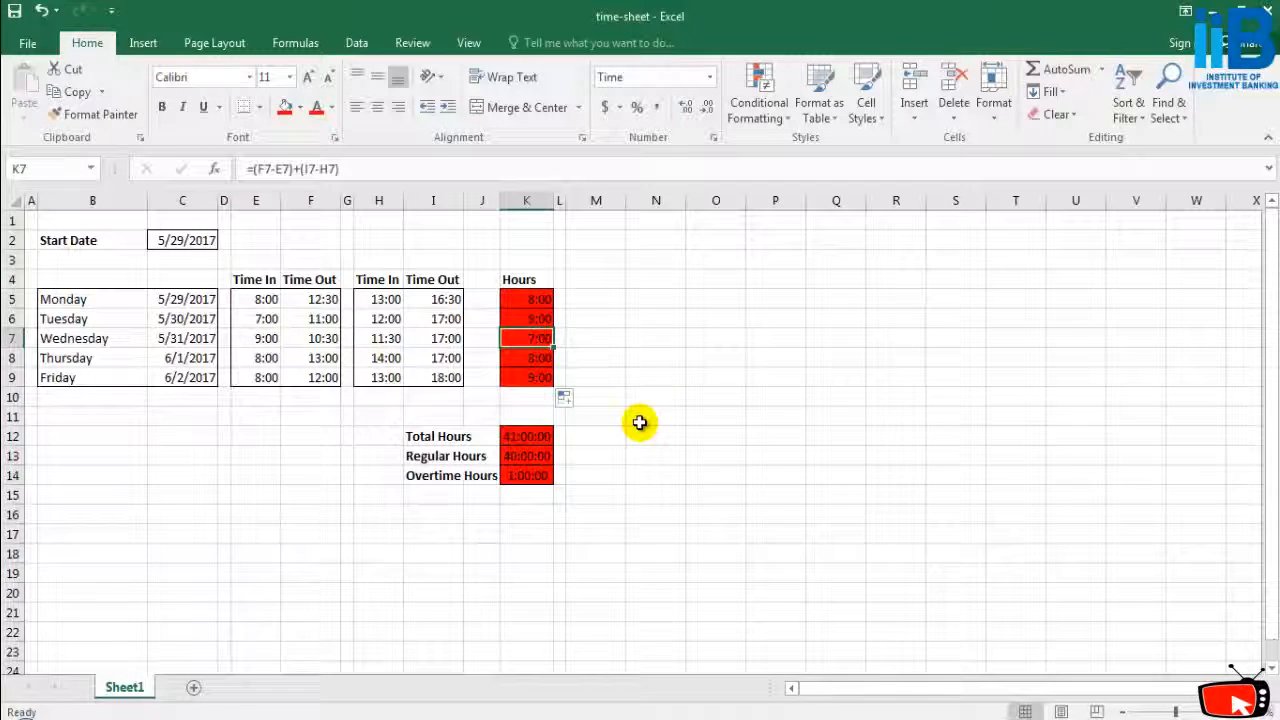
Enter the date 05/29/2017 in the empty cell N1.
left_click(829, 458)
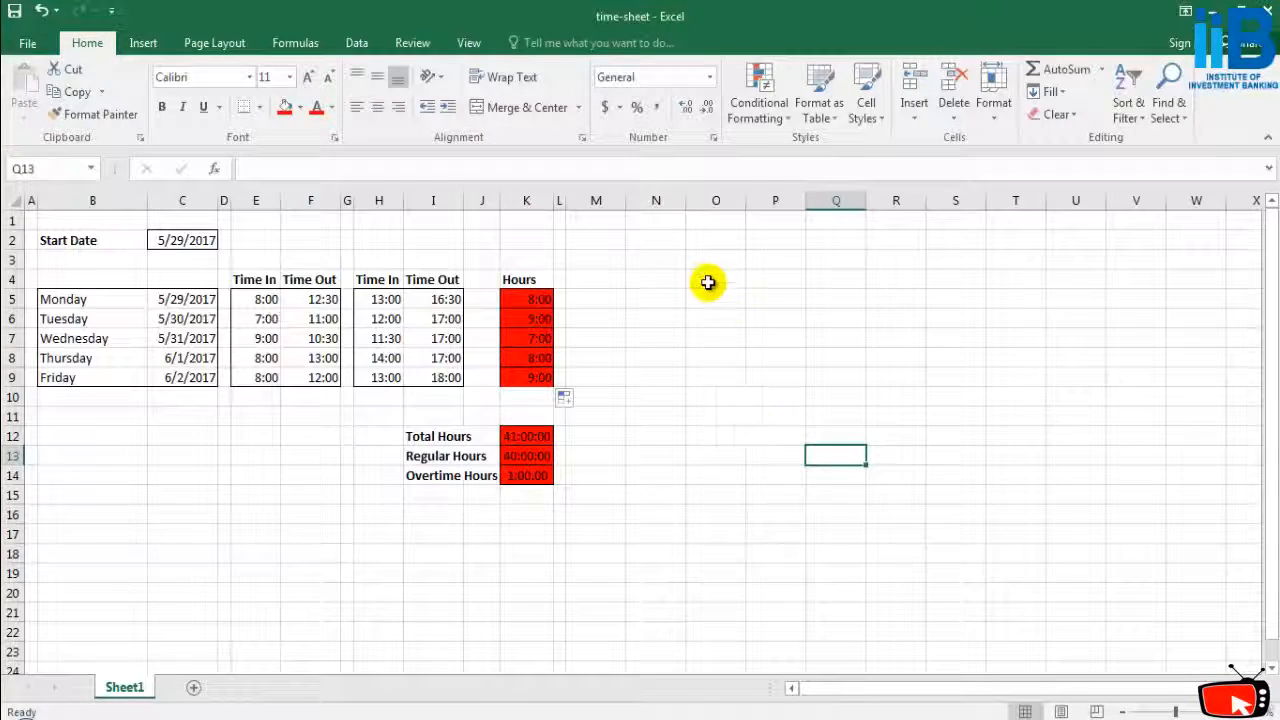
left_click(657, 219)
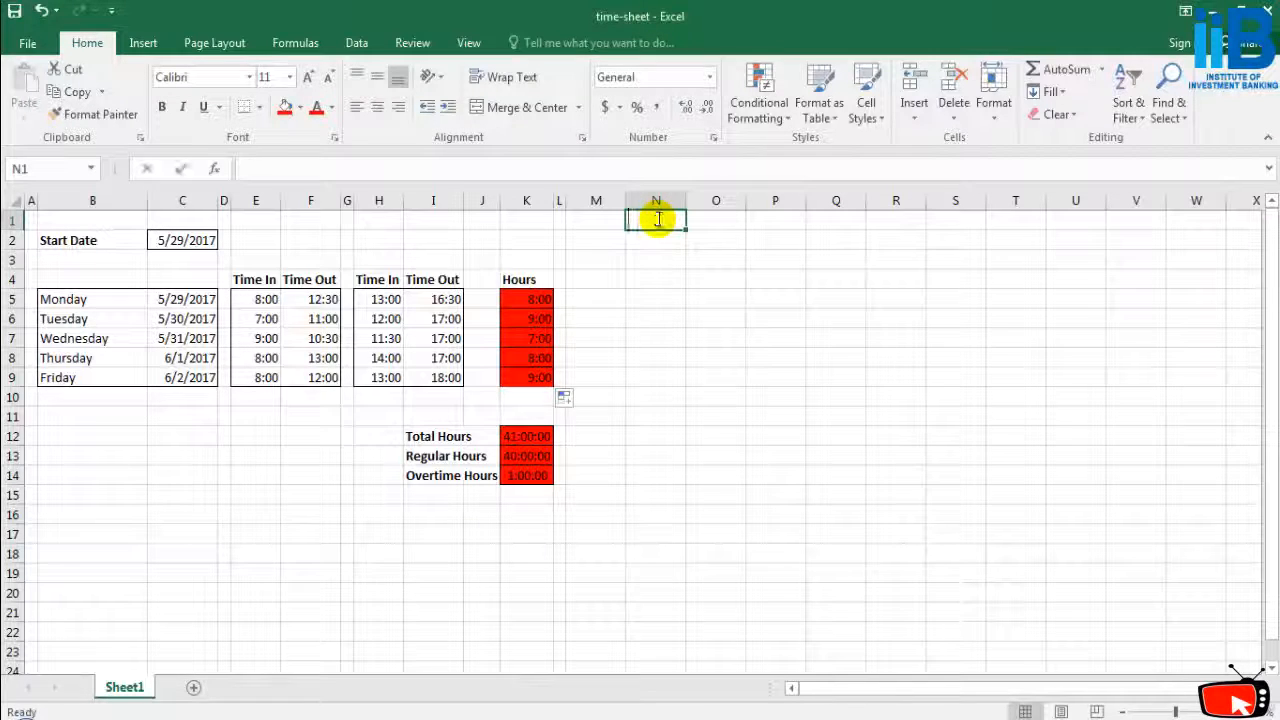
type("05/")
type("06/")
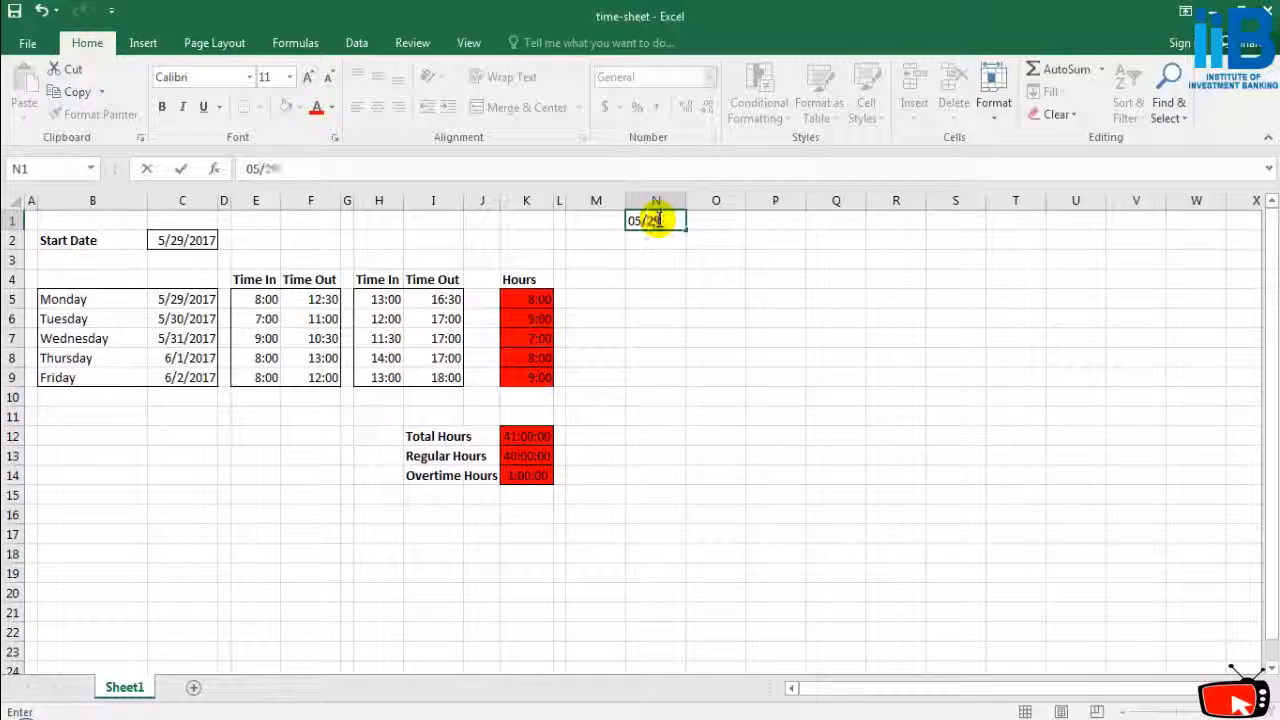
type("2017")
key("Return")
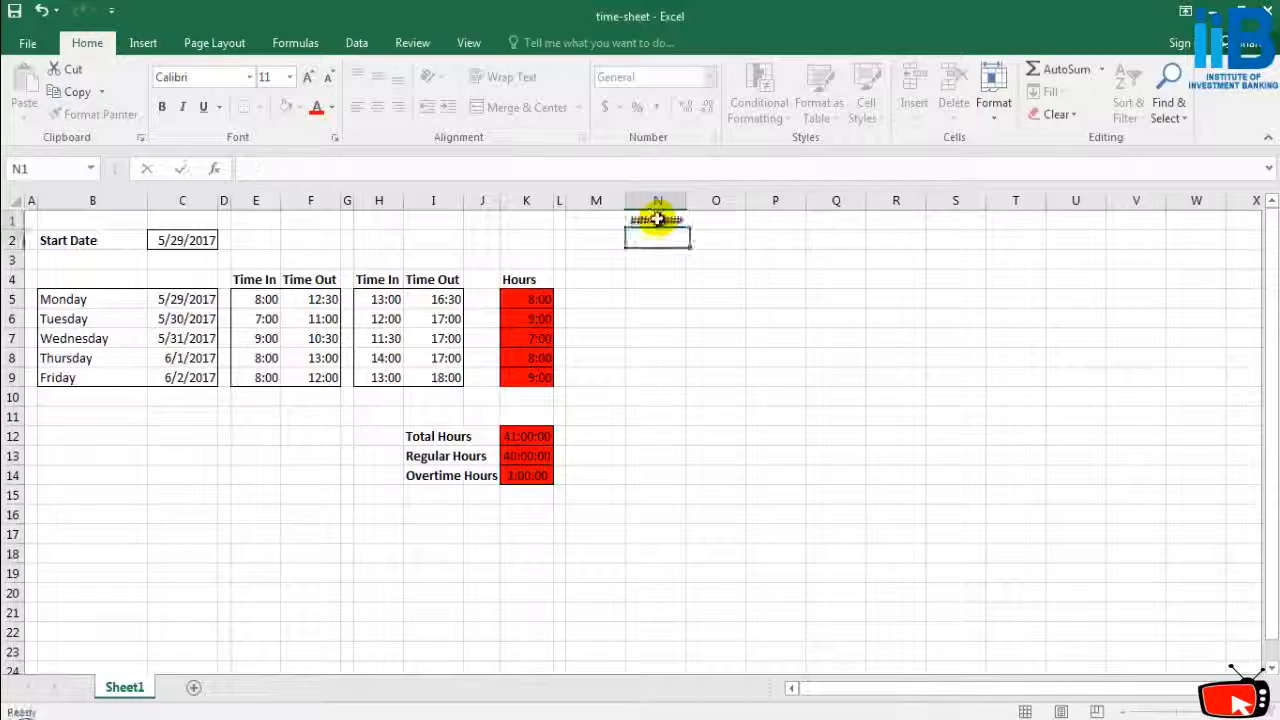
Enter the formula =EOMONTH(N1,0) in cell O1 to calculate the last day of the month of the date in N1.
left_click(717, 214)
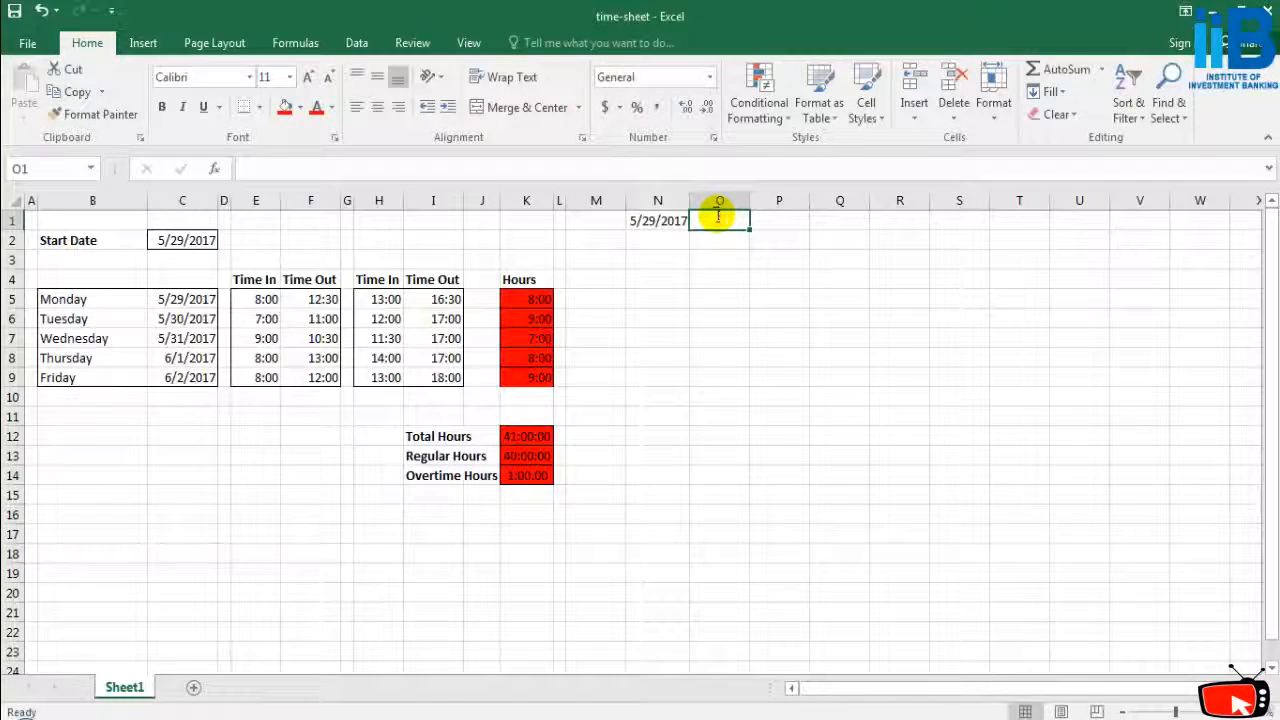
type("=eomonth")
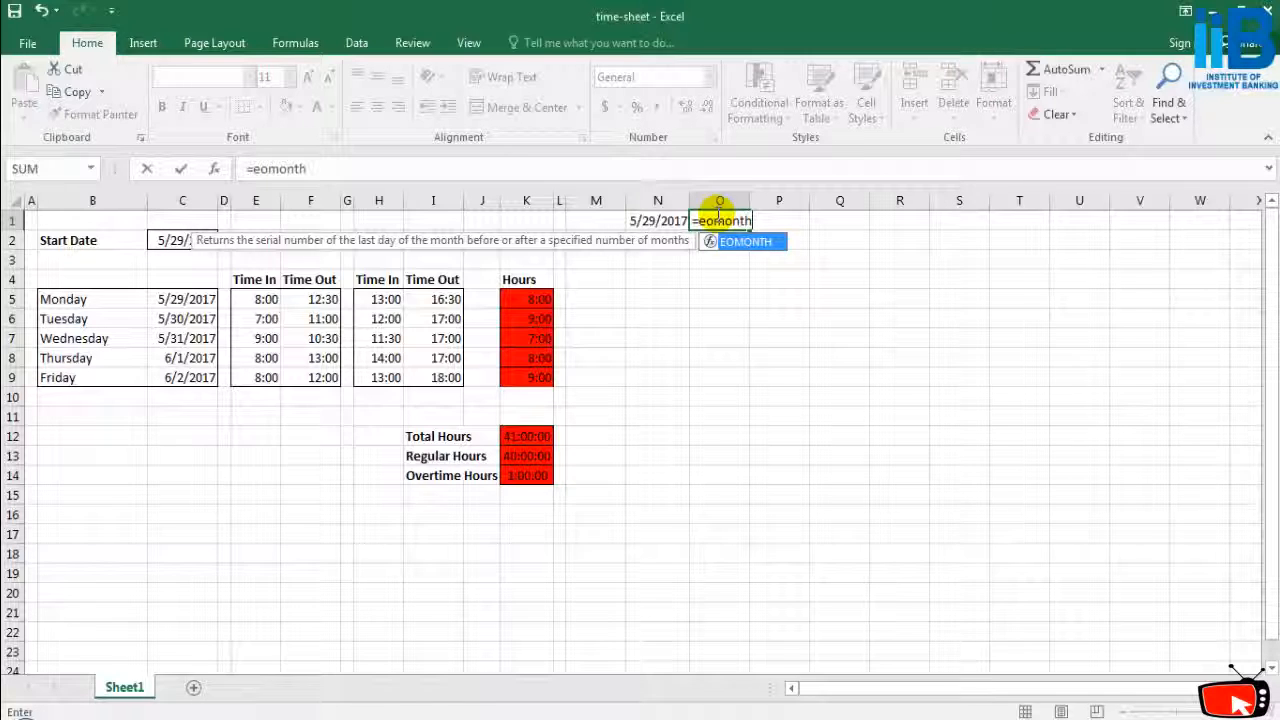
type("(")
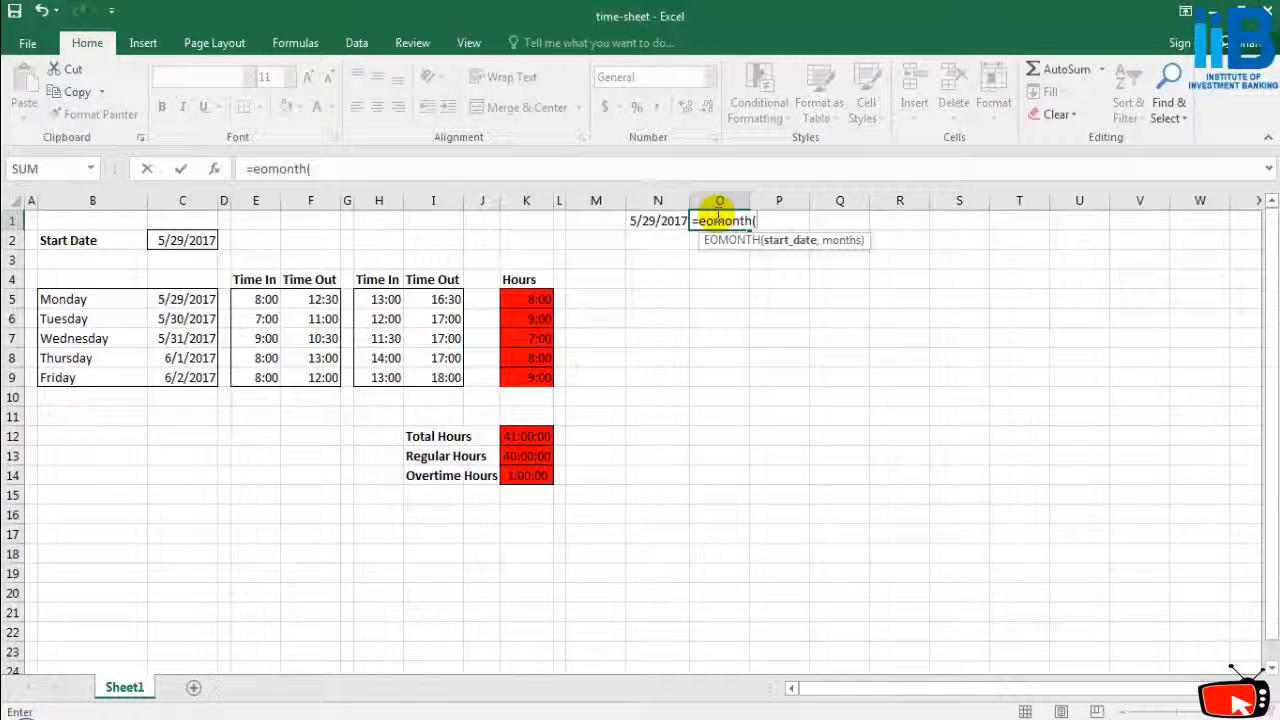
type("N1,0")
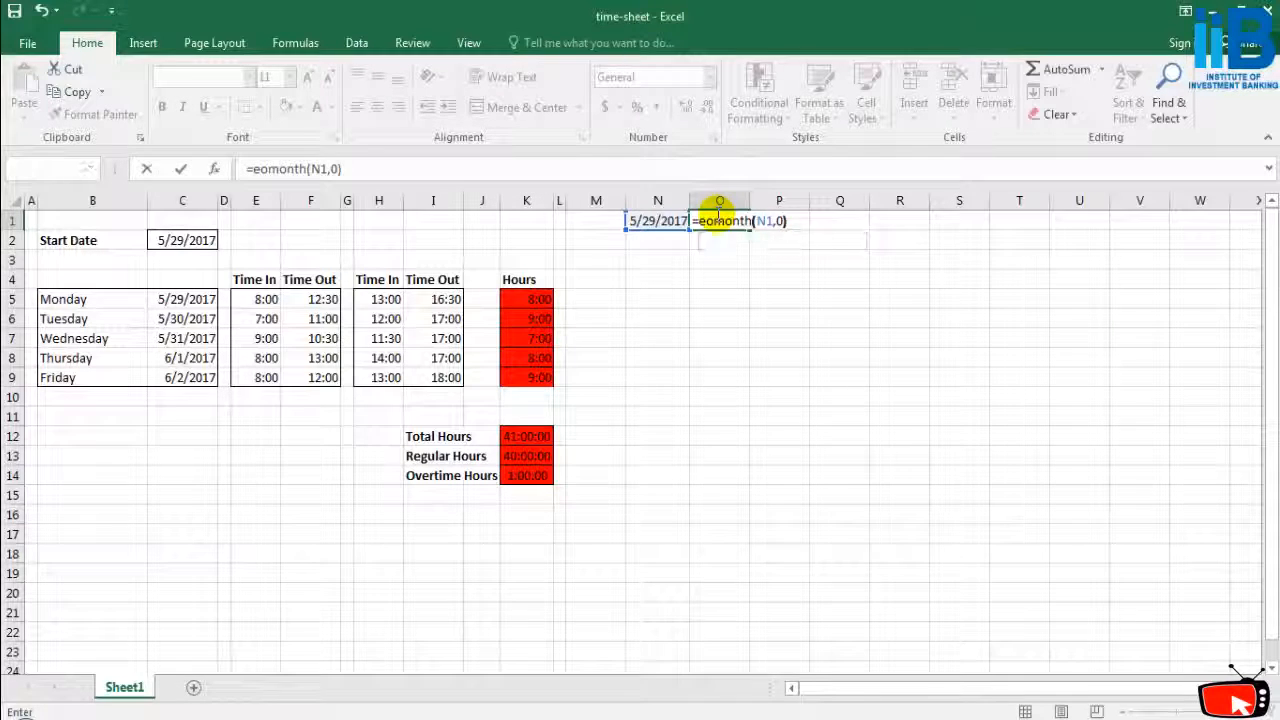
key("Return")
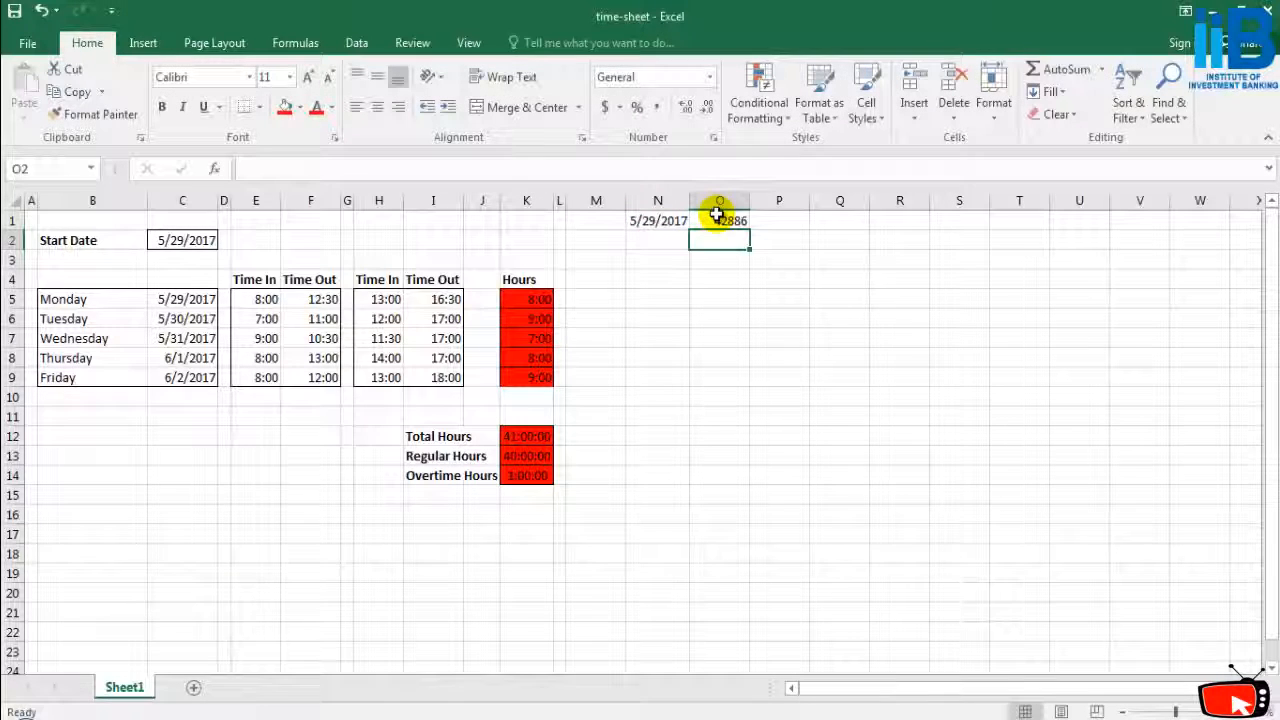
Format the EOMONTH result in cell O1 with the Date number format.
left_click(723, 221)
right_click(724, 221)
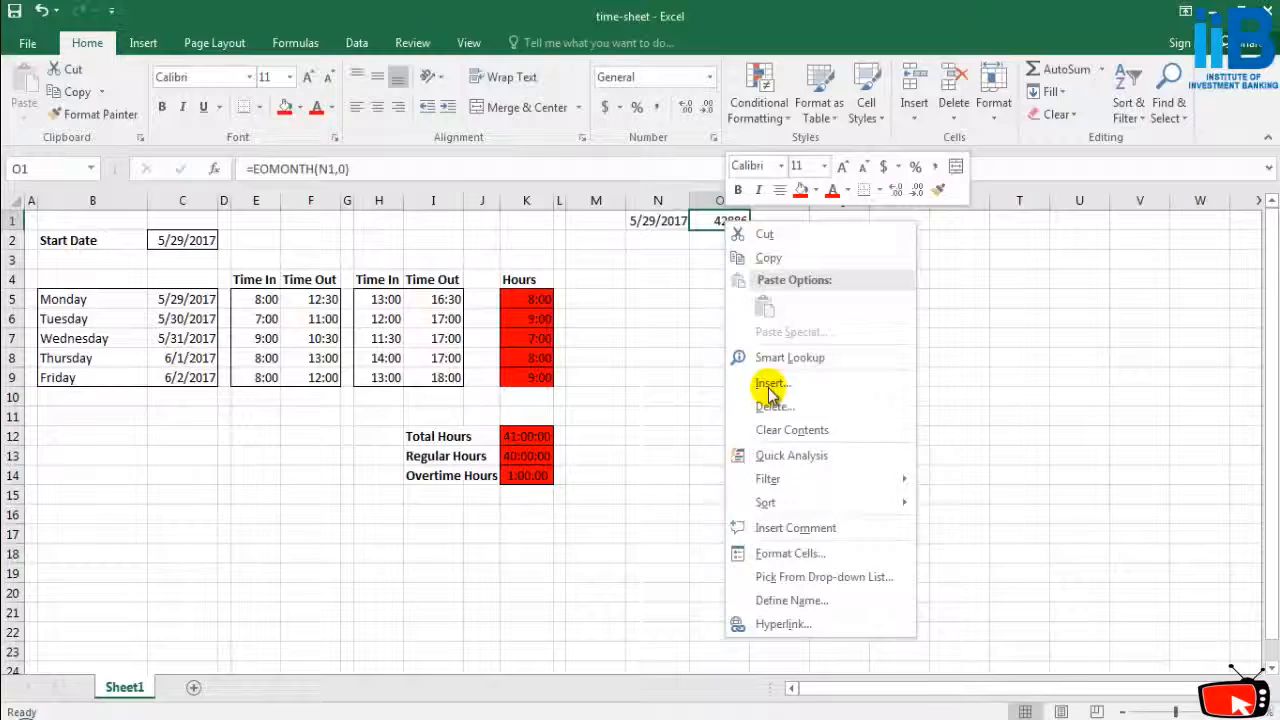
left_click(781, 553)
left_click(566, 415)
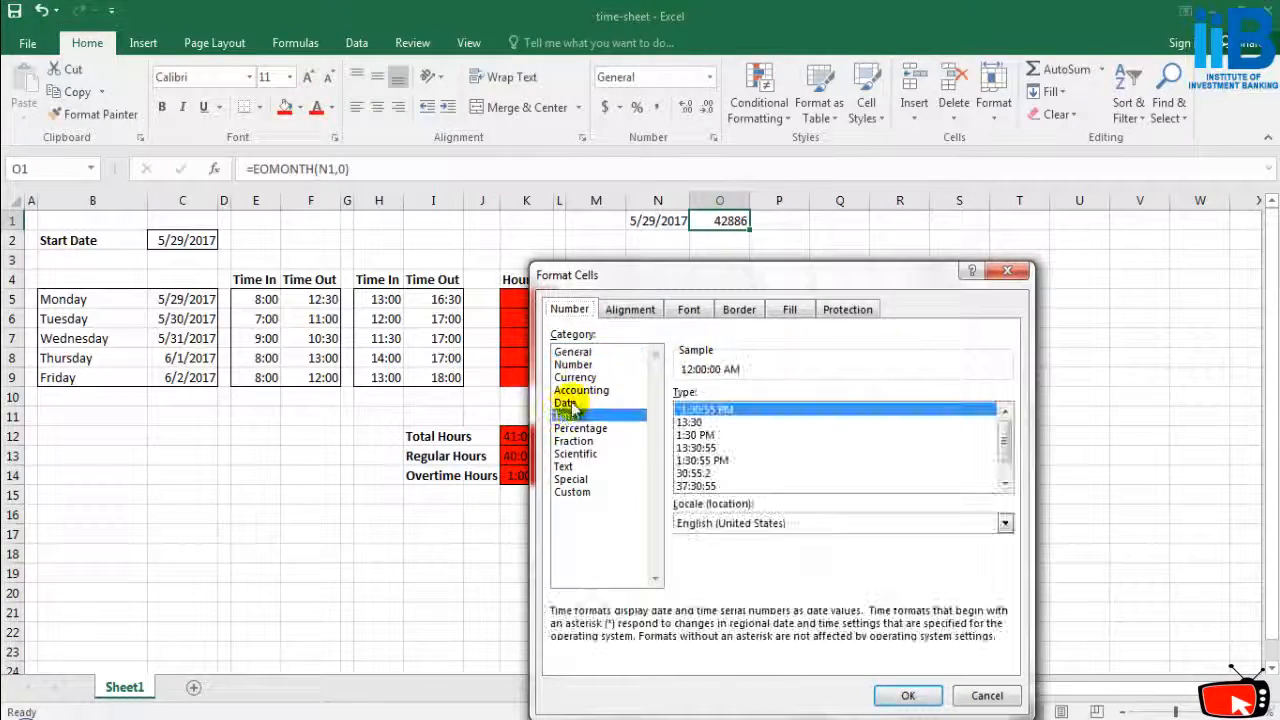
left_click(566, 402)
left_click(907, 695)
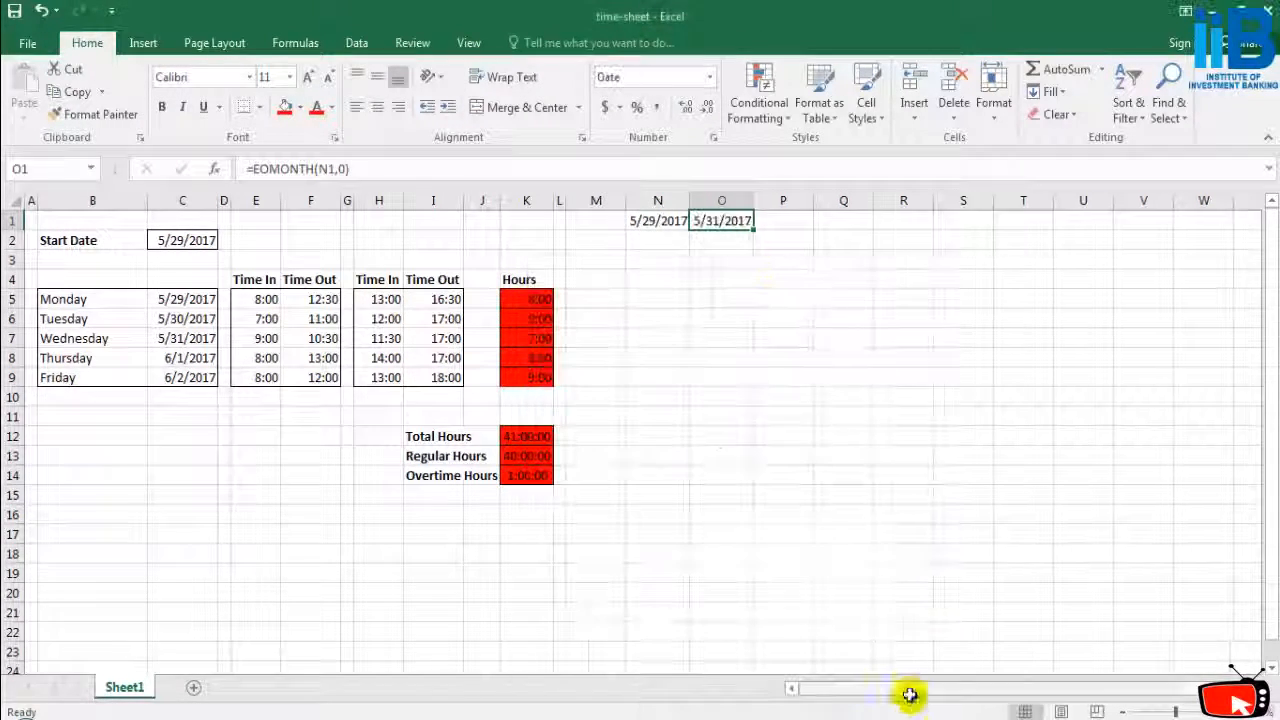
left_click(732, 279)
left_click(725, 224)
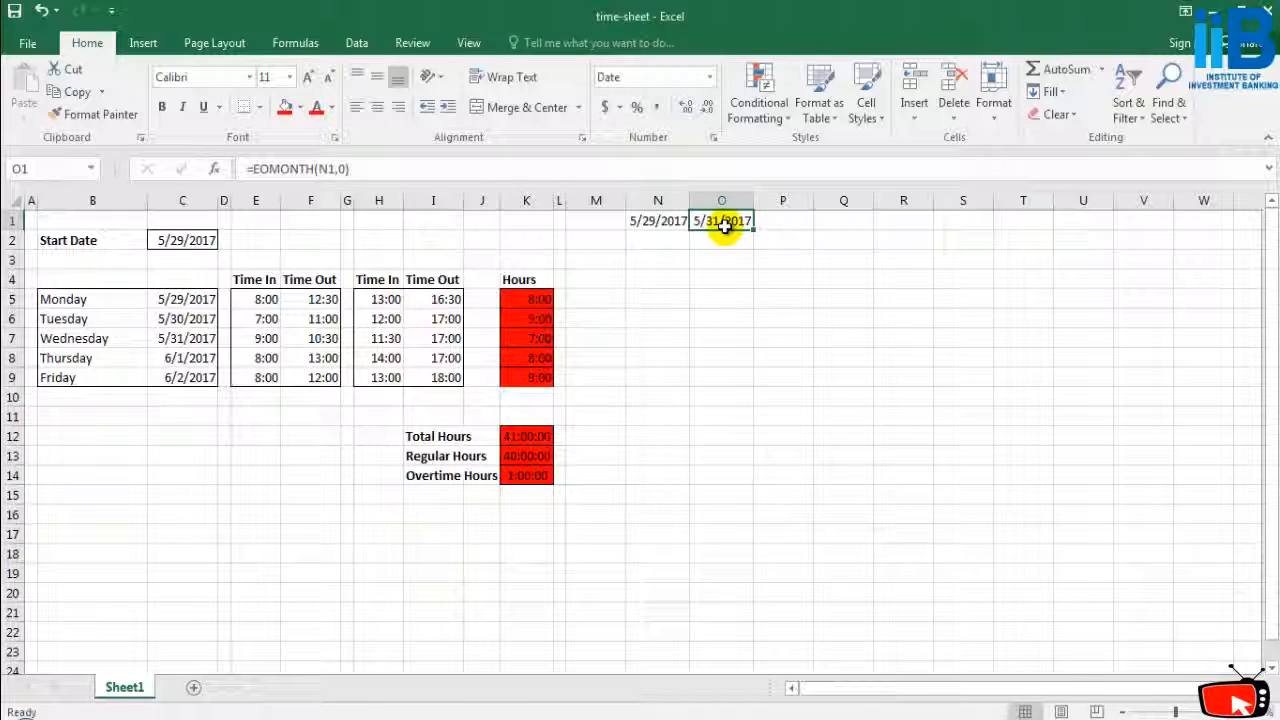
left_click(726, 236)
left_click(725, 219)
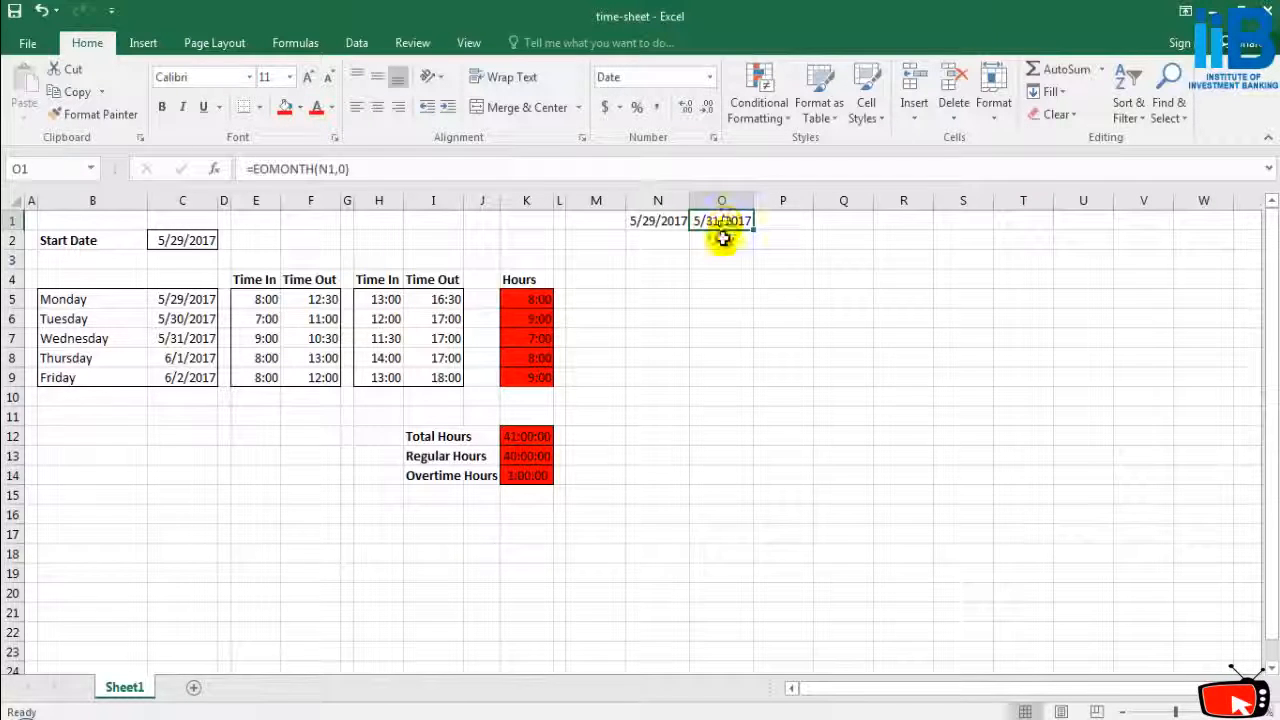
Enter the formula =EOMONTH(N1,-10) in cell O2 to get the month end ten months before N1.
left_click(723, 238)
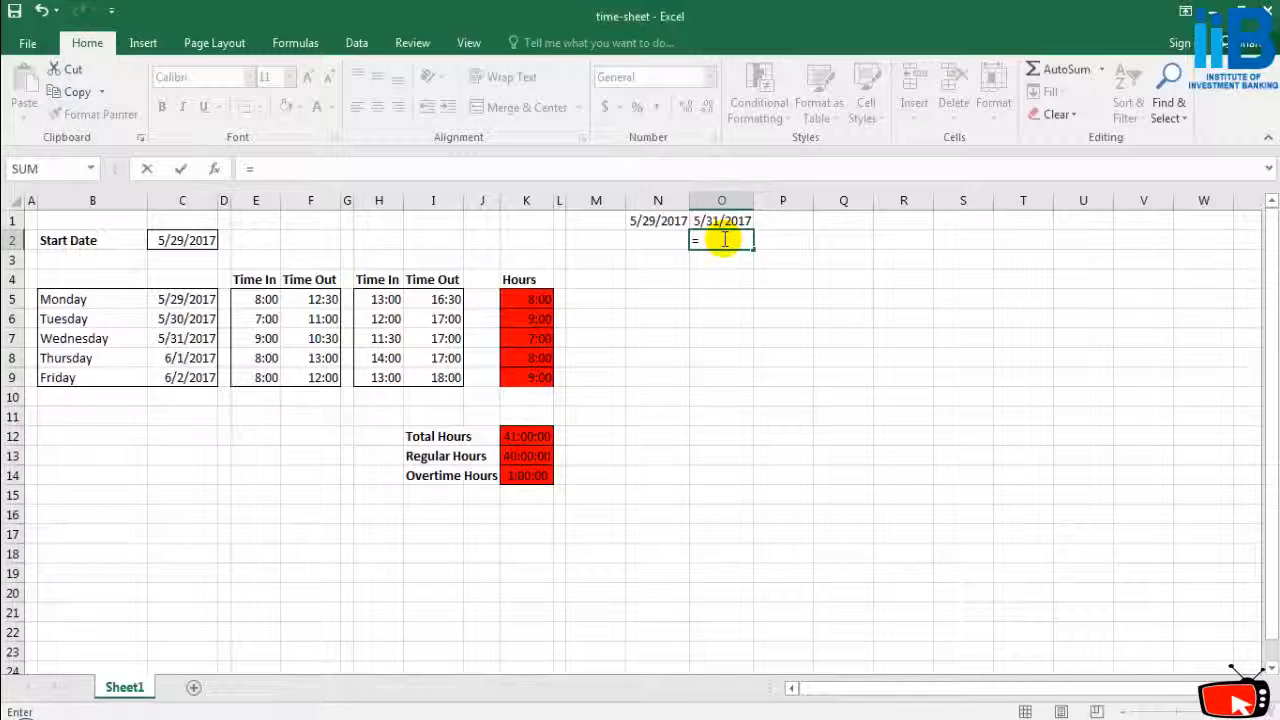
type("eomonth")
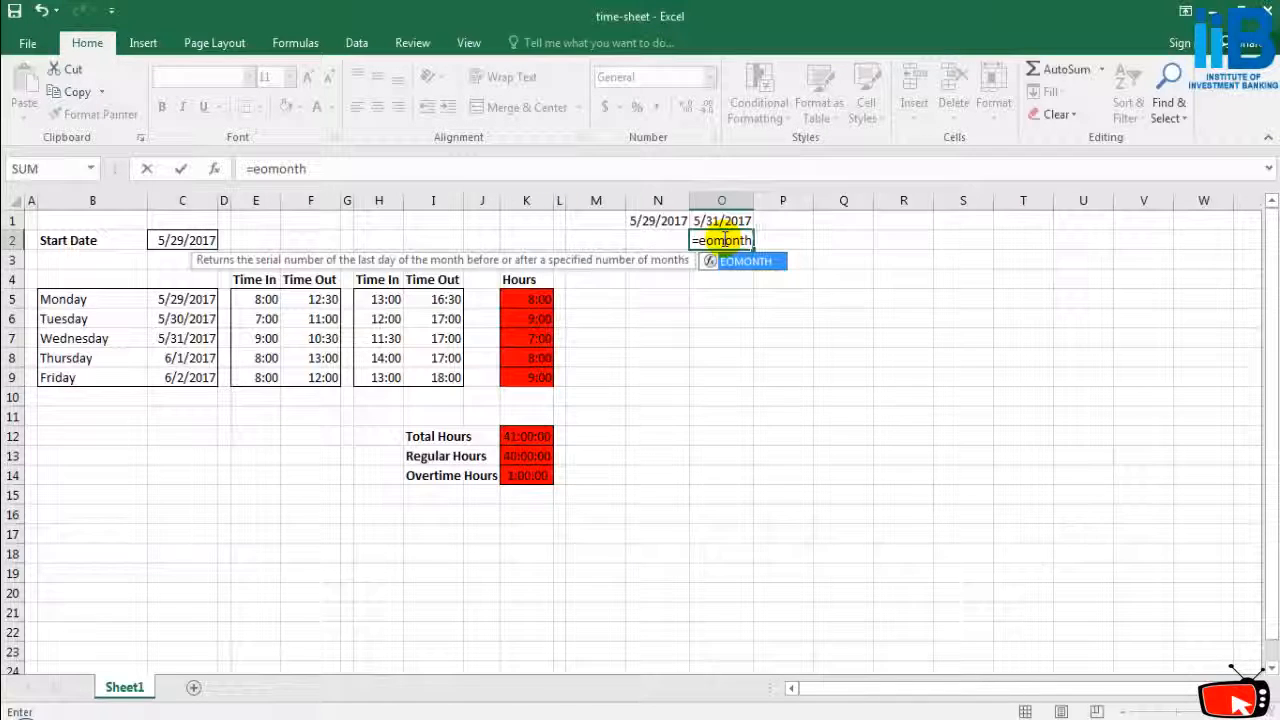
type("(N1,-10")
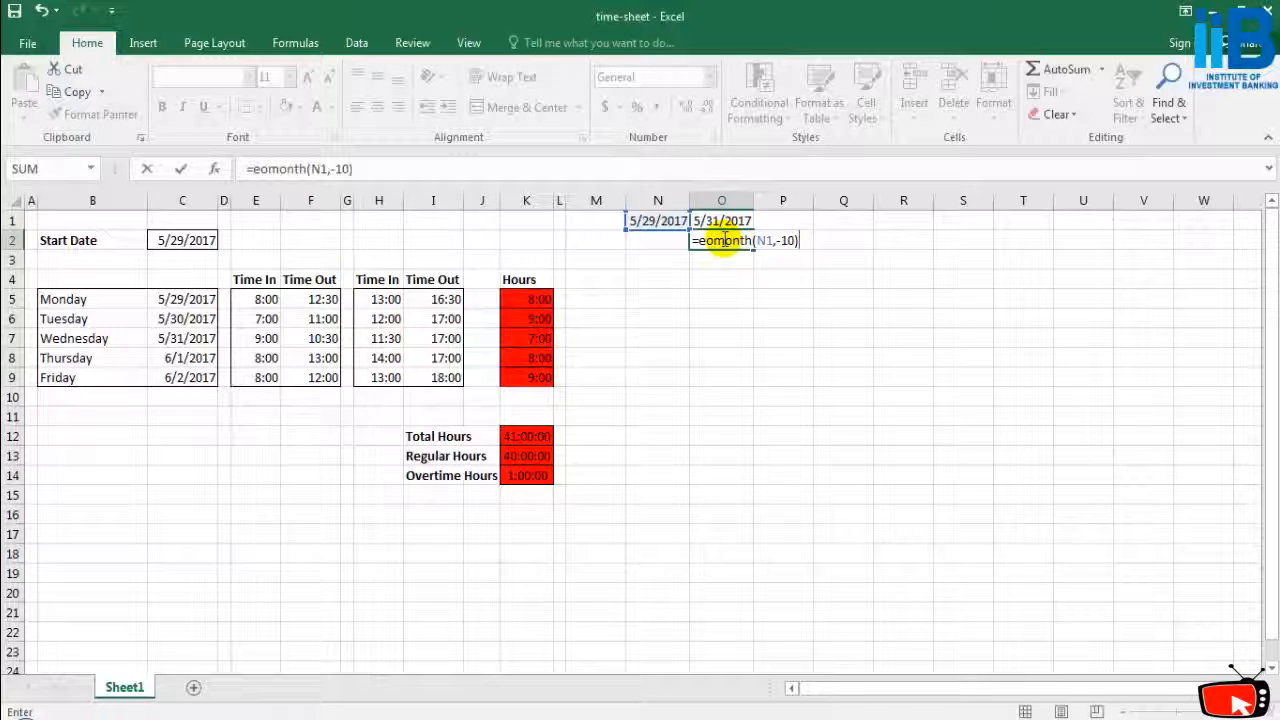
key("Return")
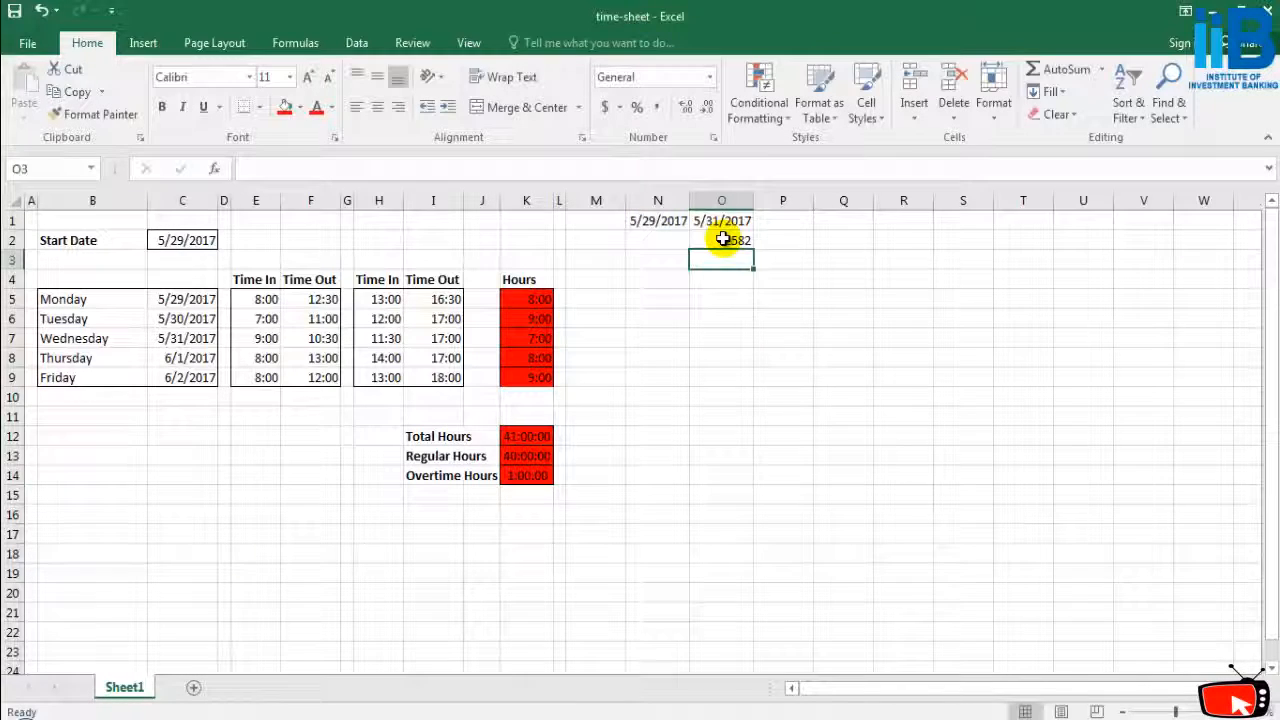
left_click(723, 238)
right_click(725, 238)
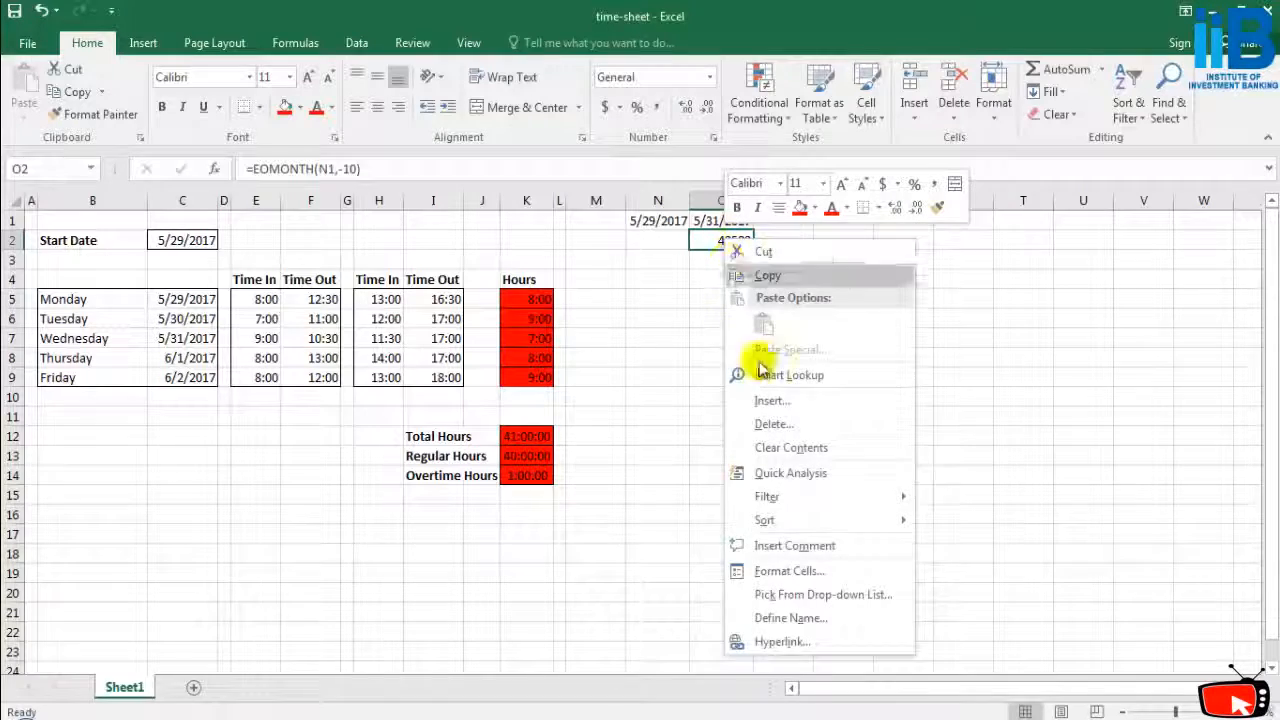
left_click(761, 552)
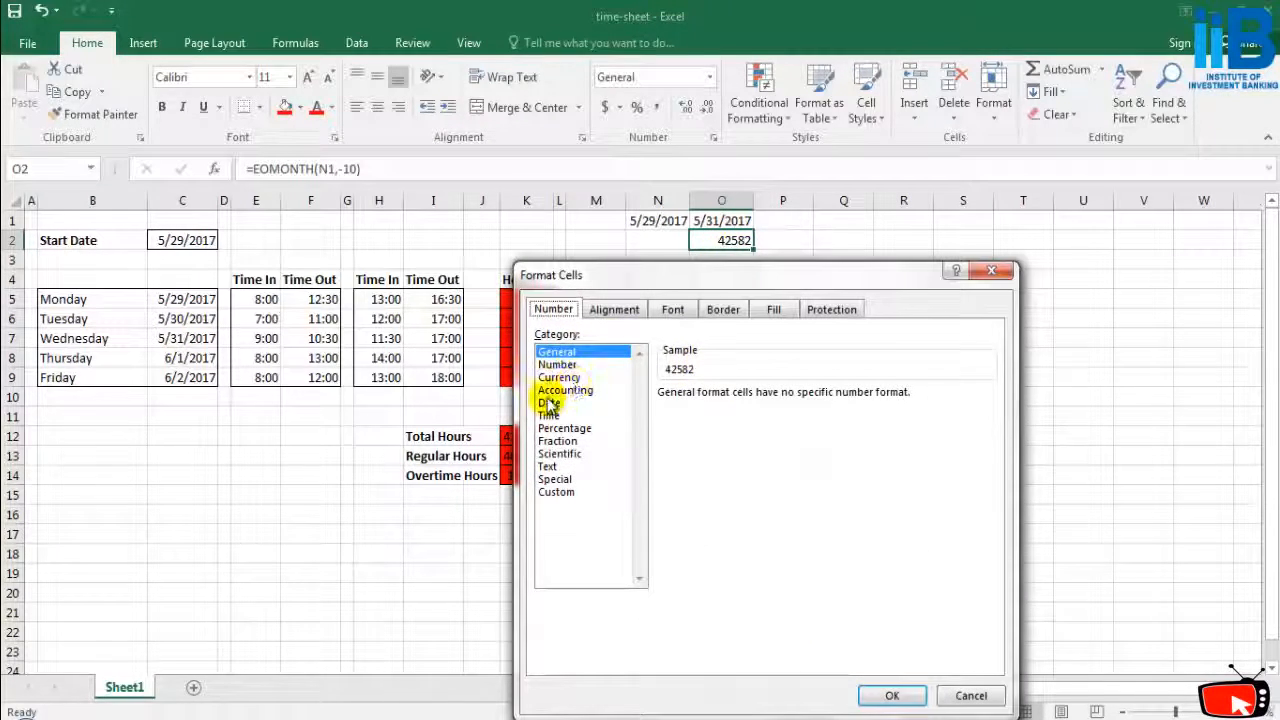
left_click(549, 402)
left_click(991, 270)
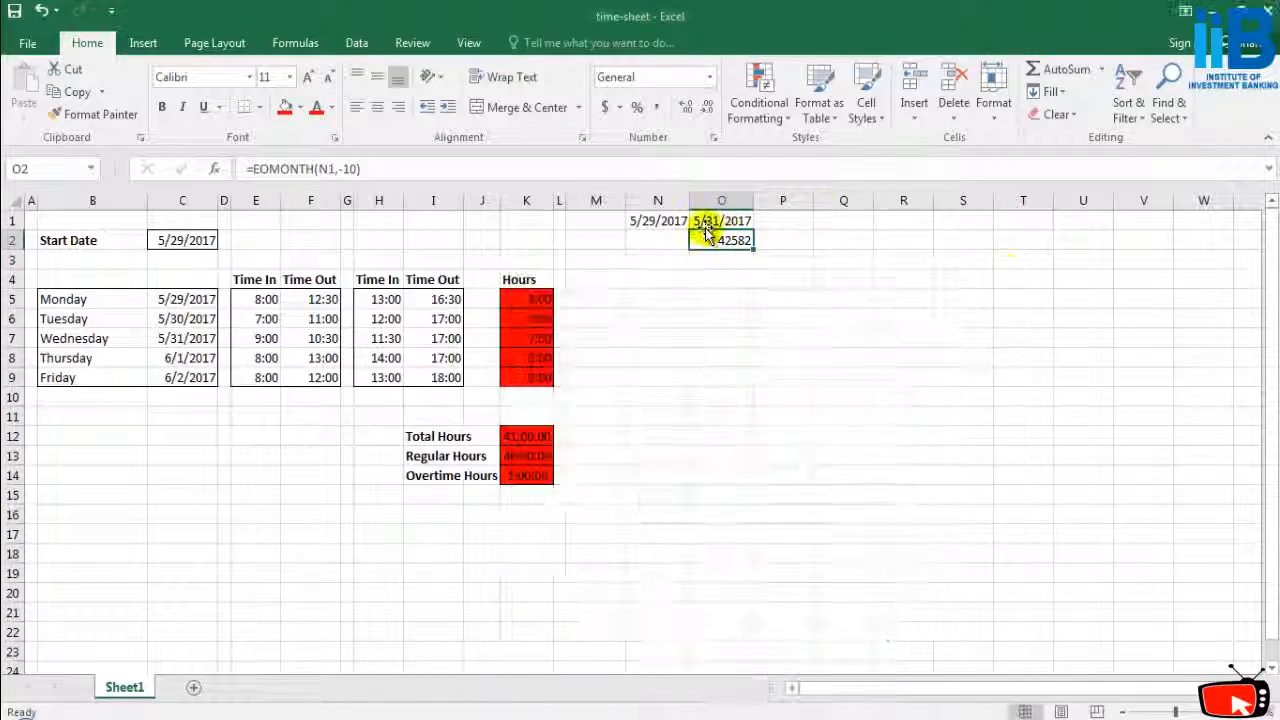
Change the months argument of the EOMONTH formula in cell O2 to -4.
left_click(712, 222)
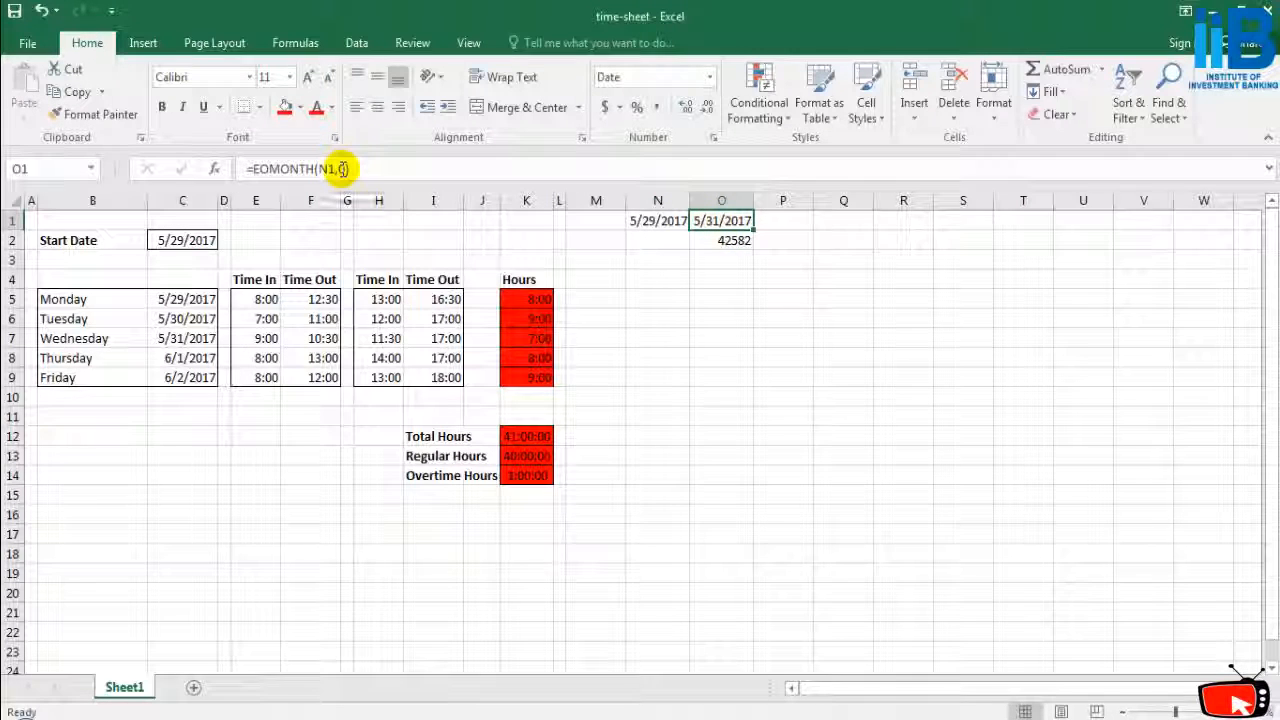
left_click(737, 243)
left_click(356, 168)
key("BackSpace")
key("BackSpace")
key("BackSpace")
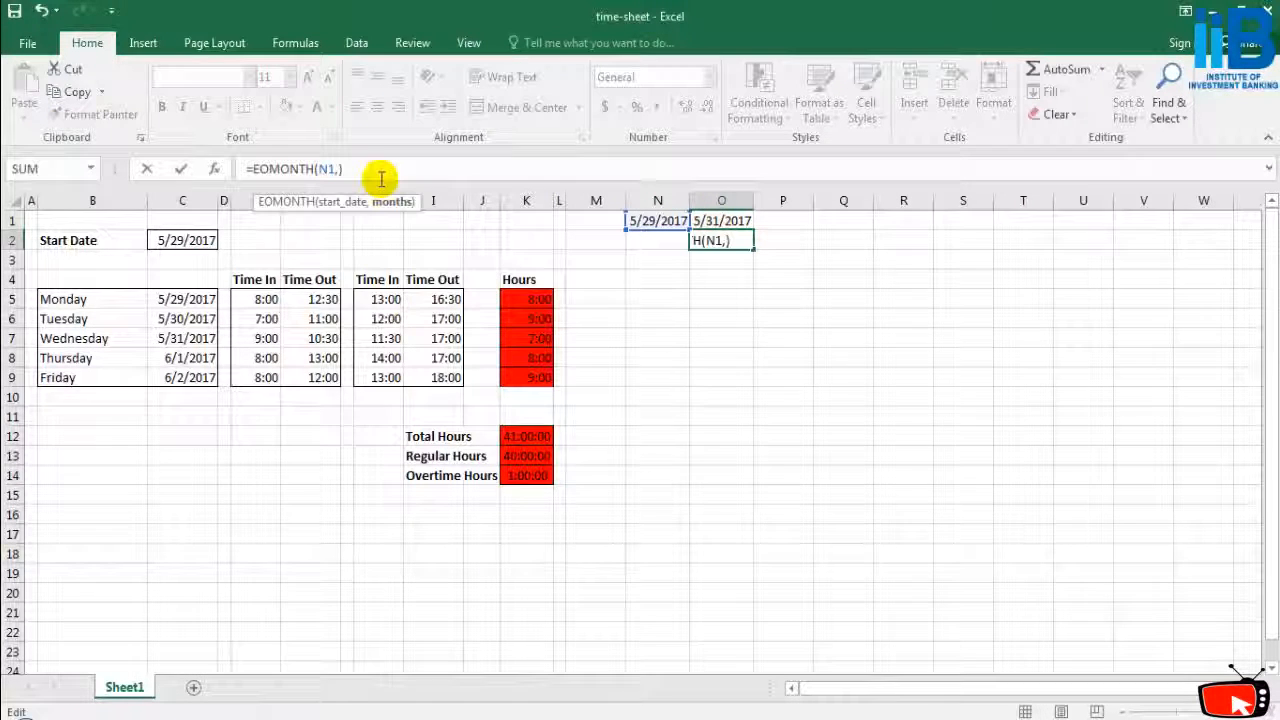
type("-")
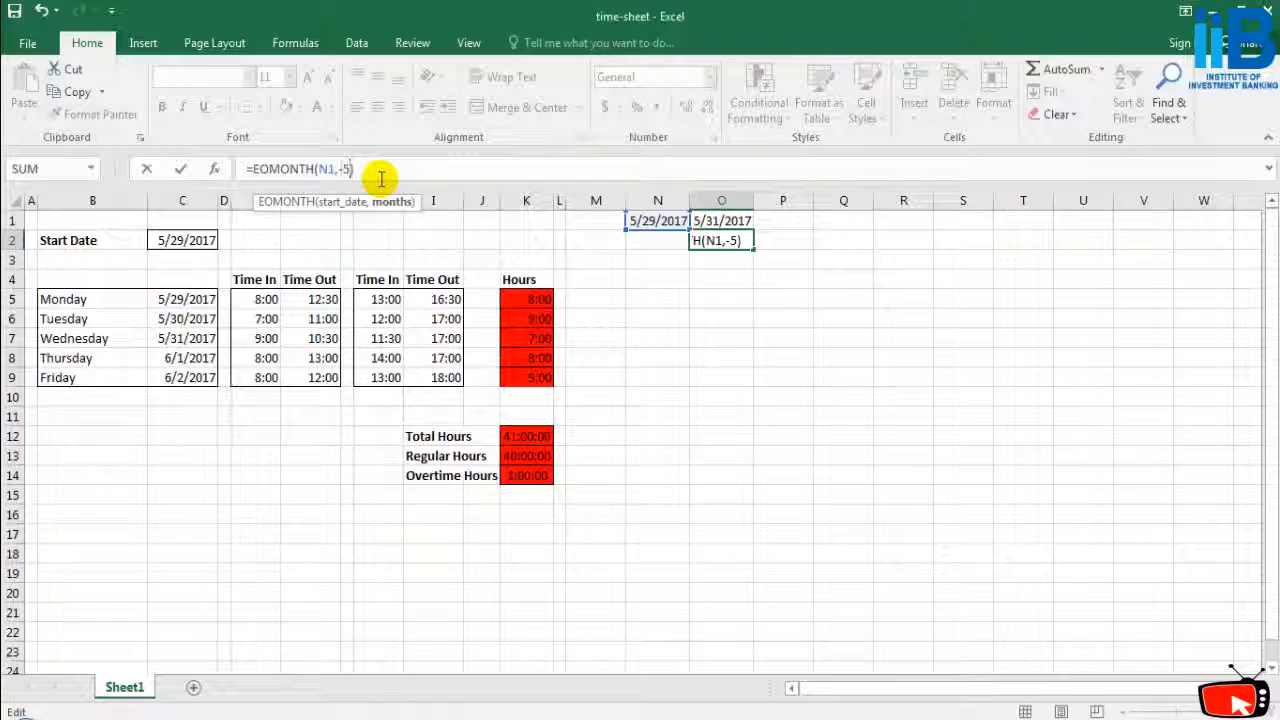
type("4")
left_click(793, 285)
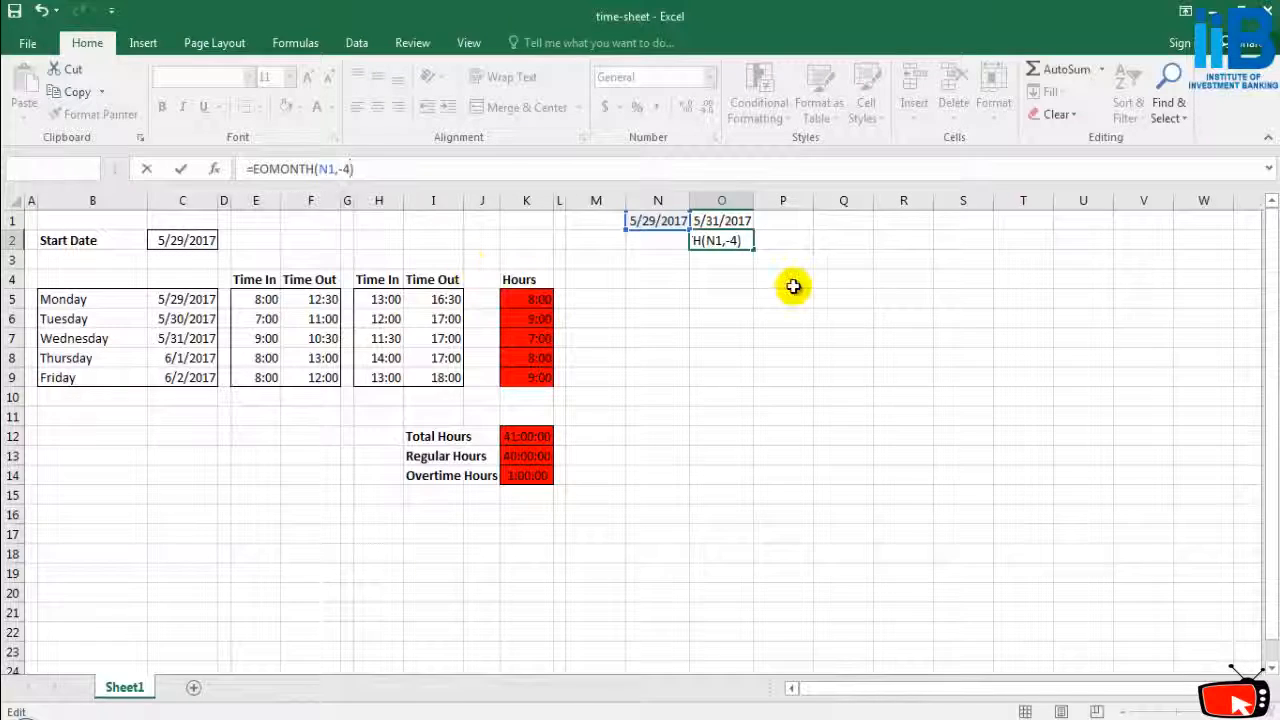
Apply the Date number format to the EOMONTH result in cell O2.
left_click(727, 239)
right_click(727, 239)
left_click(757, 567)
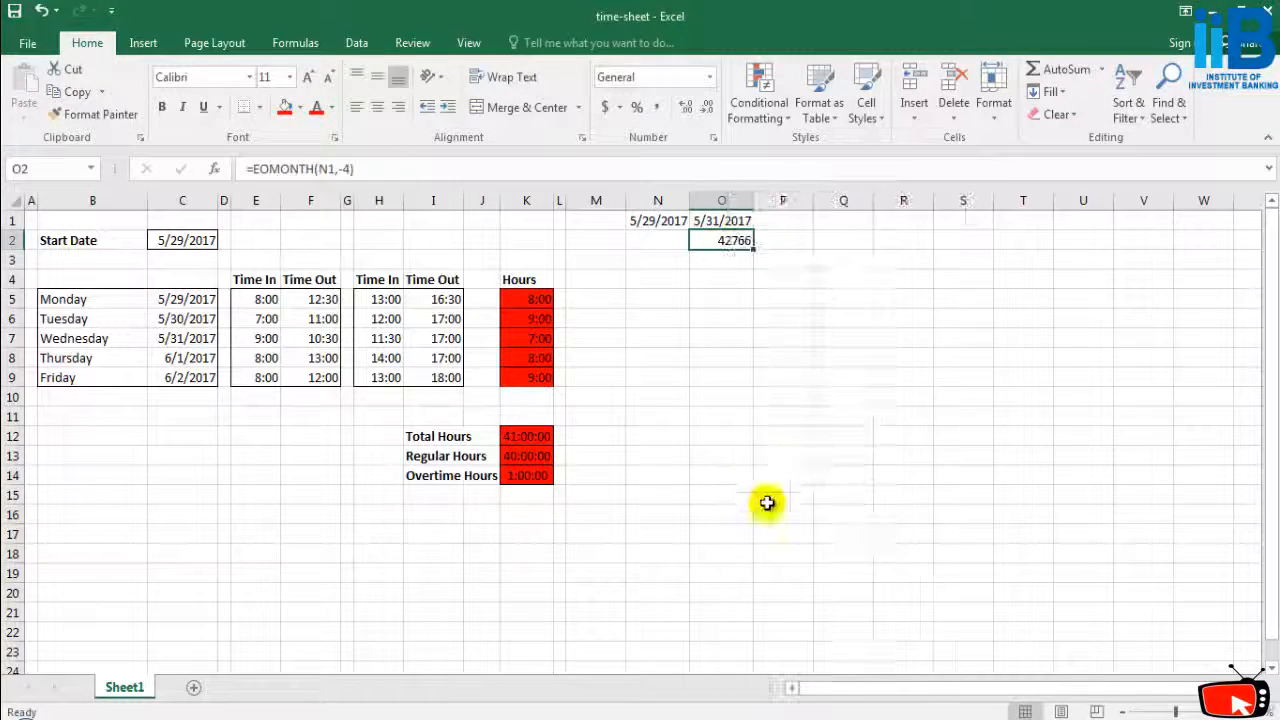
left_click(576, 403)
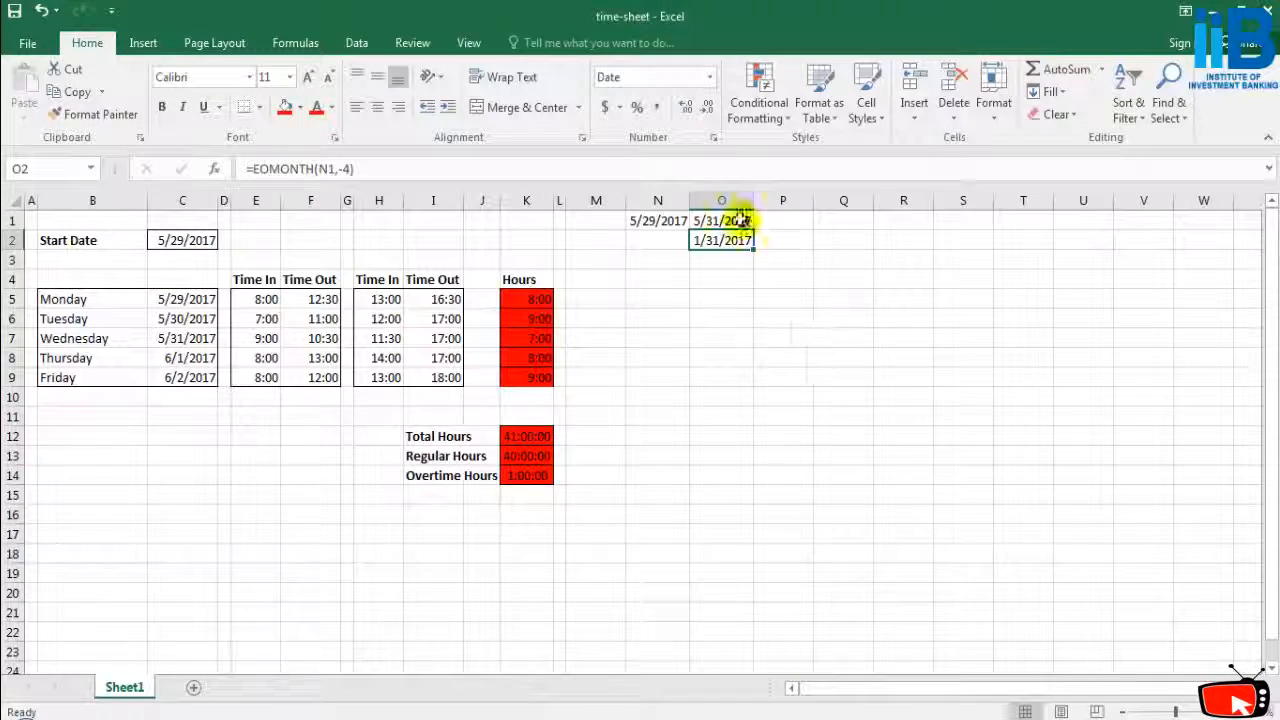
left_click(656, 220)
left_click(714, 262)
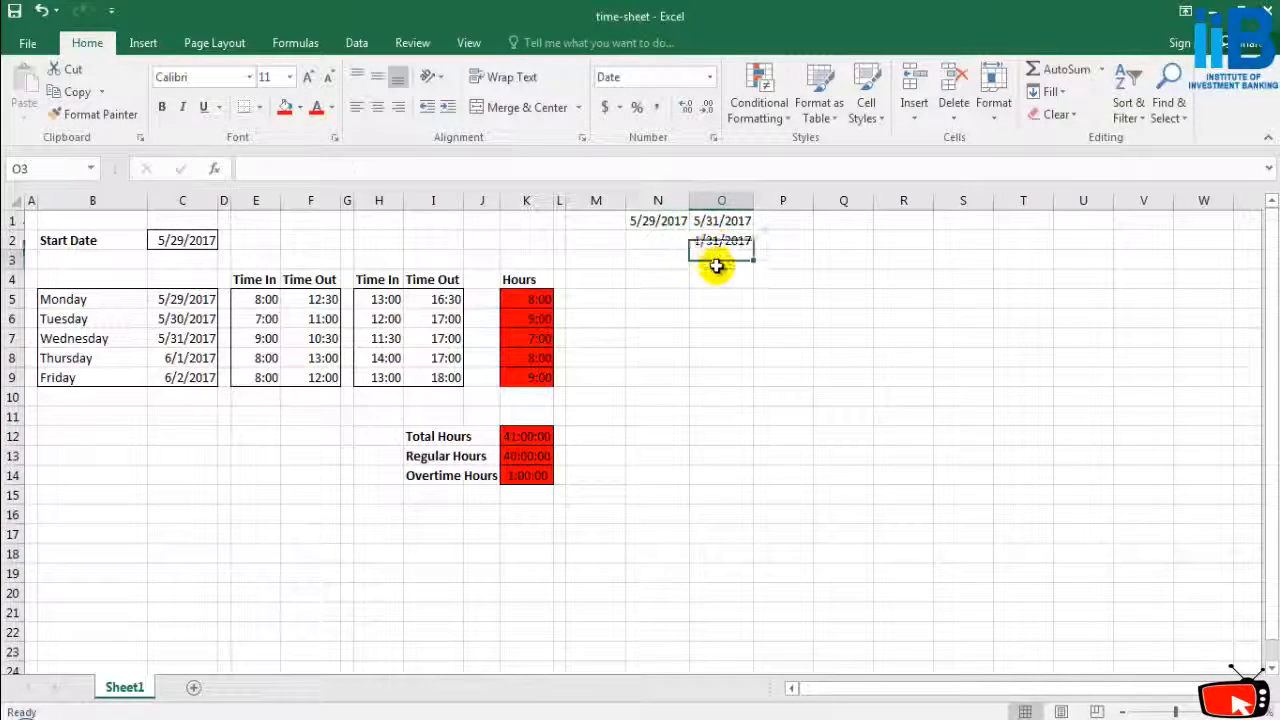
type("=datedif")
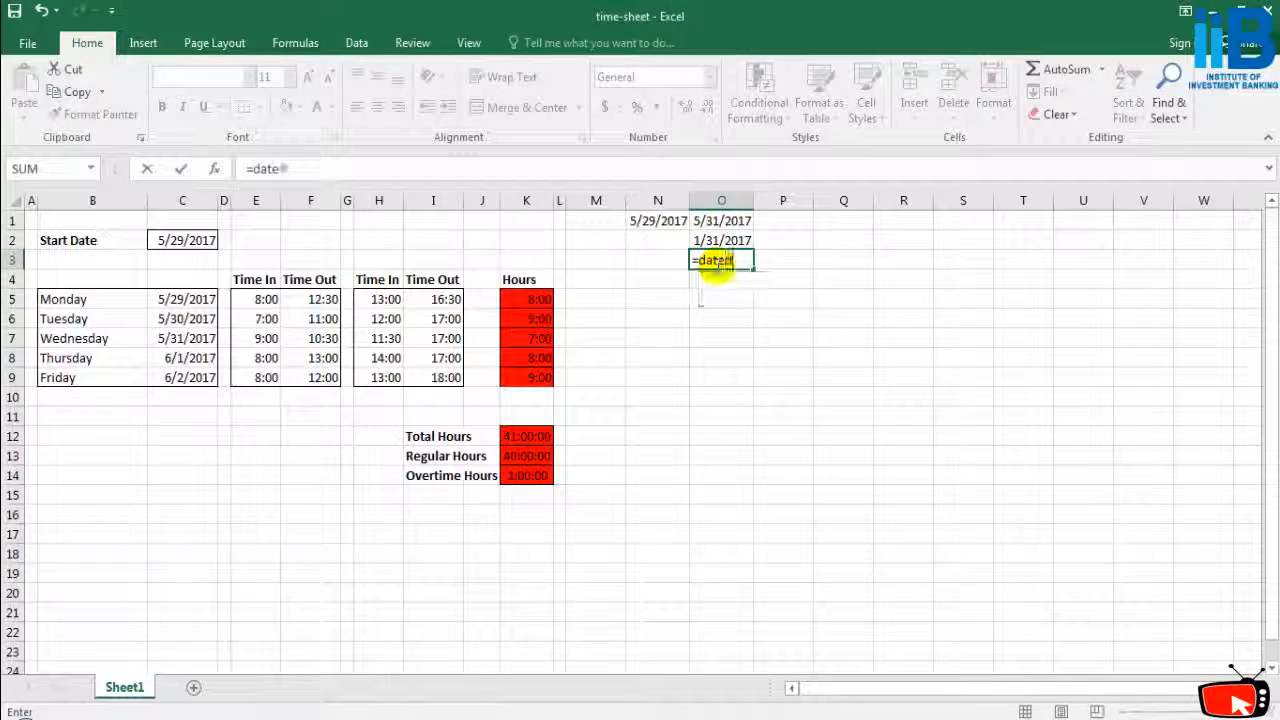
key("BackSpace")
key("BackSpace")
key("BackSpace")
key("BackSpace")
key("BackSpace")
key("BackSpace")
key("BackSpace")
key("Escape")
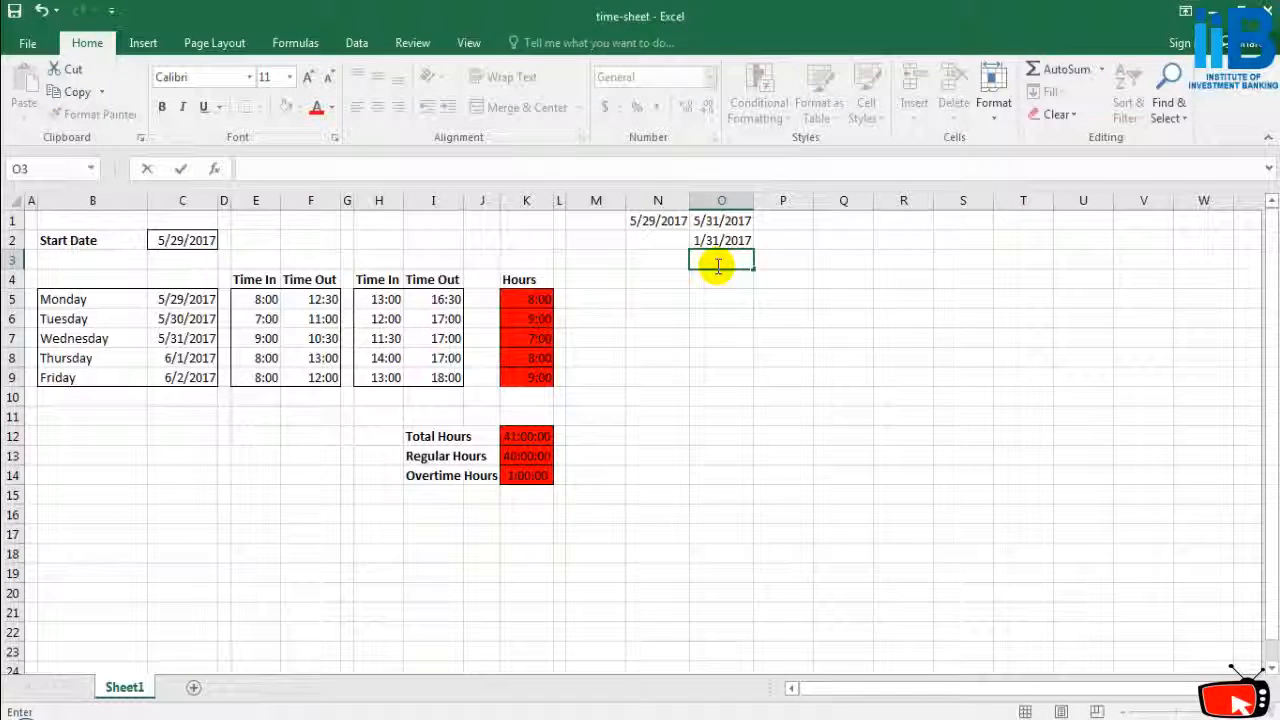
Enter the formula =EOMONTH(N1,-200) in cell O4 to get the month end 200 months before N1.
left_click(722, 278)
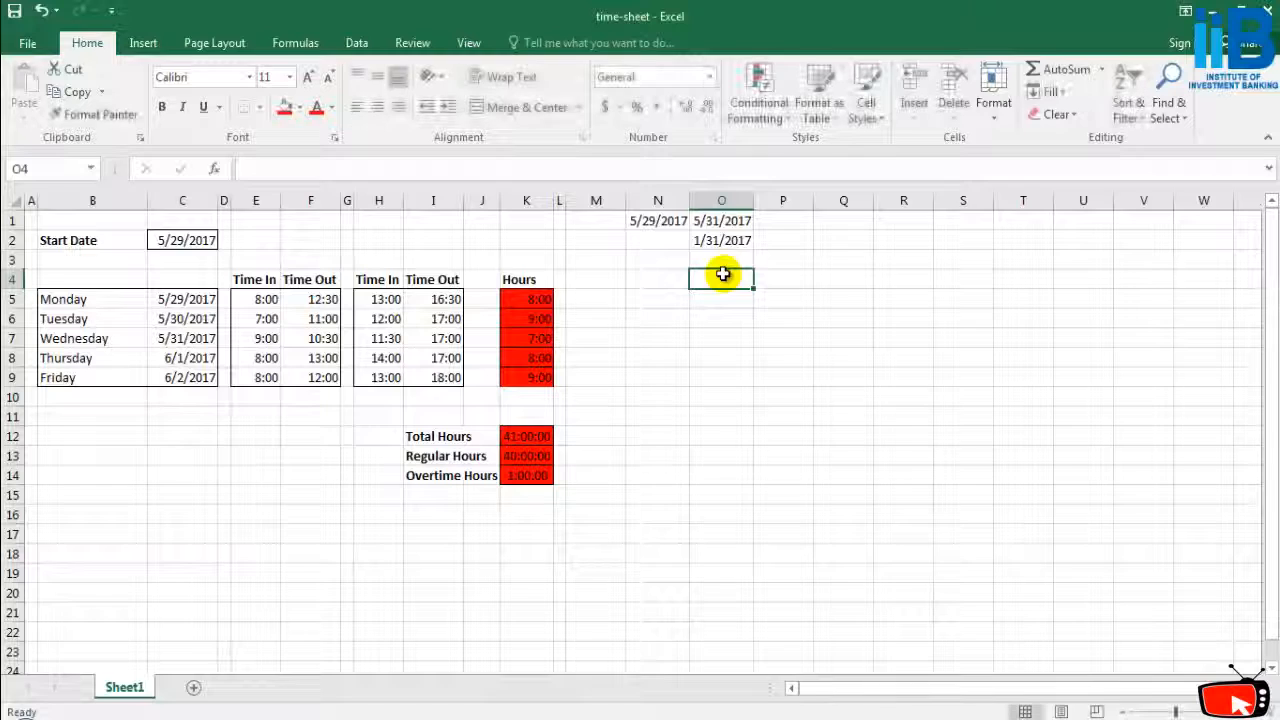
type("=eom")
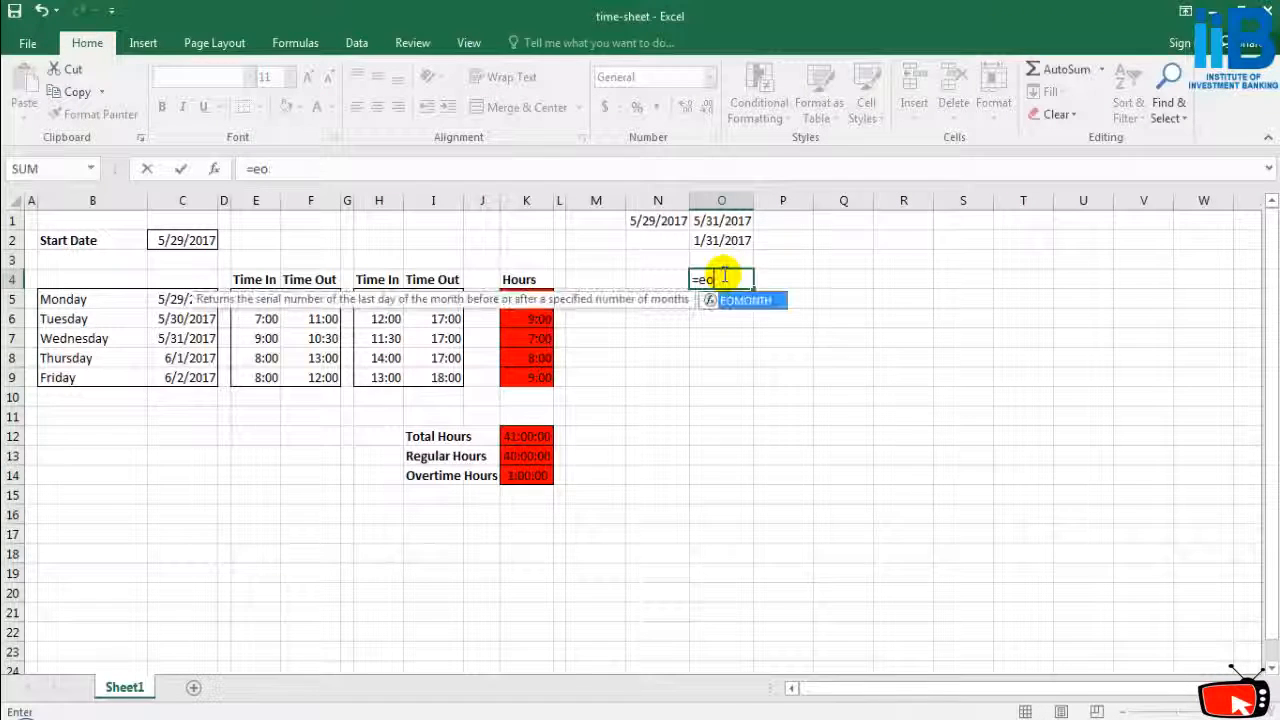
type("onth")
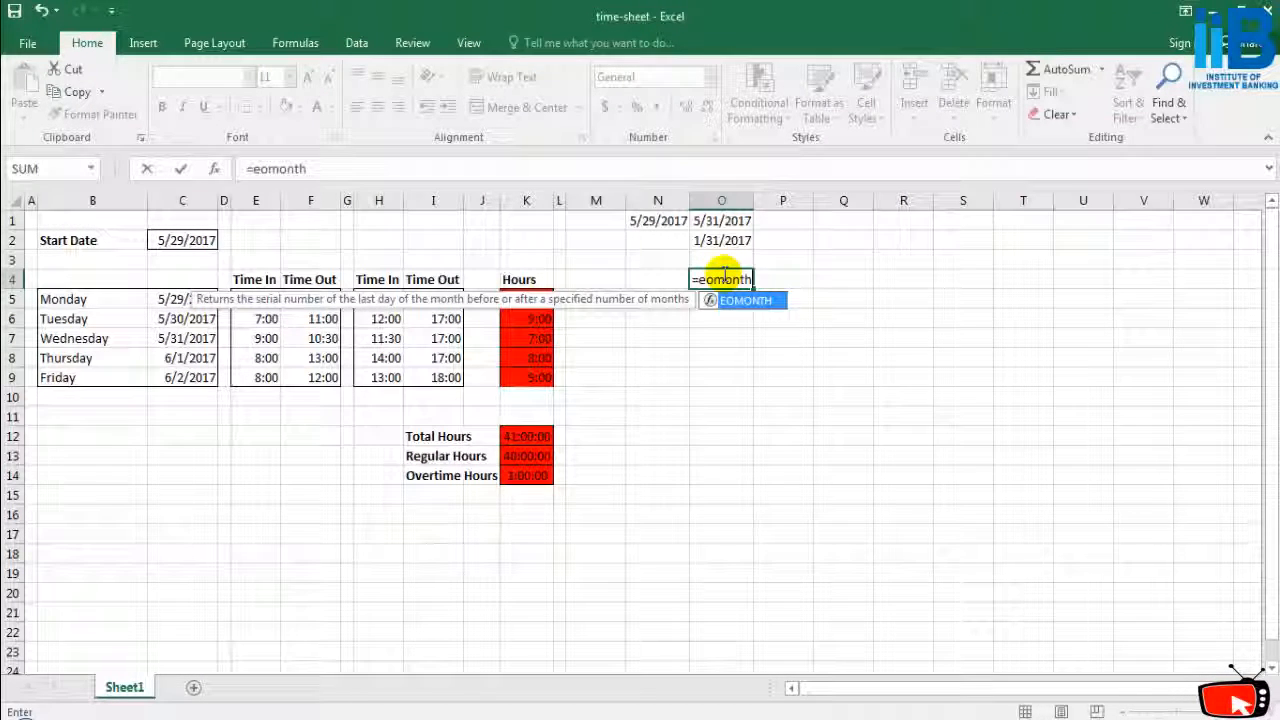
type("(N1,")
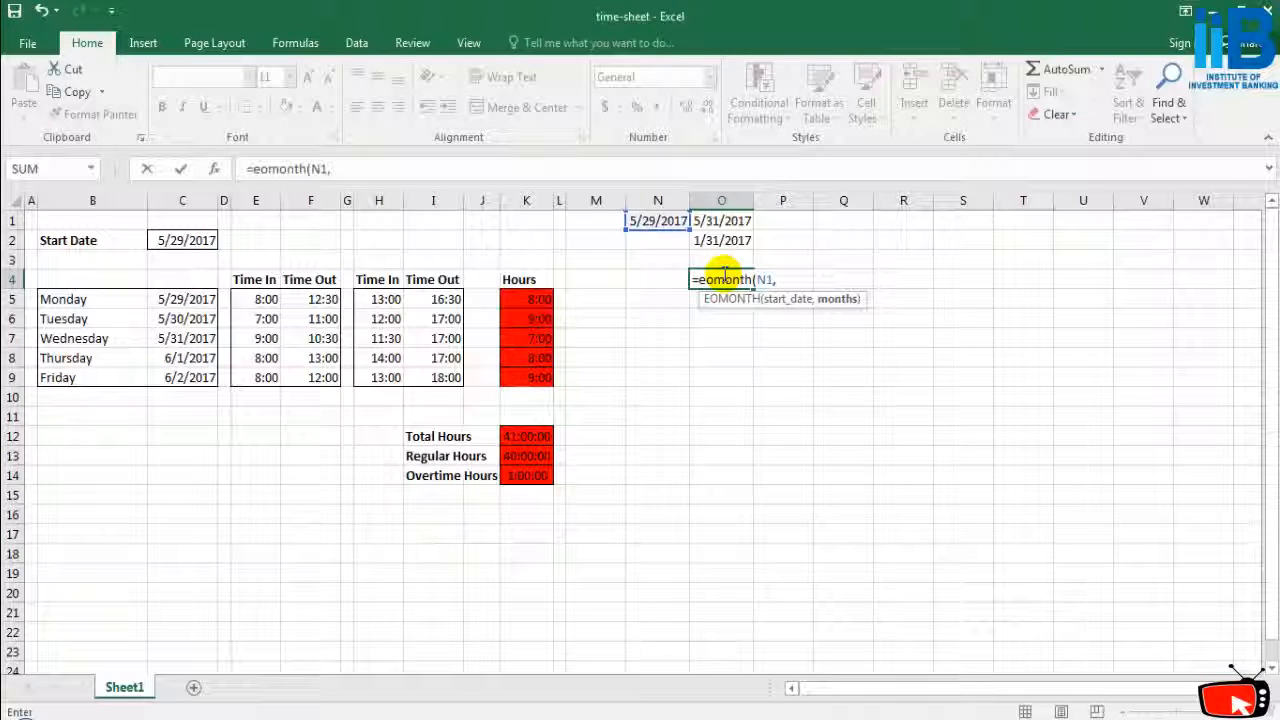
type("-200")
key("Return")
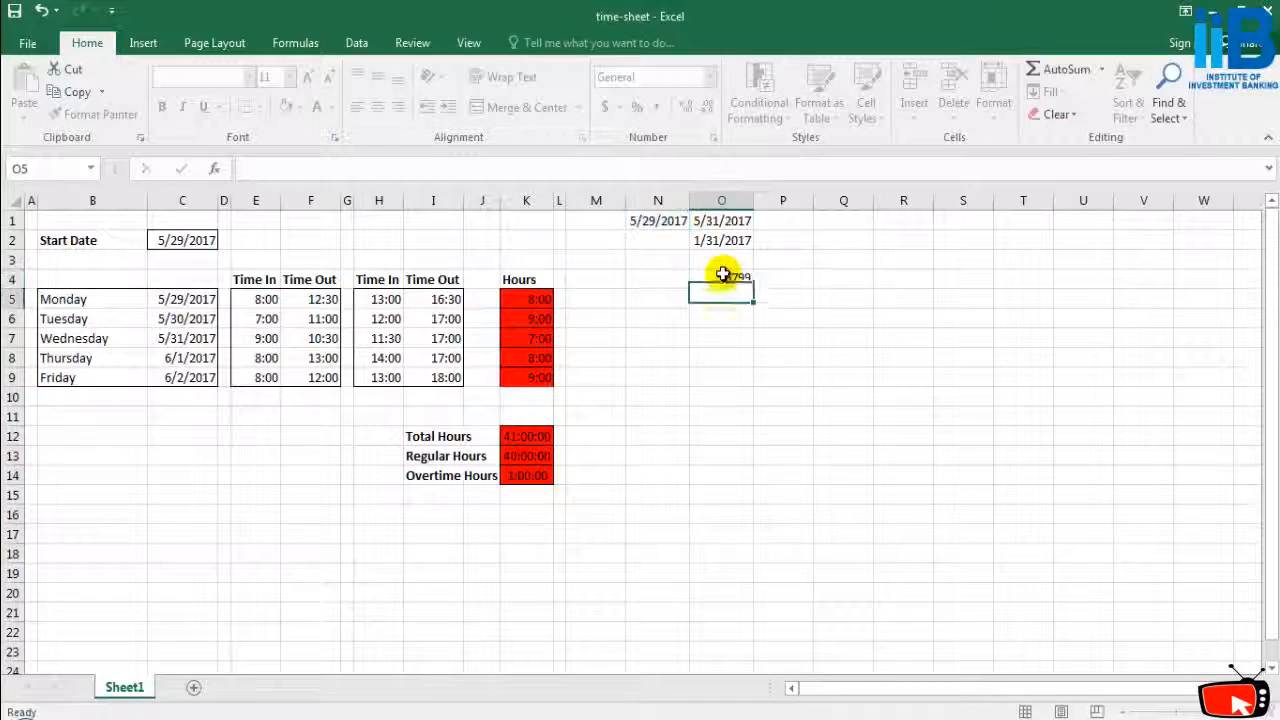
Set the number format of cell O4 to Date.
right_click(725, 277)
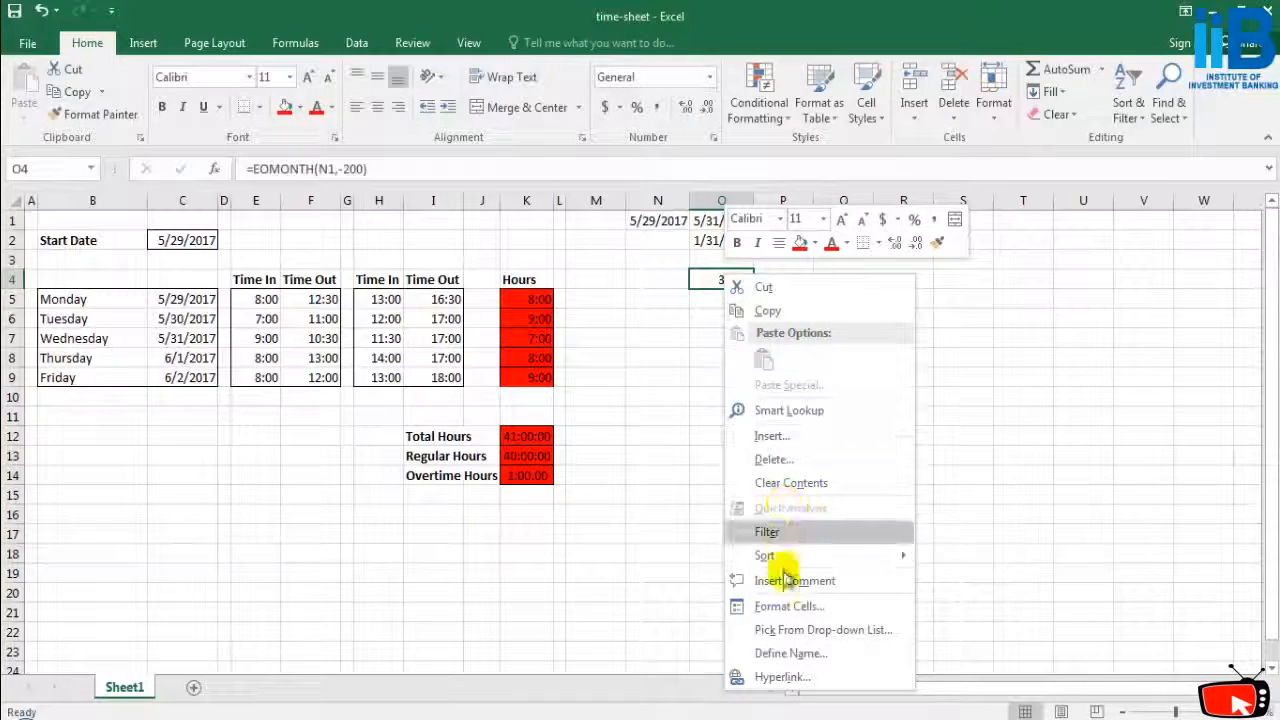
left_click(766, 578)
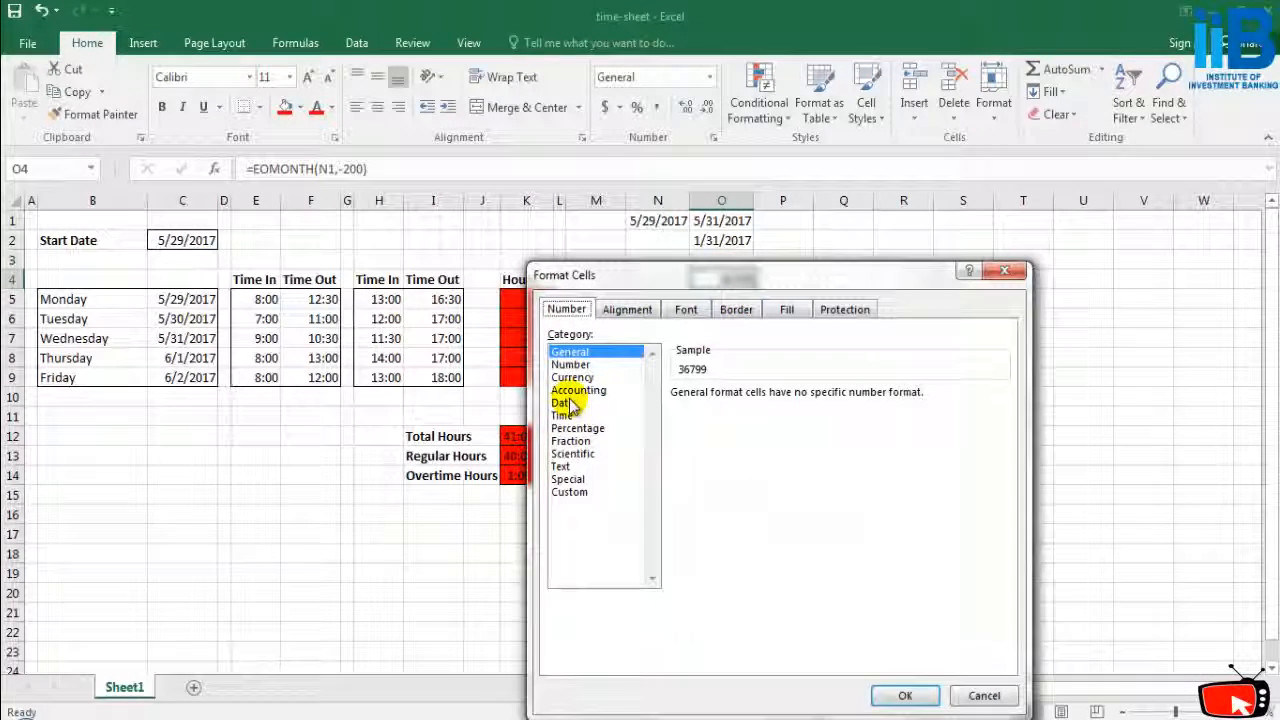
left_click(563, 402)
left_click(906, 695)
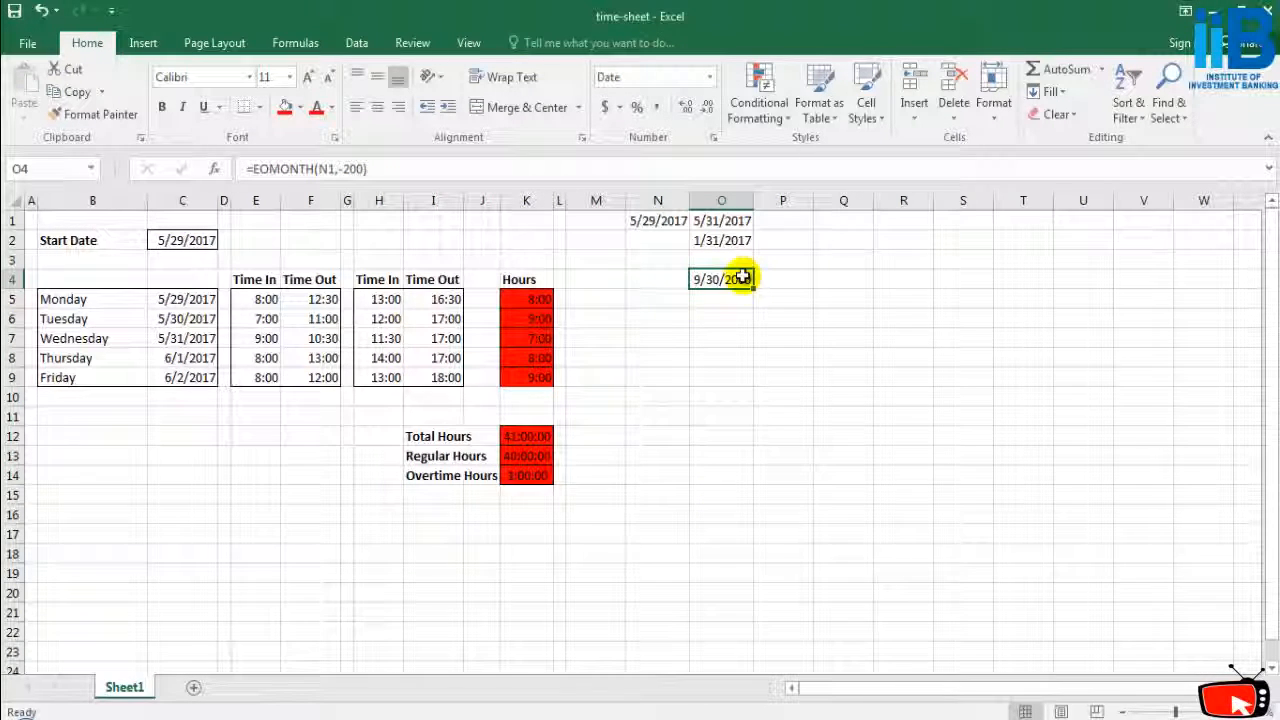
left_click(745, 335)
left_click(724, 280)
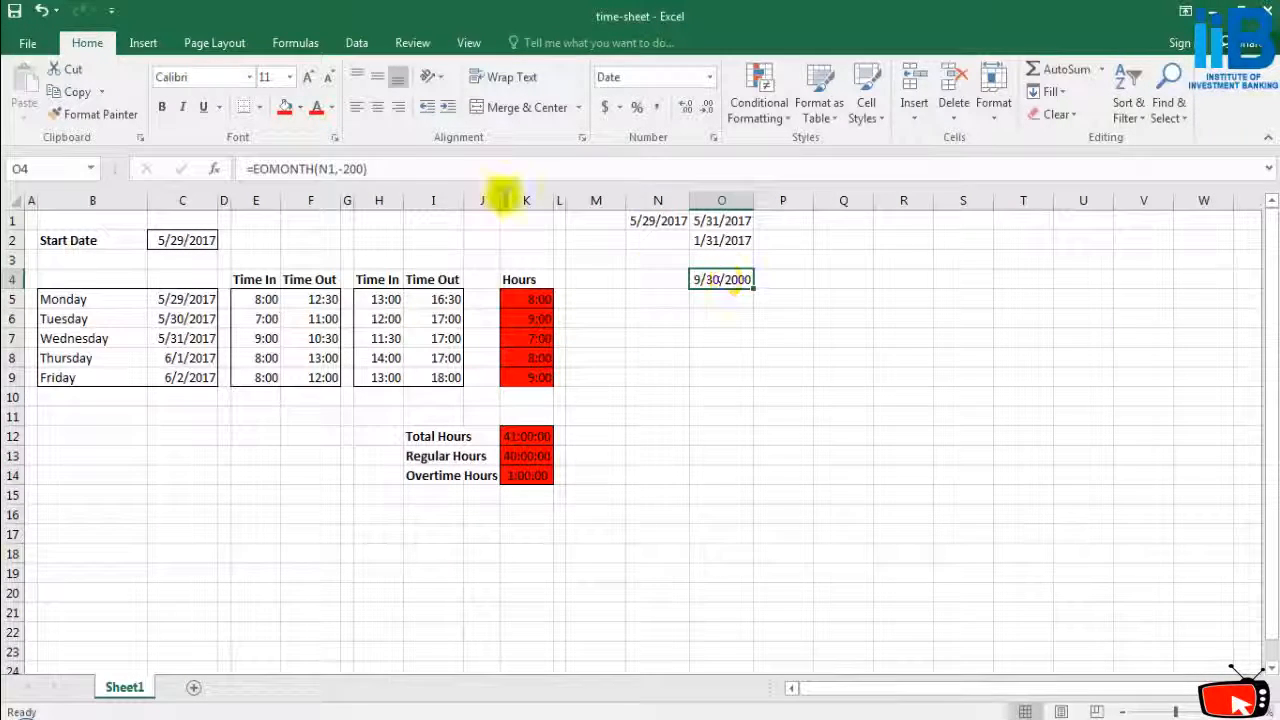
Change the months argument of the EOMONTH formula in cell O4 to -20.
left_click(397, 176)
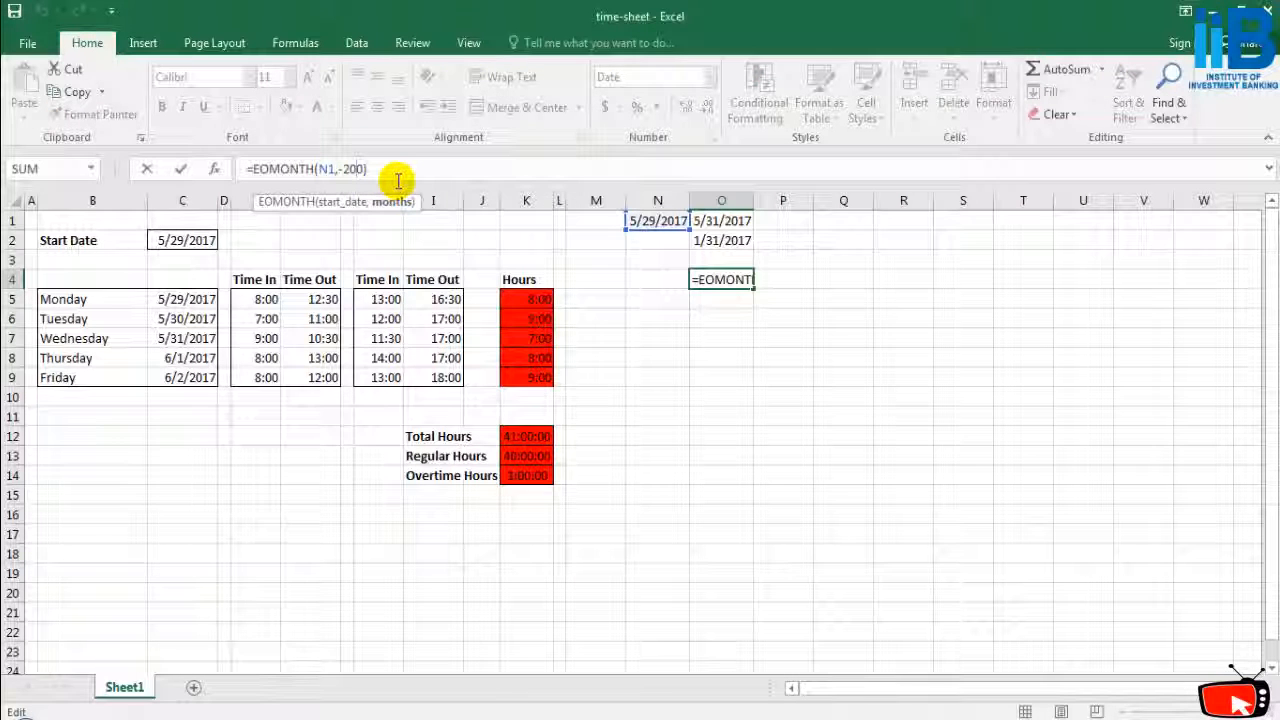
key("BackSpace")
key("Return")
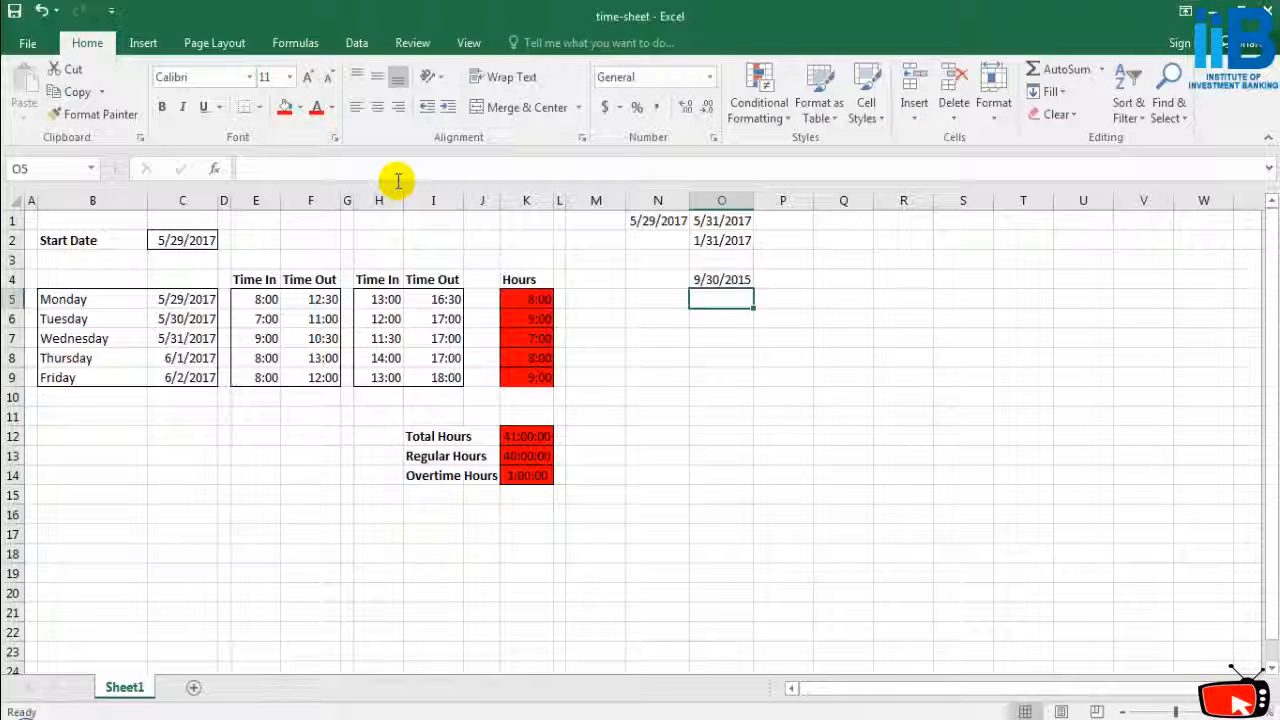
Change the months argument in cell O4 to 1 so the formula reads =EOMONTH(N1,1).
left_click(708, 279)
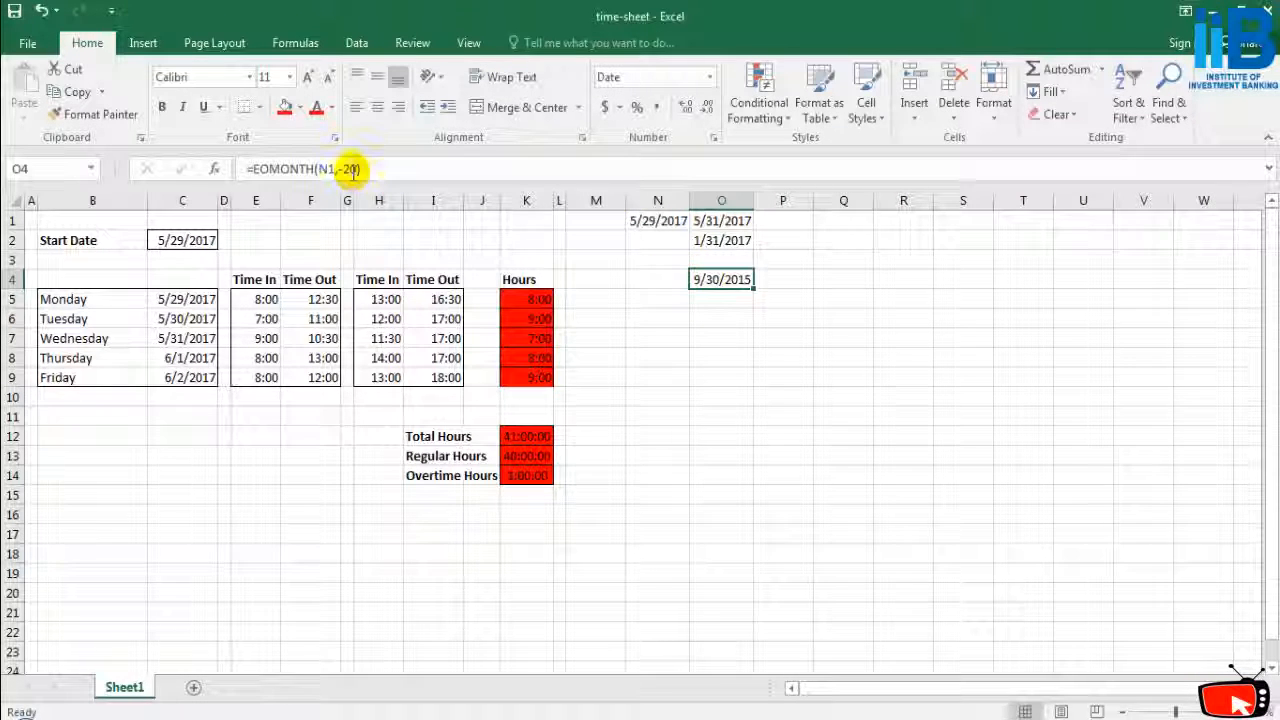
left_click(352, 170)
double_click(352, 170)
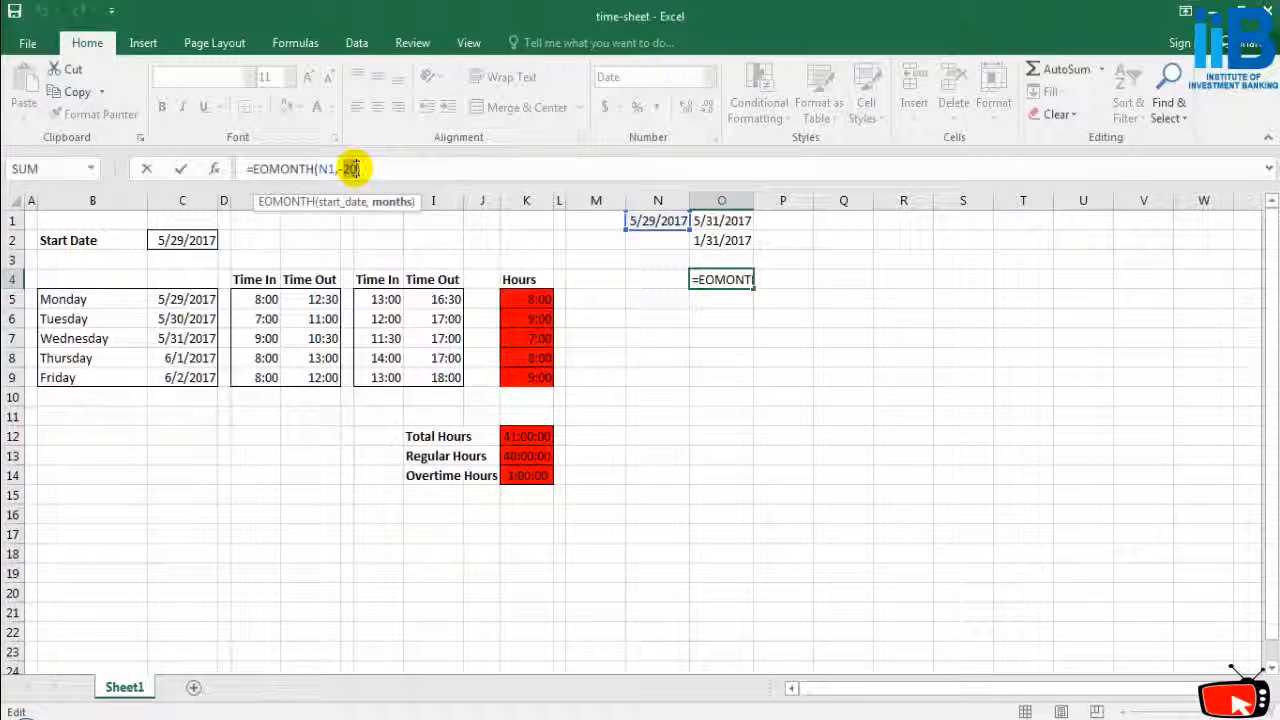
key("BackSpace")
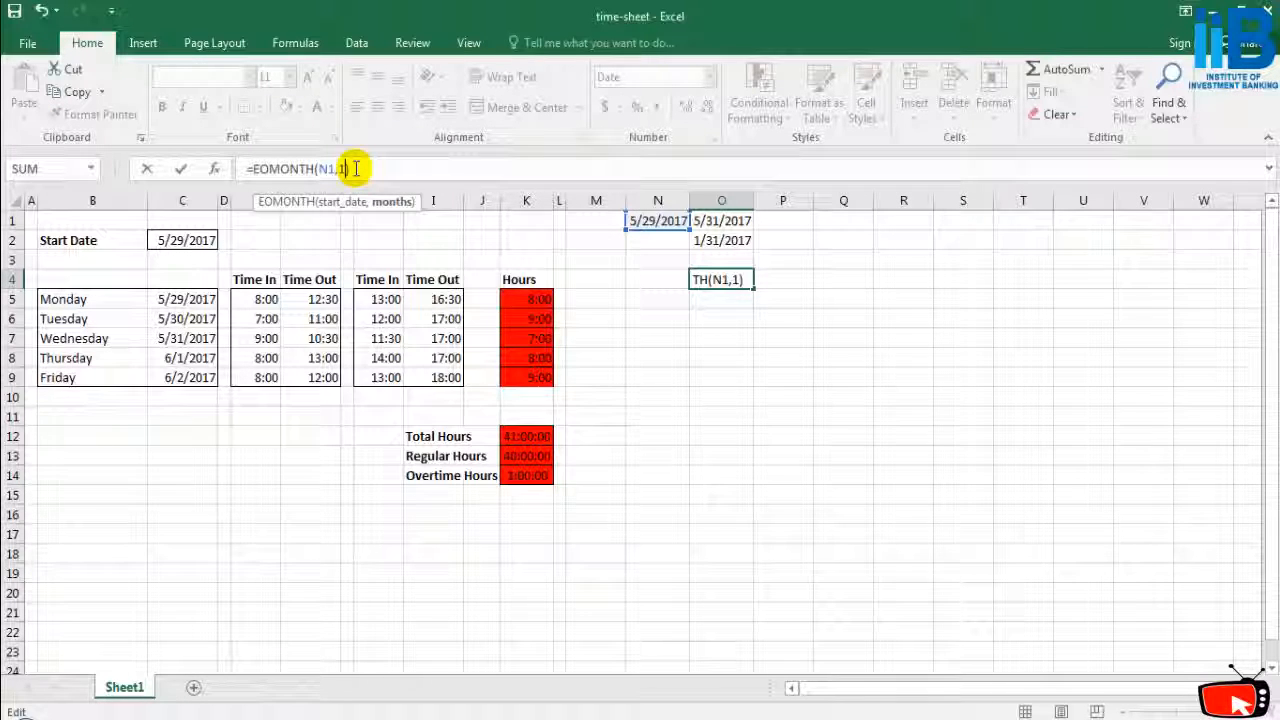
key("Return")
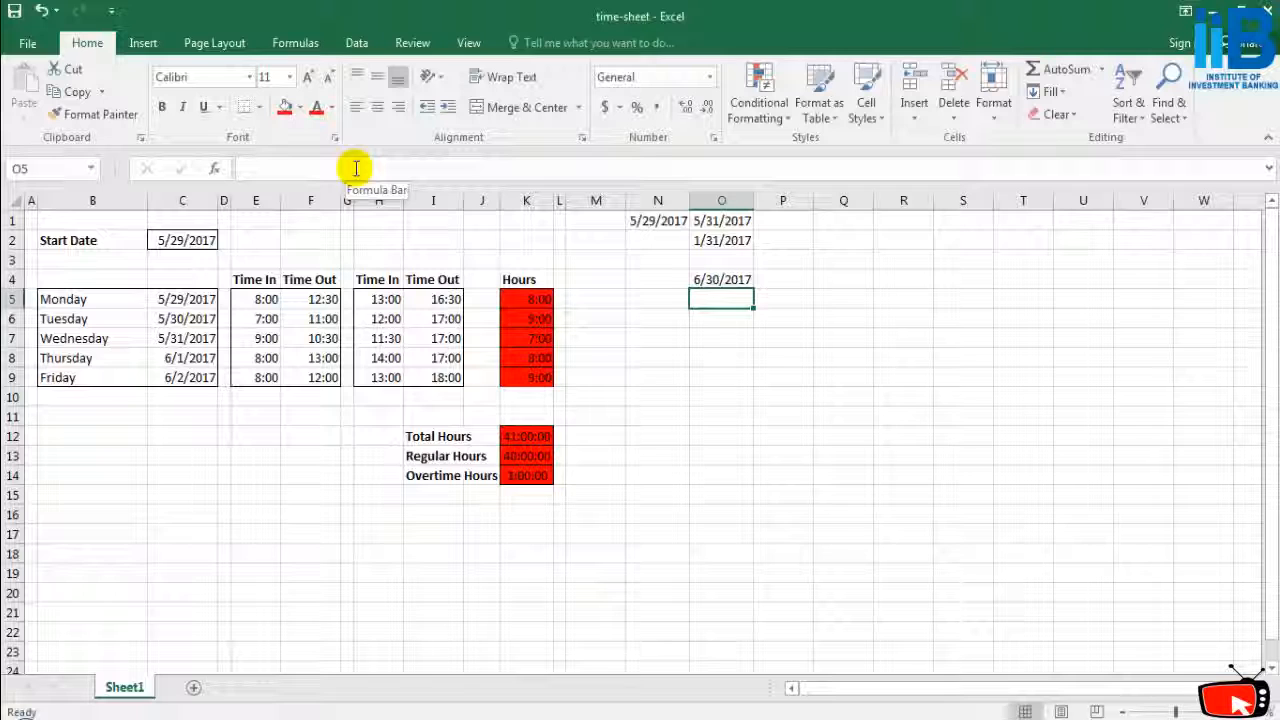
left_click(937, 437)
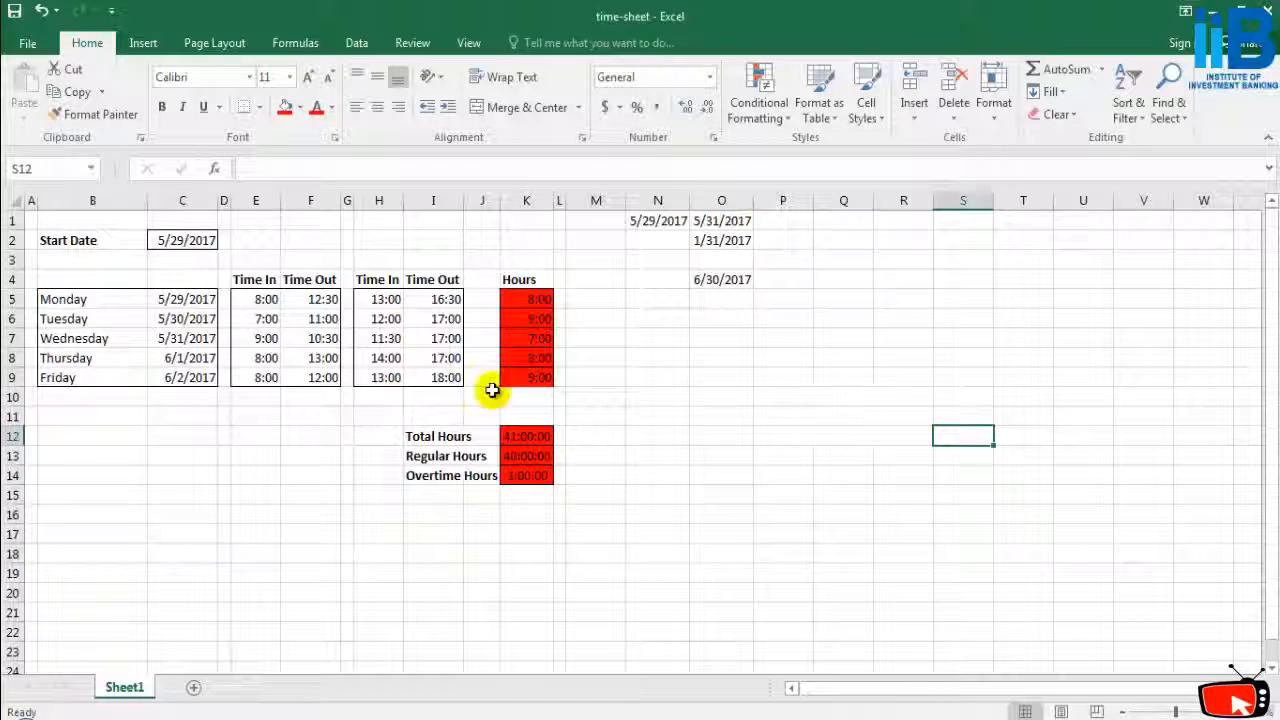
left_click(820, 339)
left_click(768, 436)
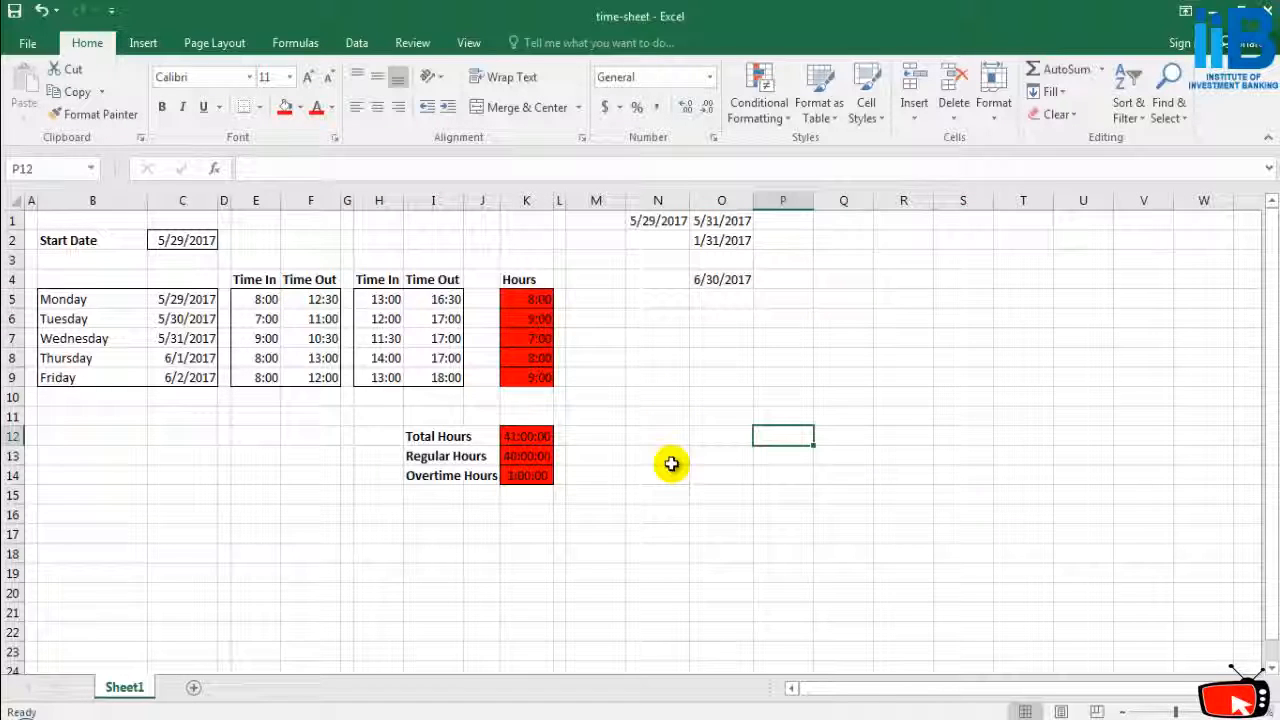